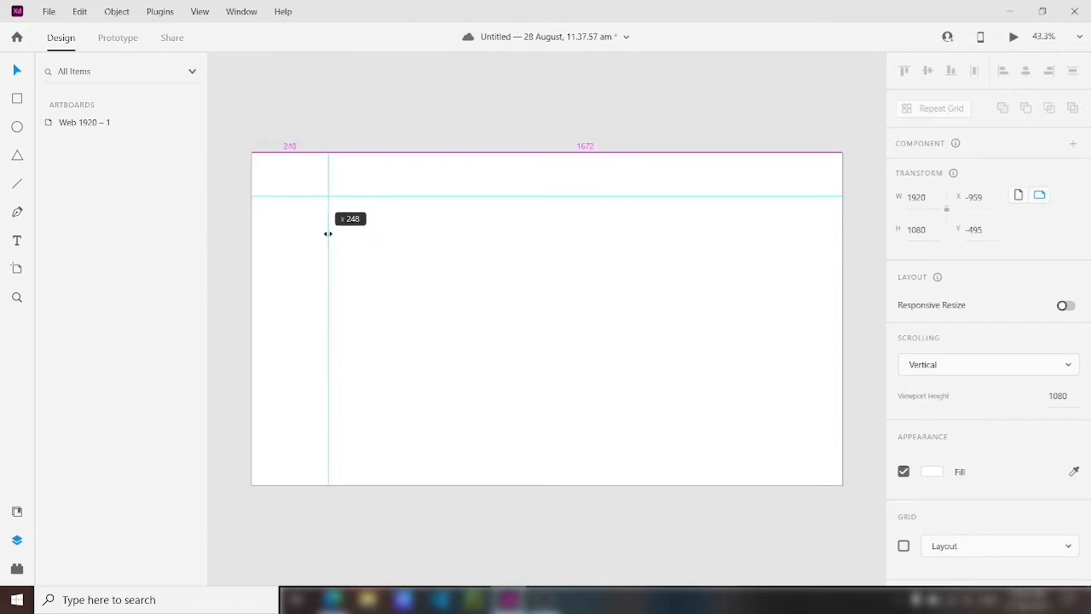
Fill the Web 1920 – 1 artboard with the bright green #7CE855.
click(377, 131)
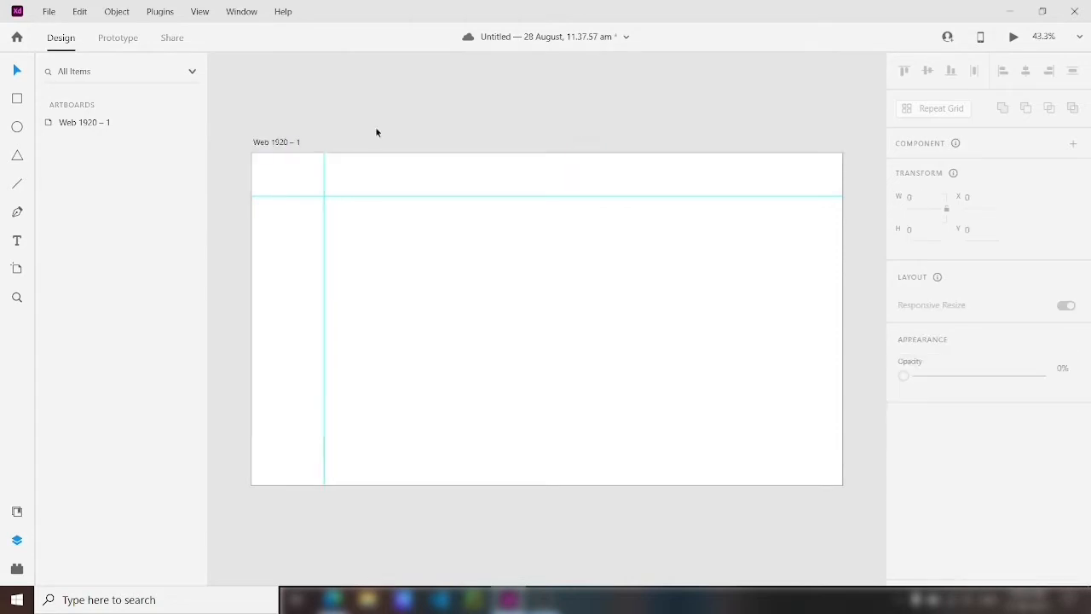
click(277, 142)
click(940, 474)
drag(860, 461, 860, 471)
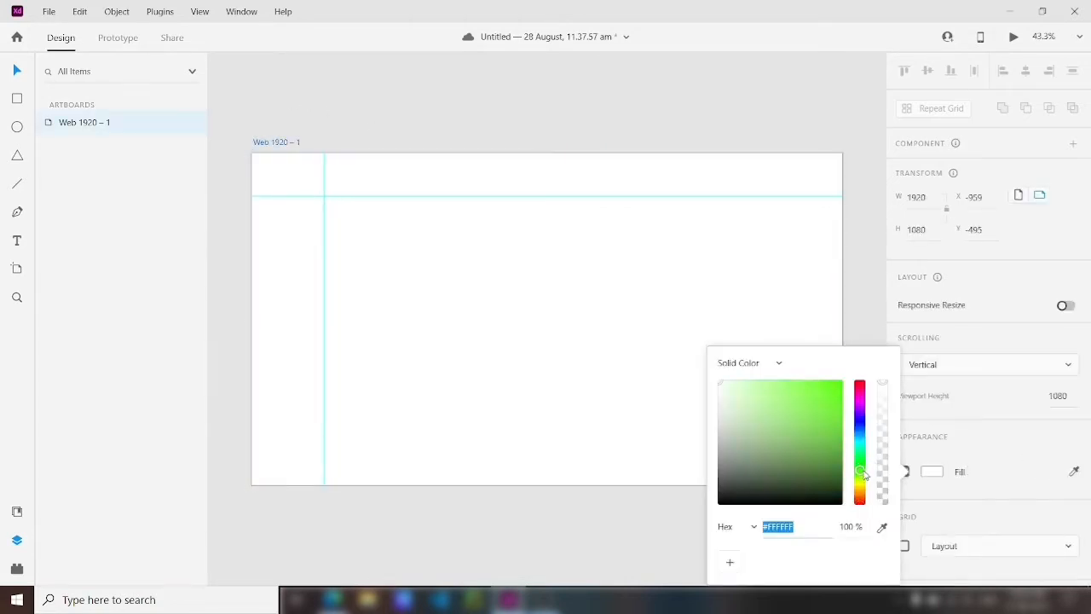
drag(785, 393, 843, 380)
mouse_move(858, 469)
mouse_down()
mouse_move(860, 451)
mouse_move(869, 456)
mouse_up()
click(781, 121)
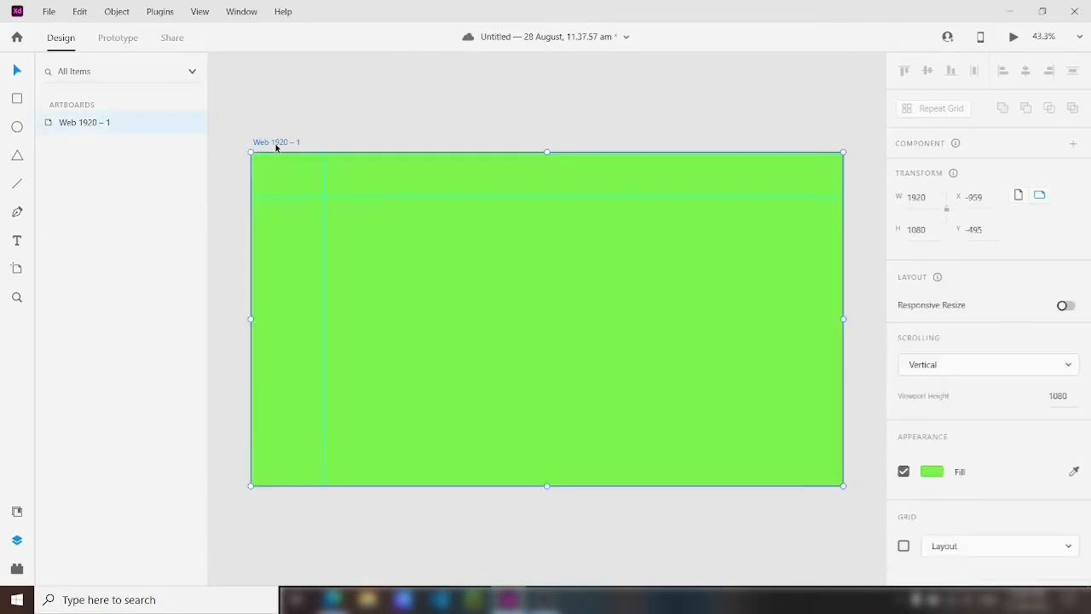
click(932, 471)
drag(803, 387, 798, 396)
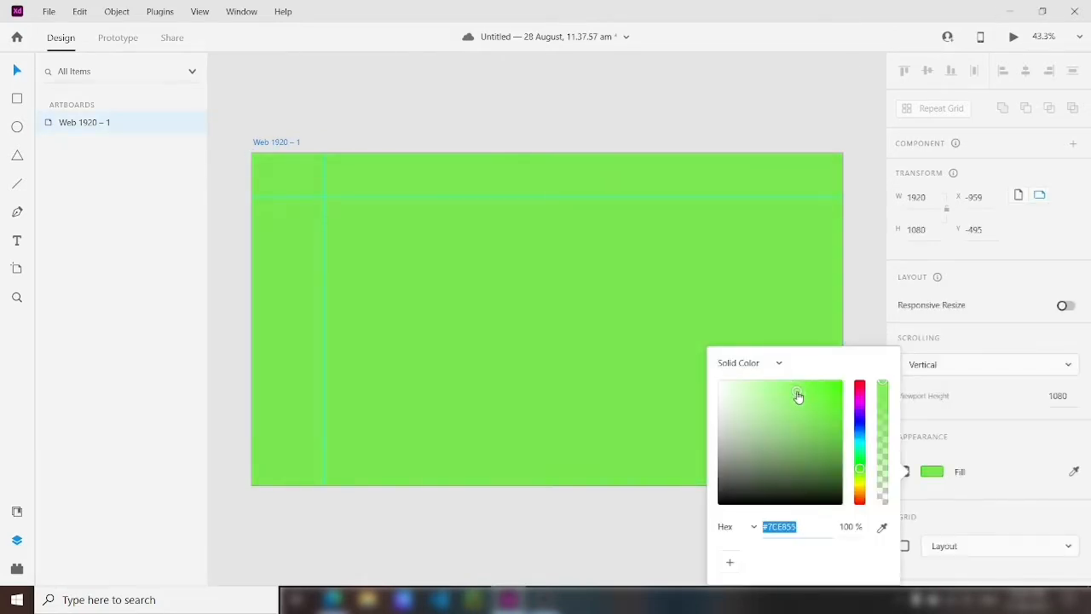
click(524, 180)
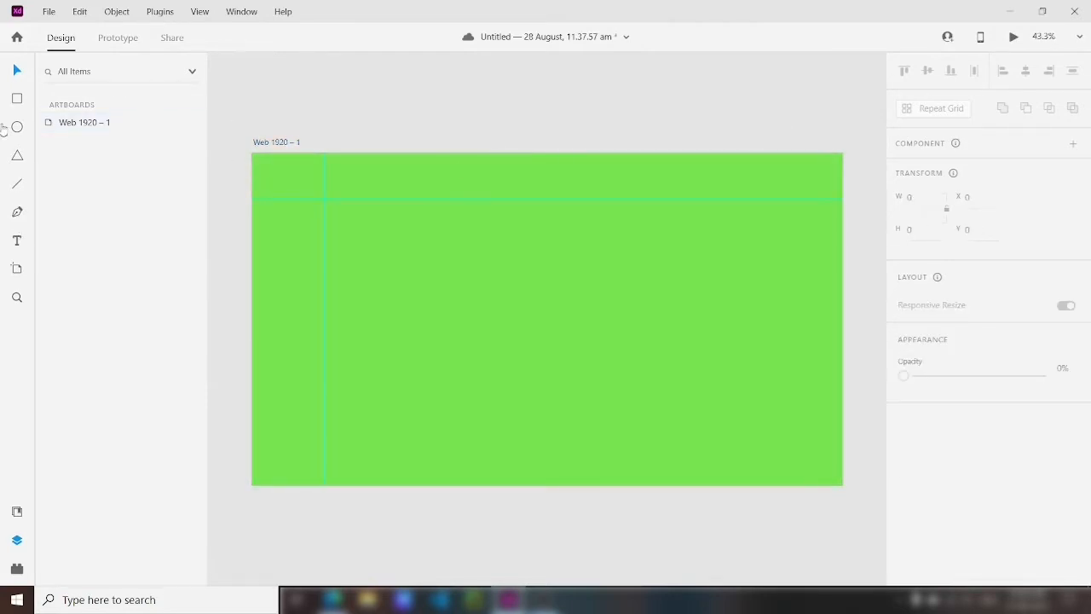
Add the two-line heading "Get Chemical free Vegetables" beside the vertical guide and enlarge it to size 110.
click(22, 242)
click(334, 230)
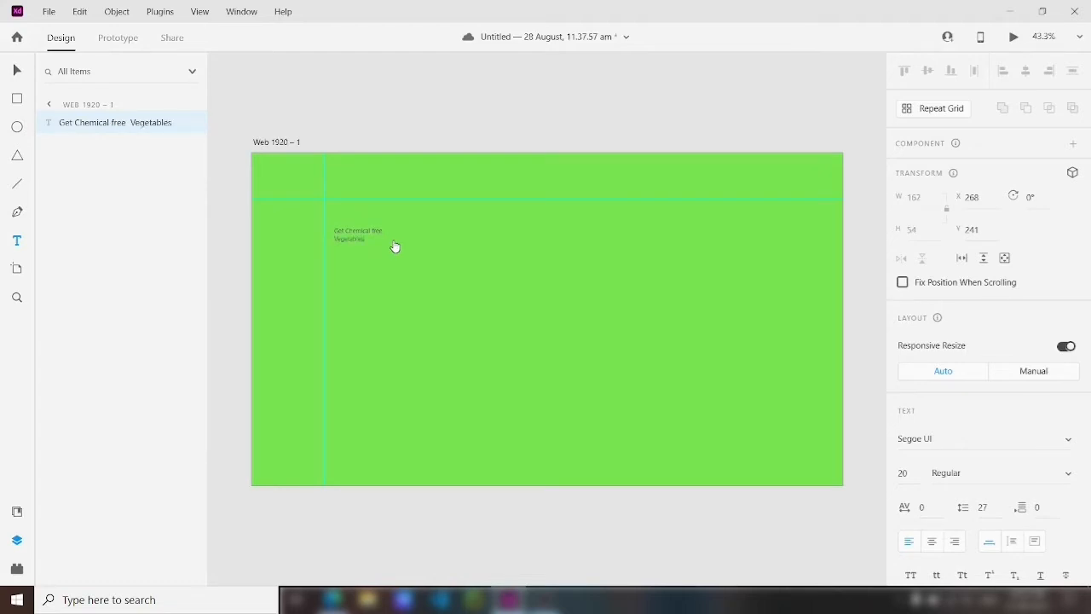
drag(359, 246, 378, 314)
click(17, 71)
drag(397, 263, 513, 263)
Set the heading's text fill to white, #FFFFFF.
scroll(1040, 388, down, 4)
click(934, 414)
drag(759, 358, 693, 273)
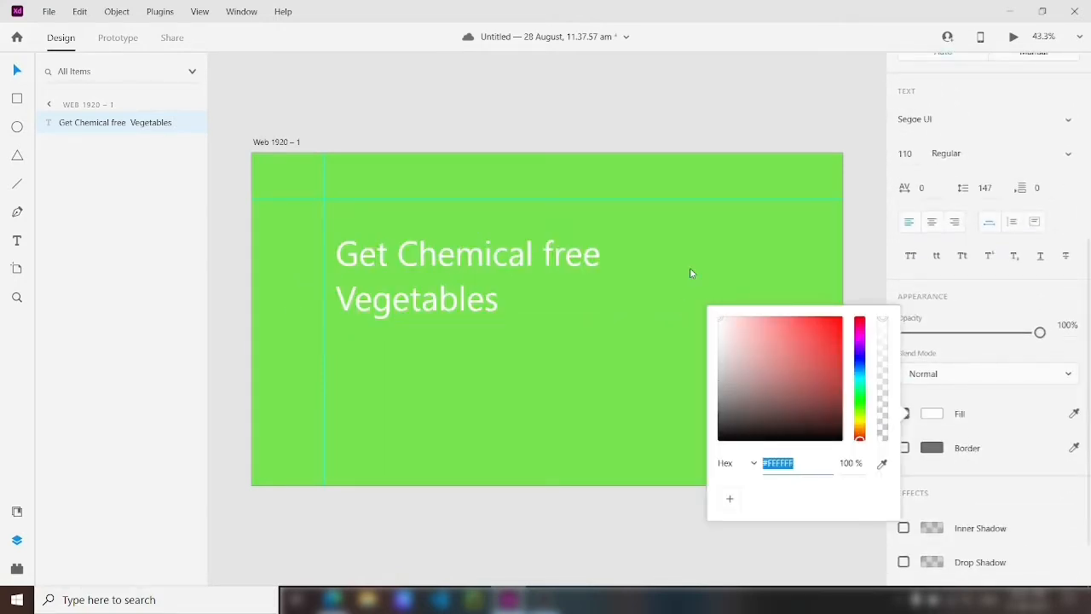
Change the heading's font to Trebuchet MS in Bold.
scroll(977, 278, up, 2)
click(977, 278)
text(Trebuchet MS)
key(Return)
click(1067, 315)
click(1045, 366)
Lower the horizontal guide slightly and move the heading up closer beneath it.
click(796, 363)
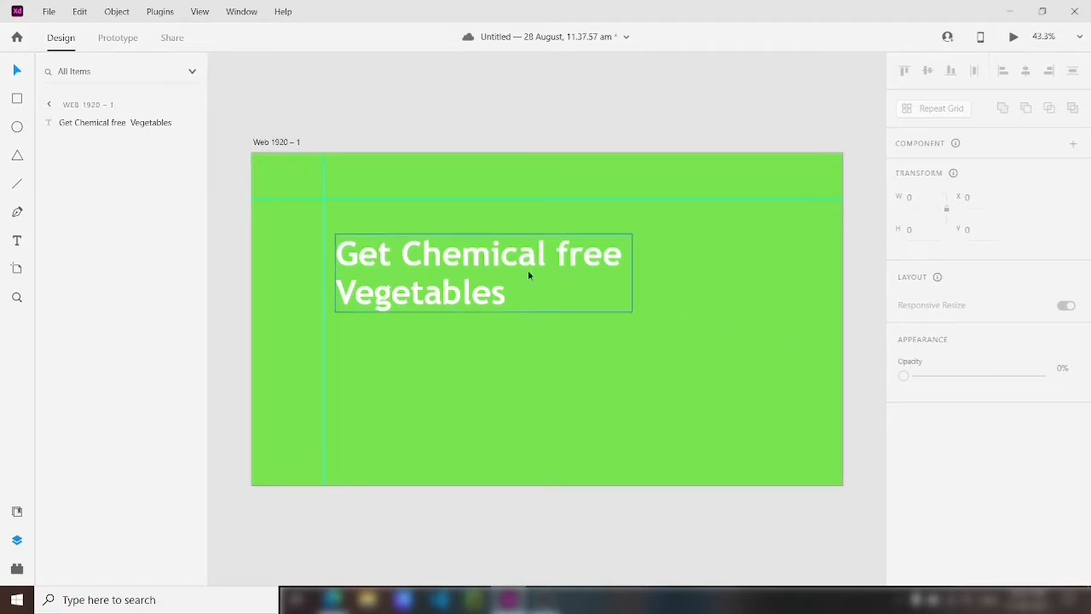
mouse_move(517, 198)
mouse_down()
mouse_move(517, 220)
mouse_move(516, 205)
mouse_up()
drag(492, 265, 490, 250)
Add the text "Grocery" in the header area above the heading and scale it down to size 38.
click(357, 189)
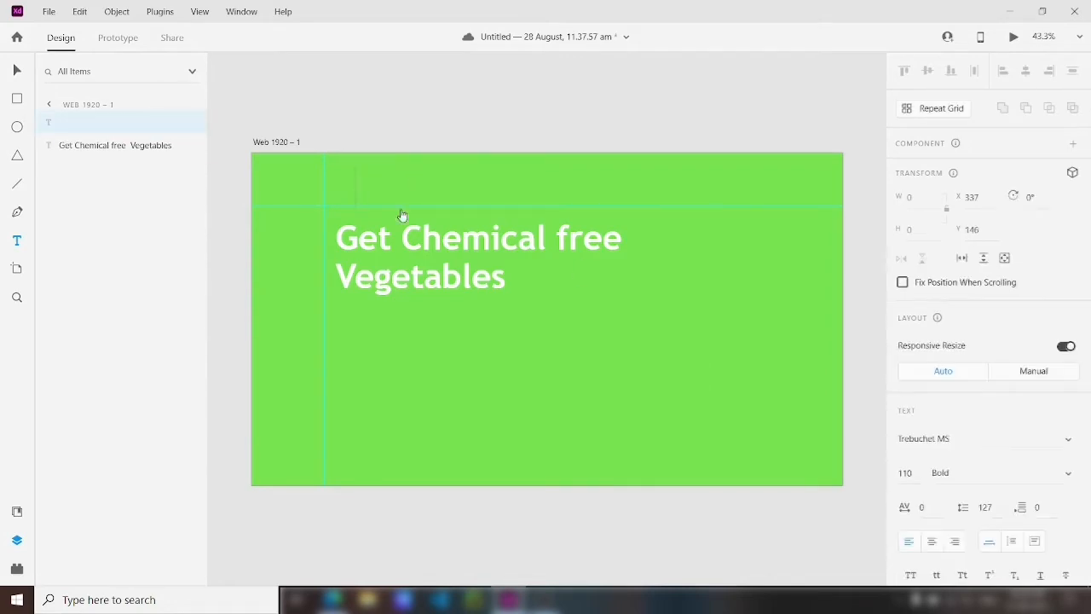
text(Grocery)
key(Escape)
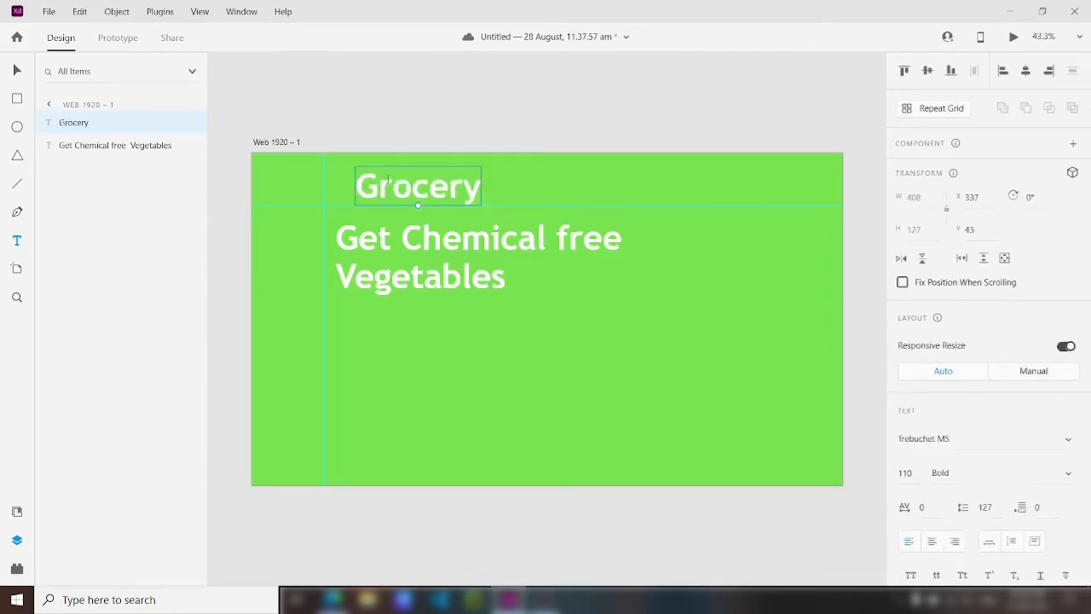
drag(424, 189, 421, 179)
Set the "Grocery" menu text's font style to Regular.
click(1067, 472)
click(1062, 454)
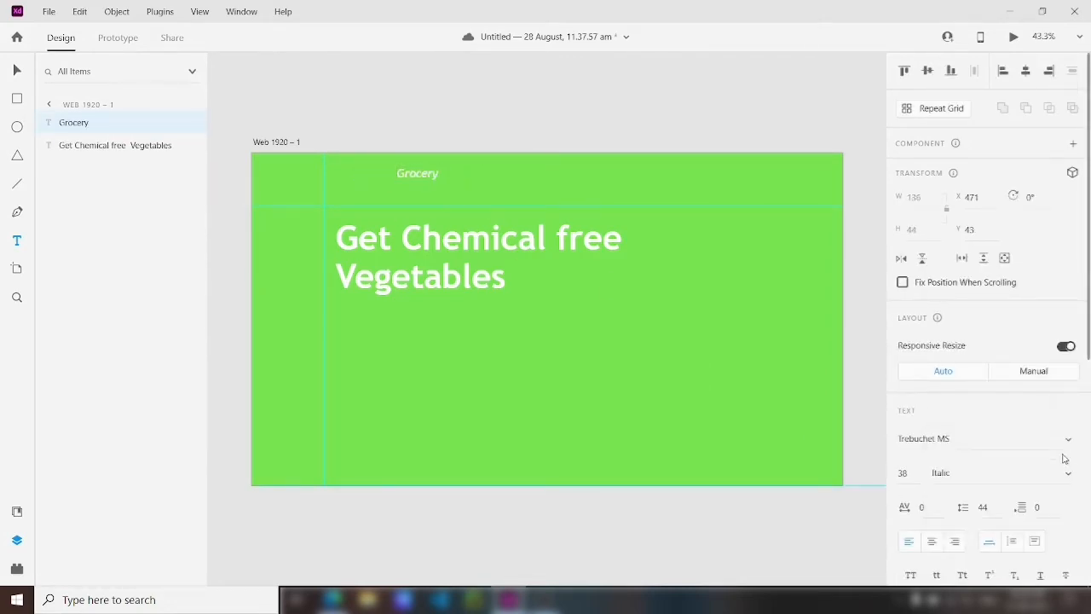
click(1066, 471)
click(1050, 452)
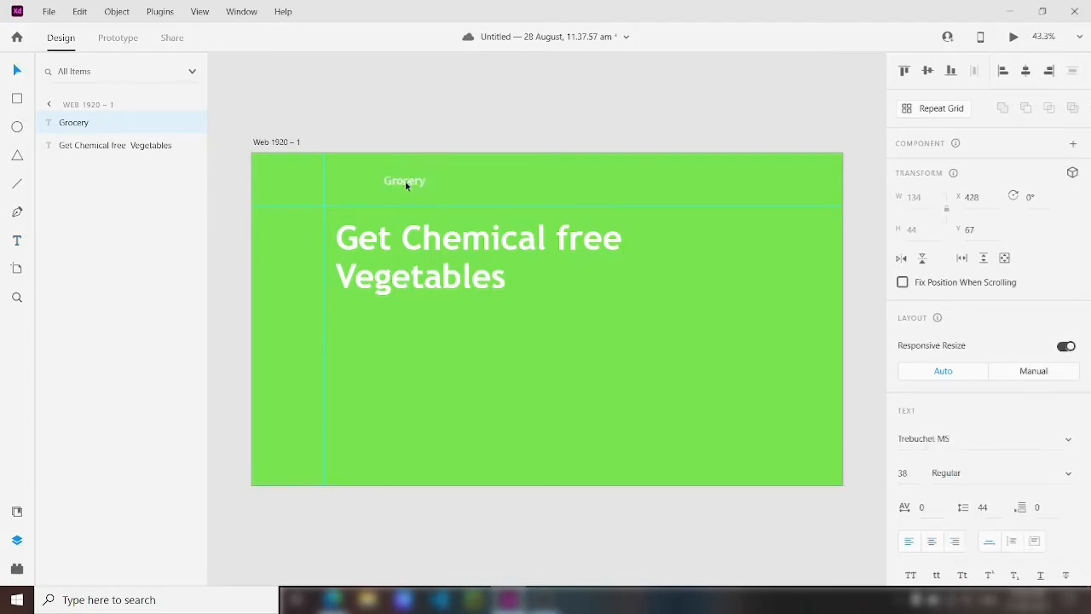
Duplicate "Grocery" into a row of four menu items and reword the copies "Gardening", "Branches" and "More".
drag(406, 185, 643, 183)
double_click(486, 185)
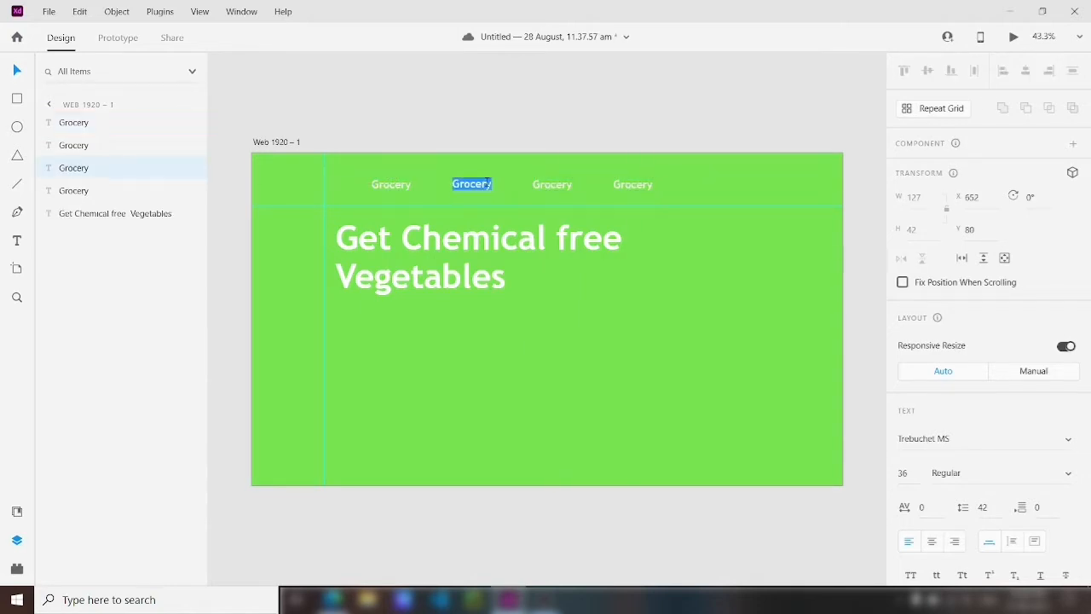
text(Gardening)
double_click(552, 184)
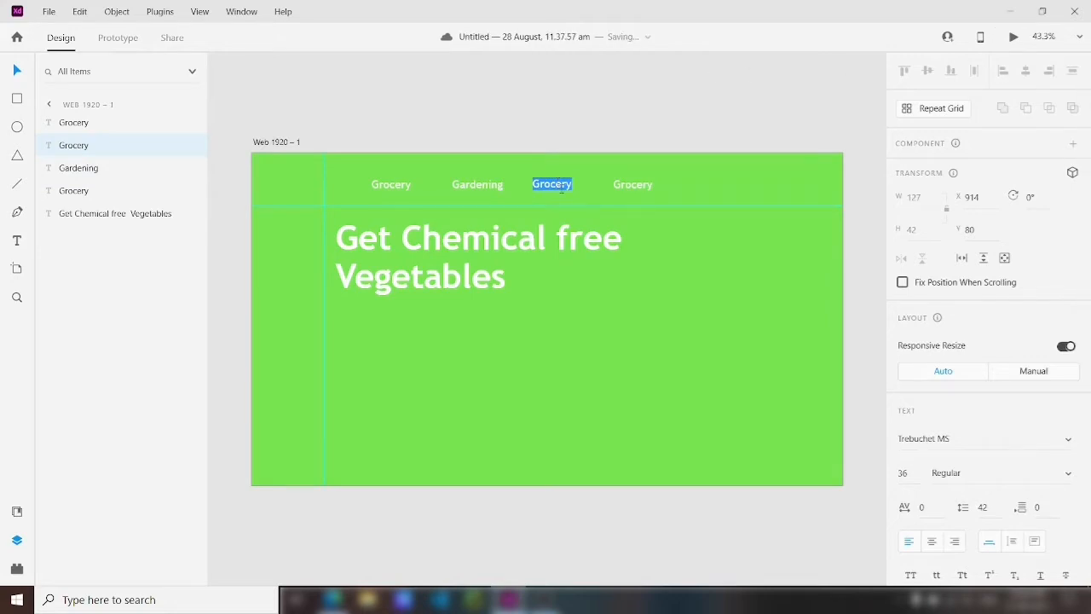
text(Branches)
click(622, 187)
double_click(622, 186)
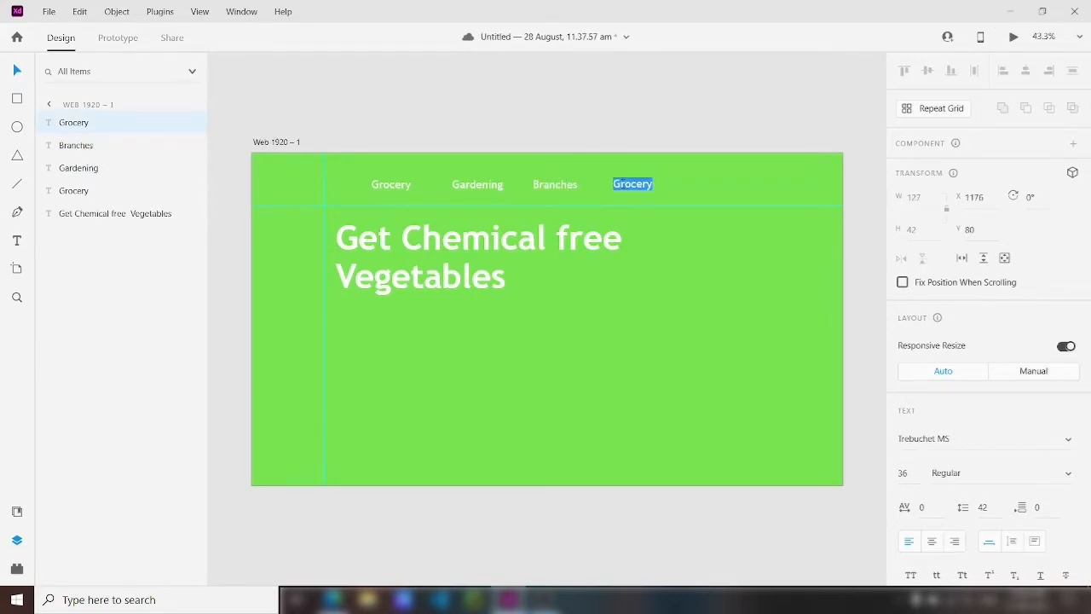
text(More)
Space the Grocery, Gardening, Branches and More menu items farther apart across the header.
click(393, 184)
shift+click(474, 185)
shift+click(559, 185)
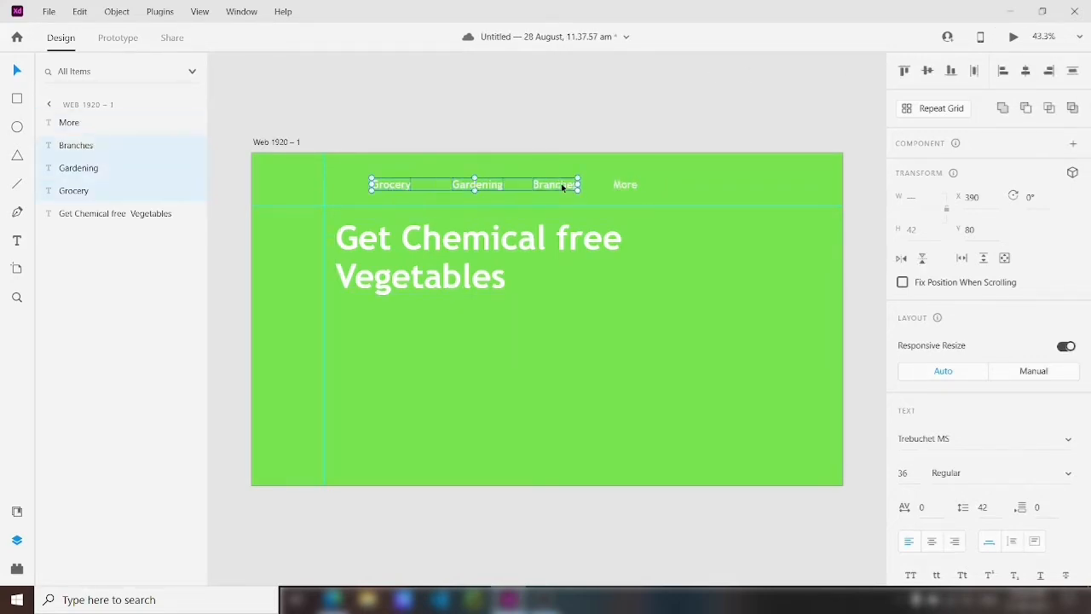
shift+click(625, 185)
drag(637, 184, 670, 185)
click(680, 228)
Add the two-line text "We offer premium quality & Fresh vegetables delivered in just 90 minutes" below the heading.
scroll(494, 263, down, 1)
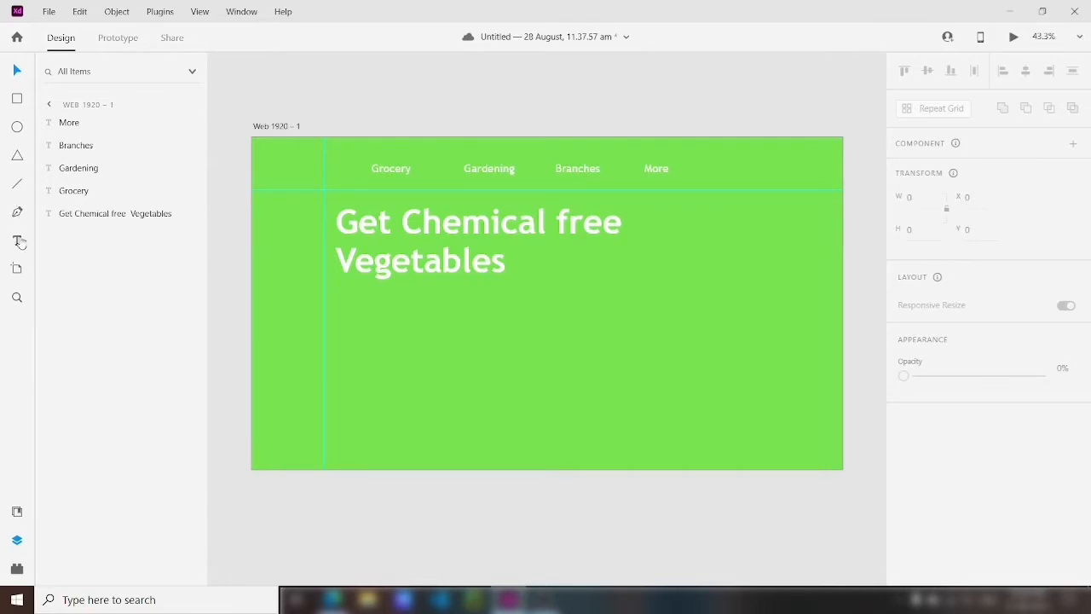
click(345, 299)
text(We offer)
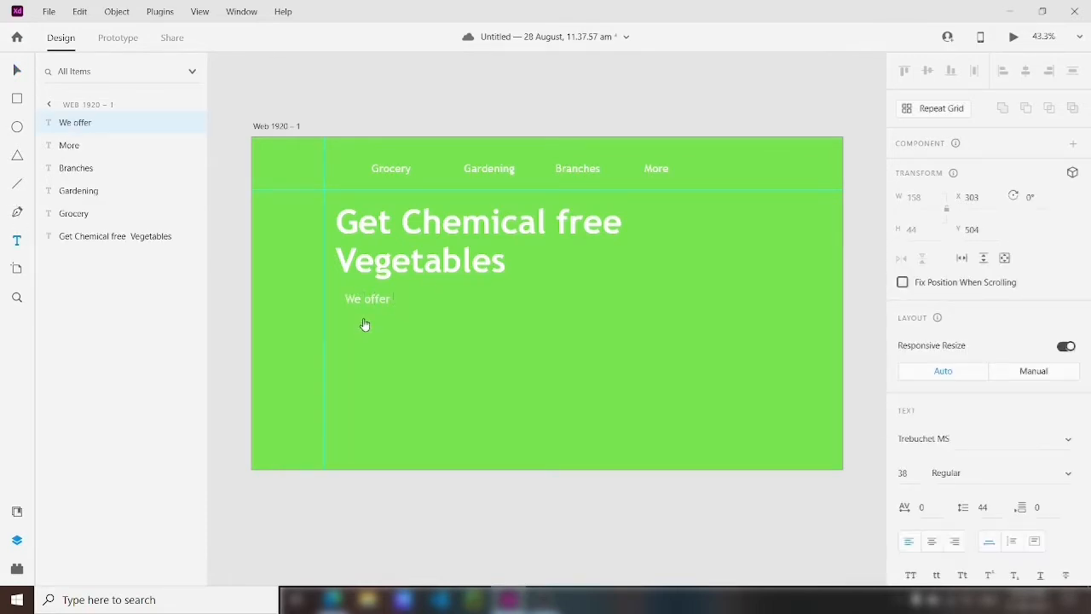
text( premium quality & Fresh vegetables)
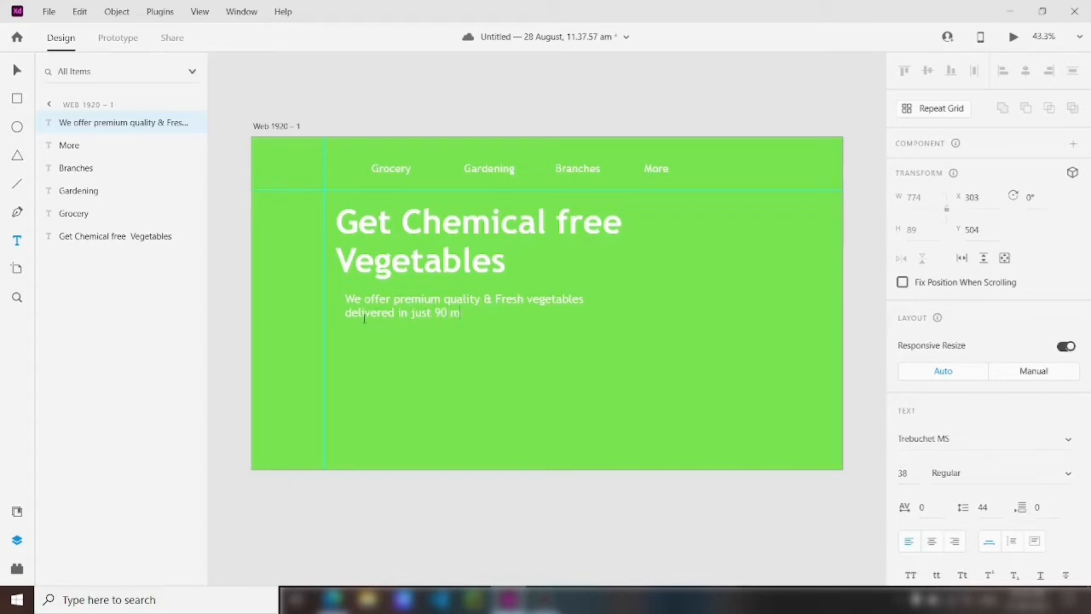
click(457, 313)
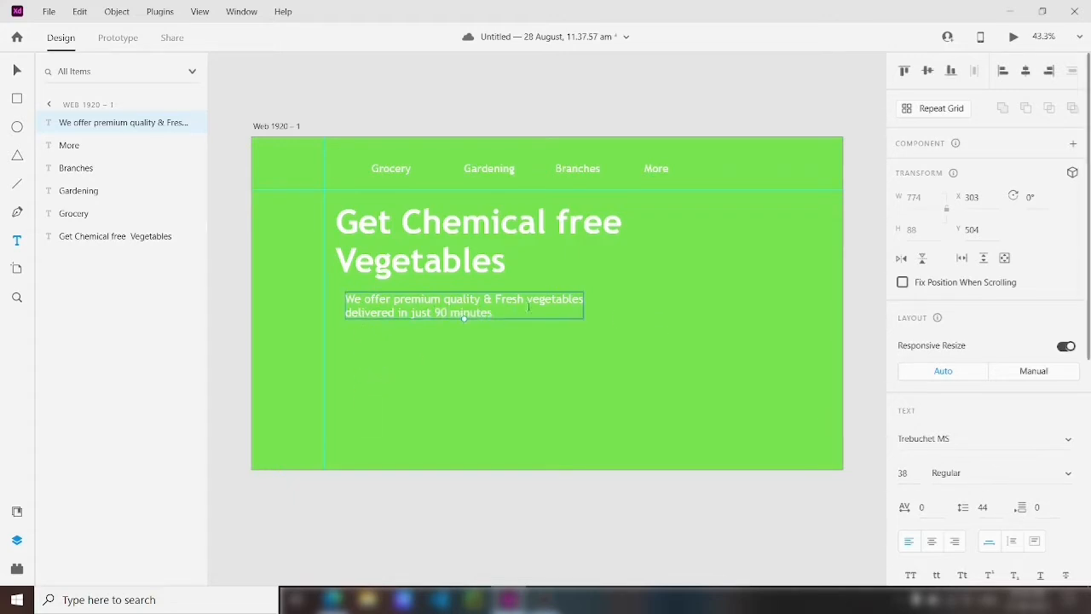
Try a line break after "premium quality" in the description text and remove it again.
double_click(490, 298)
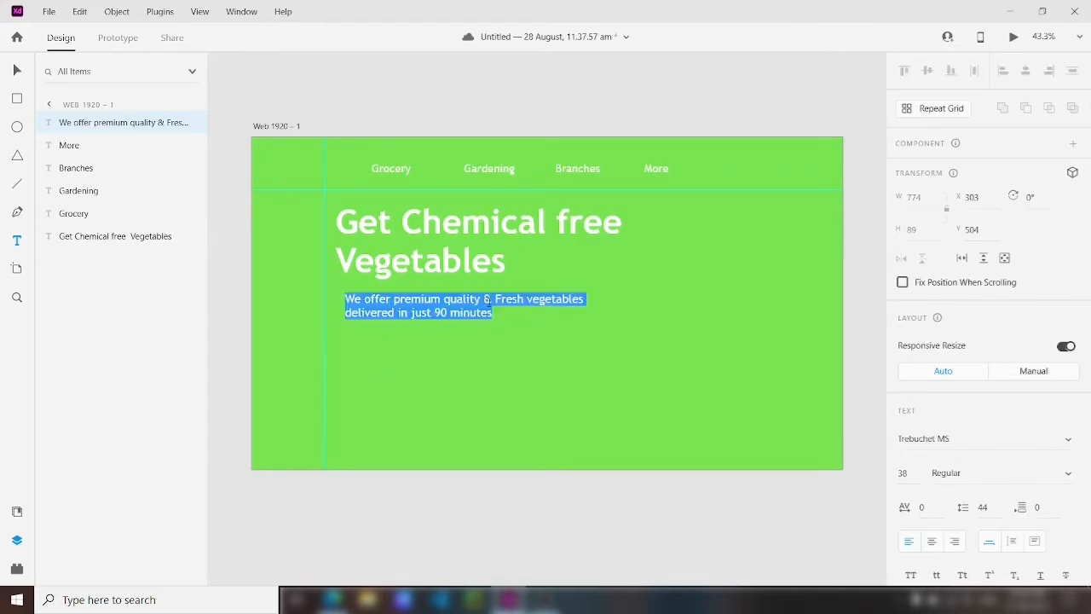
click(489, 298)
key(Return)
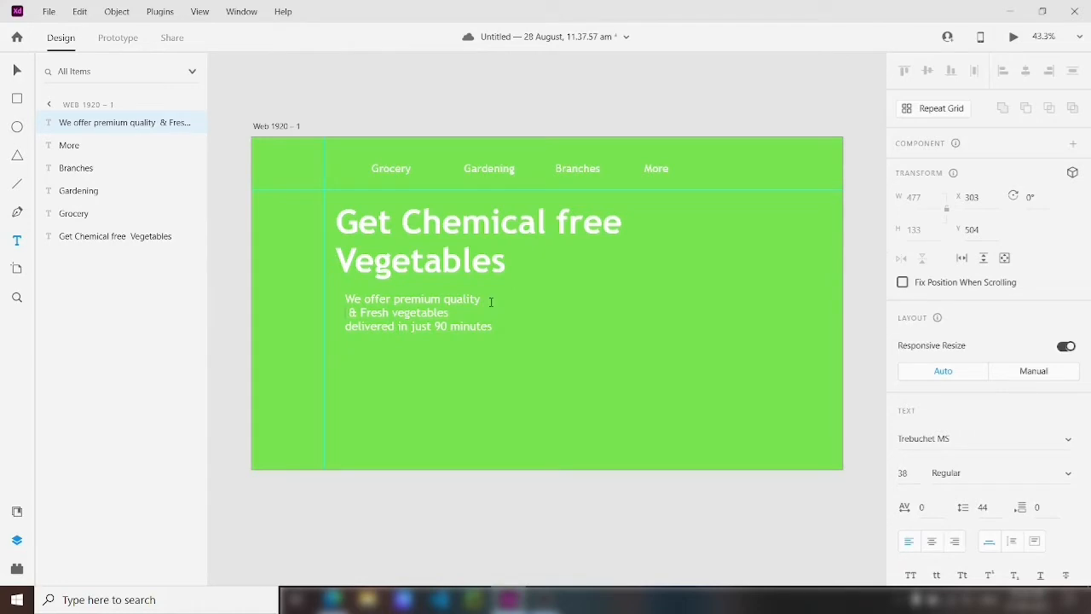
key(BackSpace)
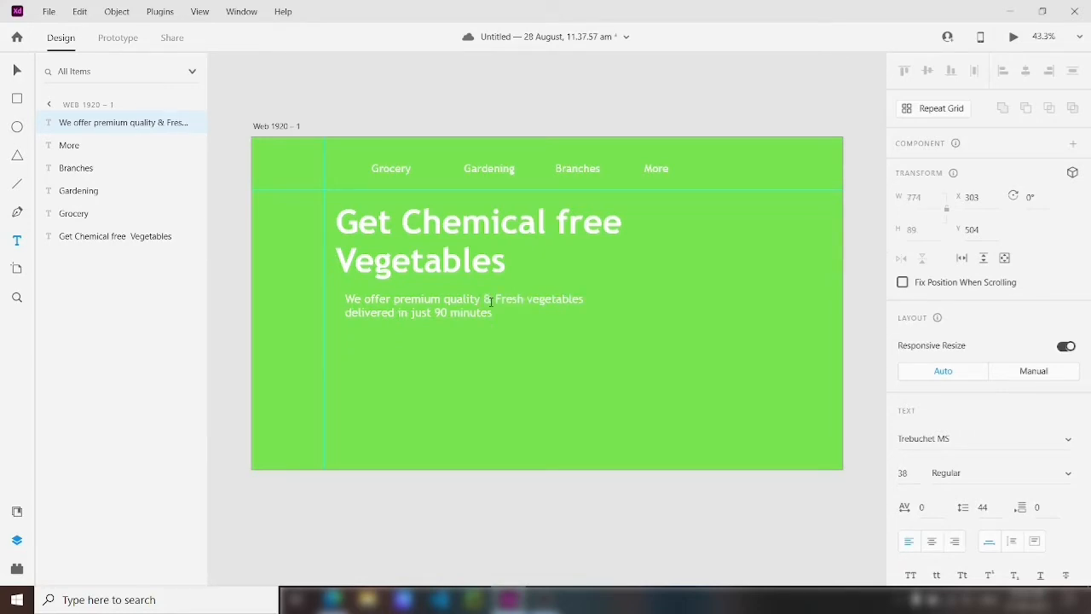
Scale the description text down slightly and place it below the heading, aligned with the heading's left edge.
key(Escape)
drag(463, 317, 399, 321)
click(491, 372)
Draw a white, borderless 296 × 108 pill-shaped button with corner radius 54 below the description and duplicate it alongside.
scroll(490, 372, down, 1)
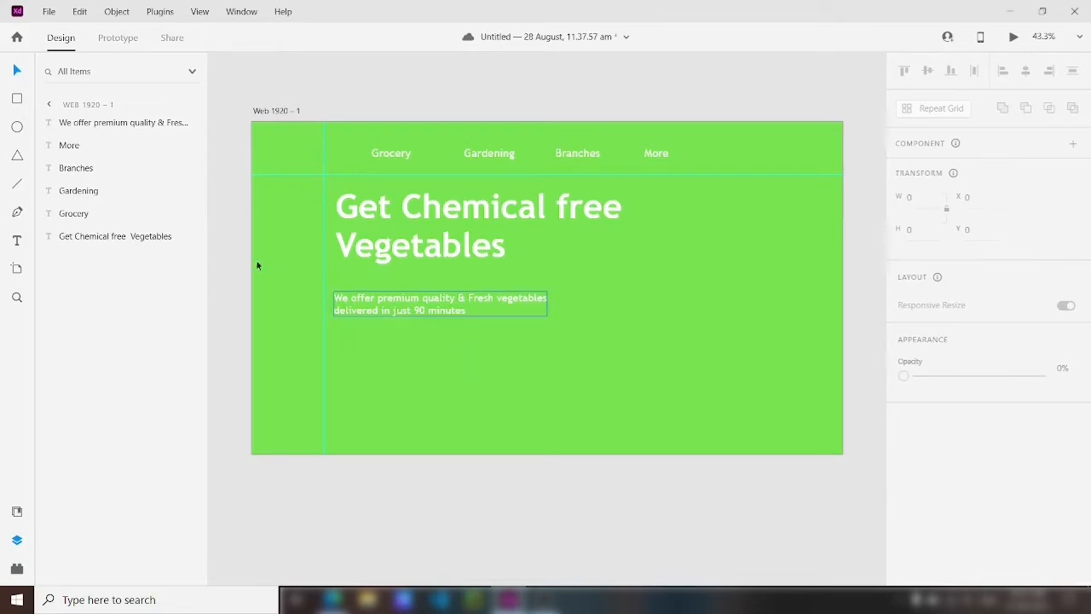
drag(350, 342, 514, 367)
scroll(1065, 312, down, 5)
click(905, 274)
click(375, 333)
Put a "Buy now" label in the artboard's green in front of the first button, duplicating the "Branches" menu text.
alt+drag(570, 156, 387, 370)
scroll(1022, 460, down, 3)
click(1073, 493)
click(780, 448)
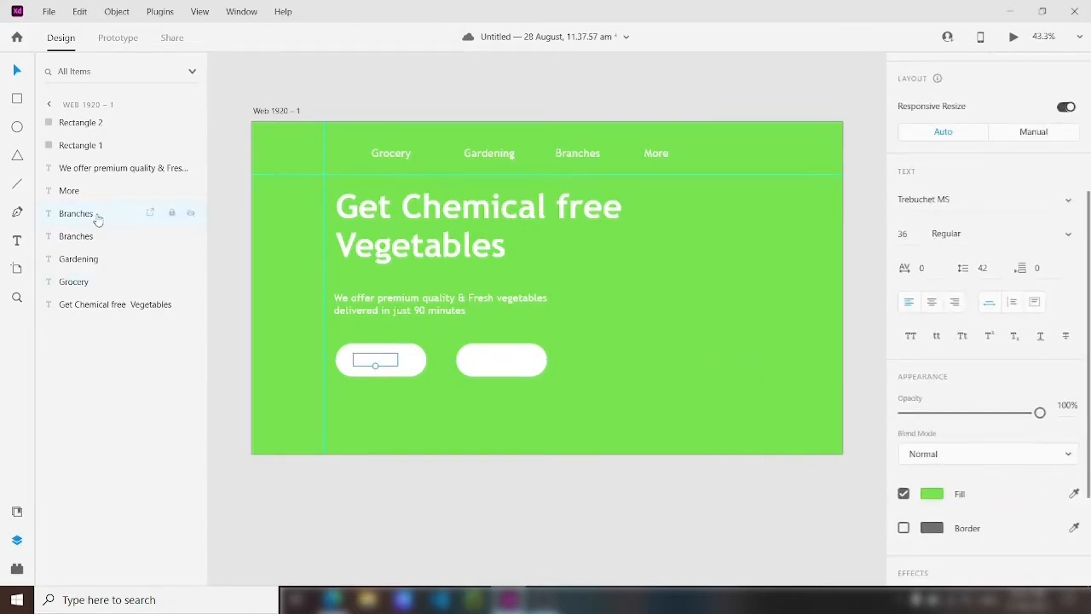
drag(98, 220, 102, 119)
text(Buy now)
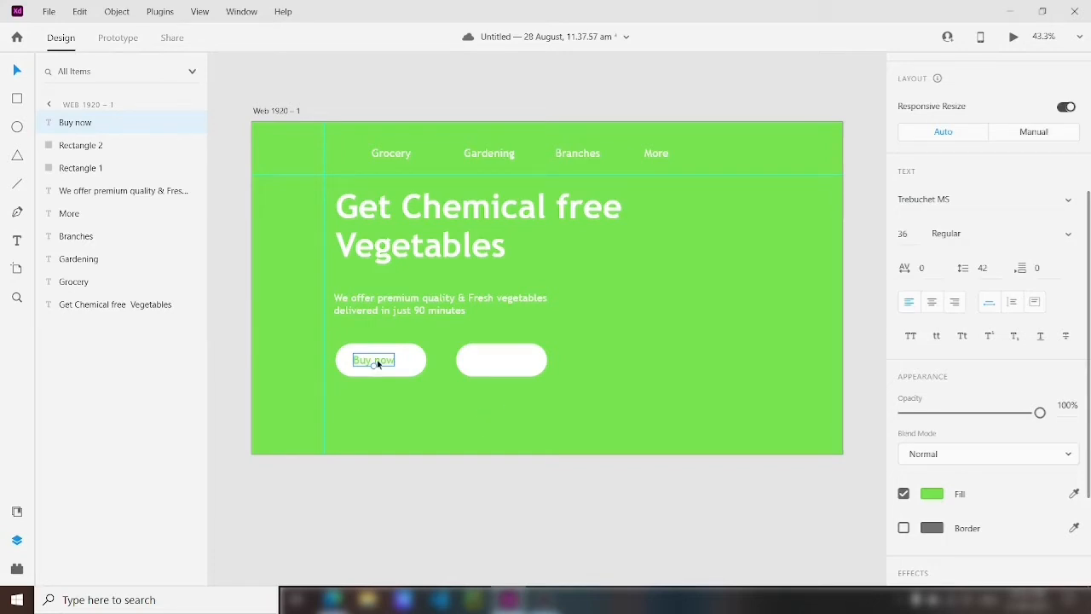
Insert a down-left arrow icon from the Auto Icon plugin's "arrow" results below the artboard and fill it with the artboard's green.
click(16, 568)
click(124, 206)
text(ar)
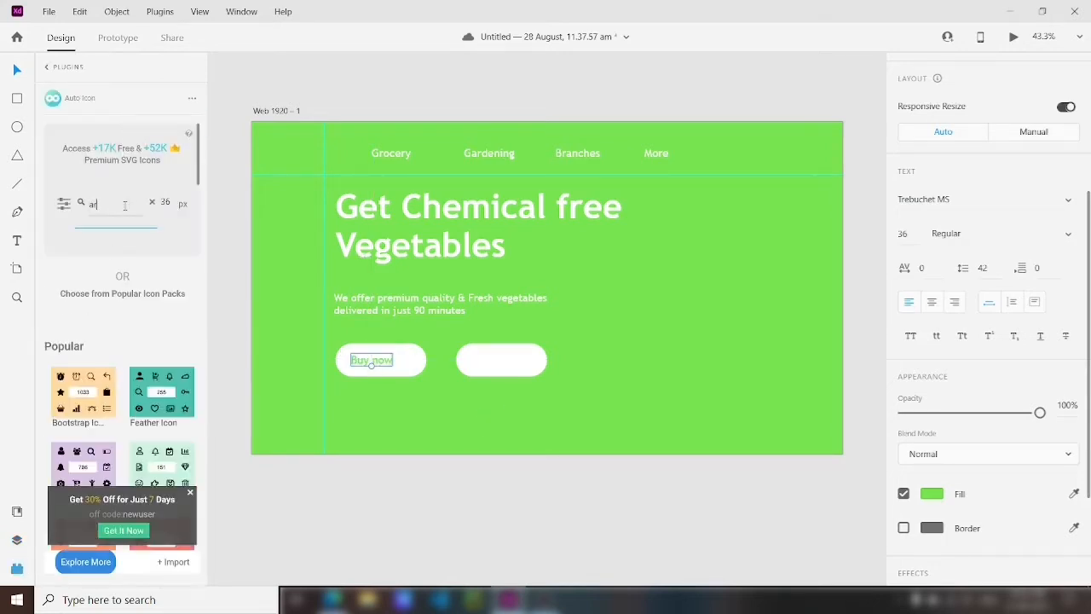
text(row)
scroll(161, 353, down, 5)
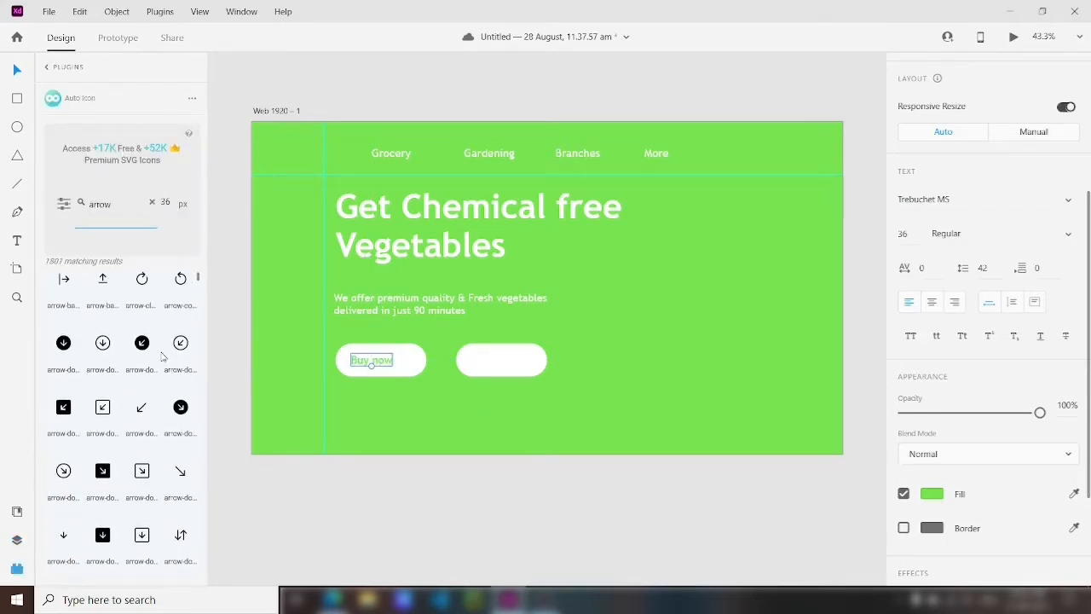
drag(142, 406, 347, 500)
click(1075, 493)
click(727, 352)
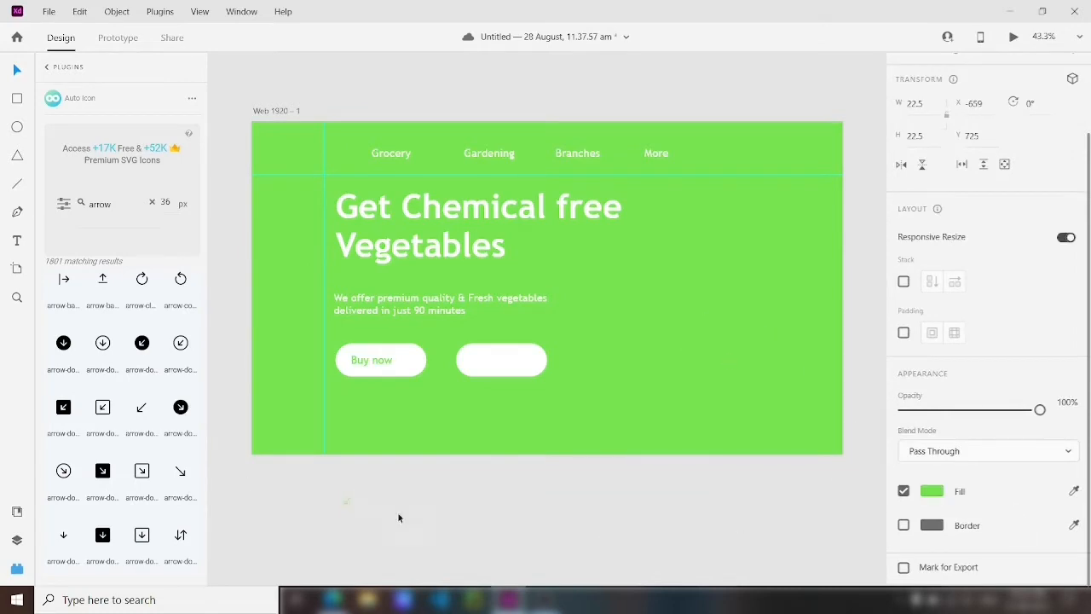
Rotate the arrow icon to -134° and place it inside the first button after "Buy now".
scroll(347, 500, up, 3)
drag(355, 476, 338, 420)
drag(341, 464, 442, 228)
scroll(580, 404, down, 3)
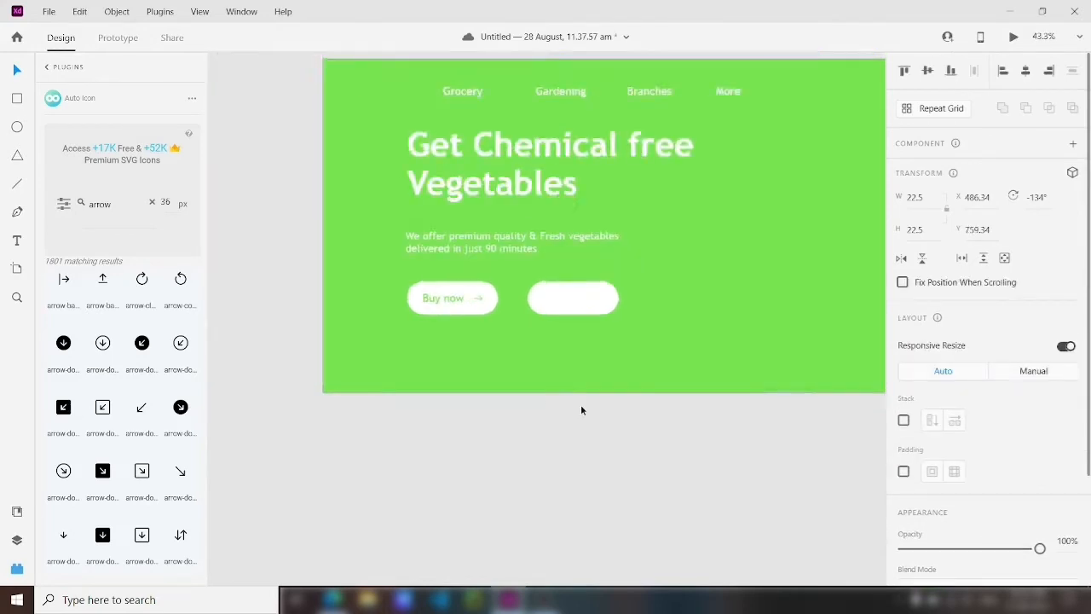
Copy the "Buy now" label onto the second button and change its text to "Gallary".
click(409, 379)
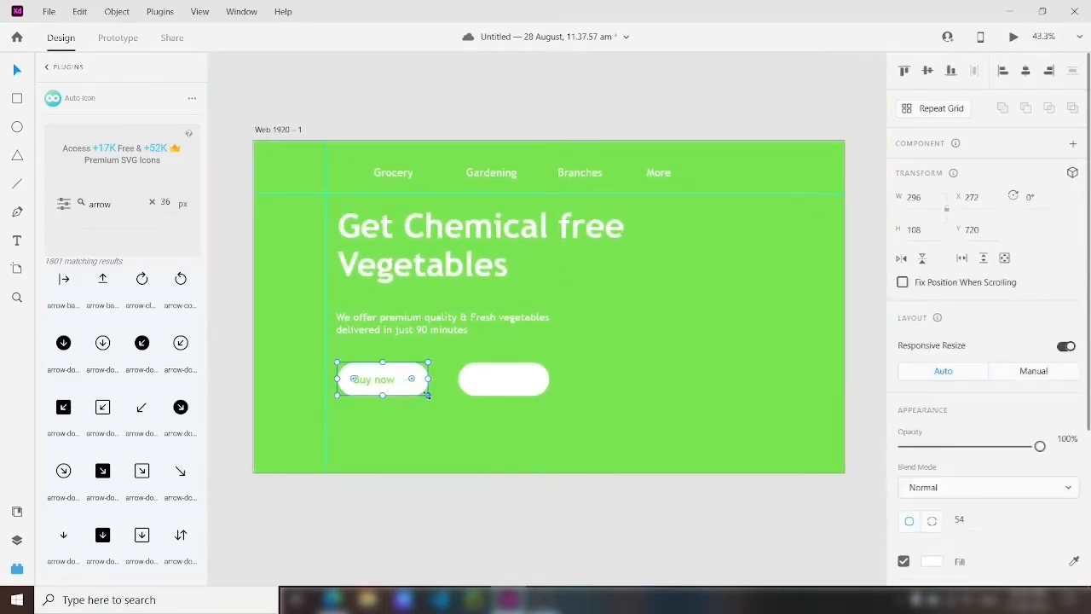
drag(427, 395, 500, 379)
click(496, 387)
click(378, 380)
double_click(499, 379)
text(Gallary)
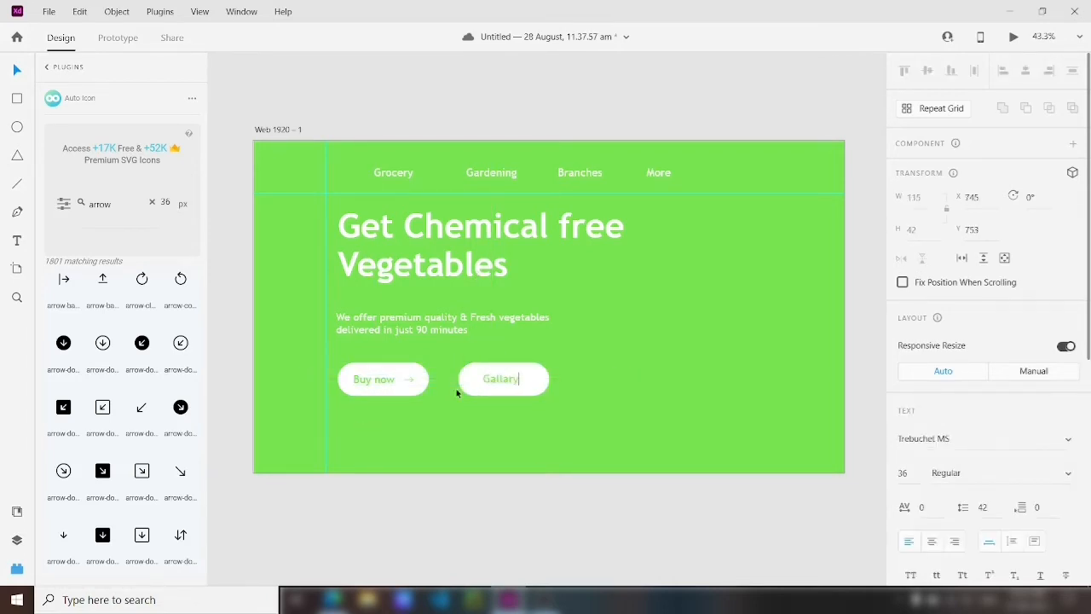
Shrink the "Buy now" button to 267 × 97, refit its label and arrow, and shift the "Gallary" label left.
click(424, 388)
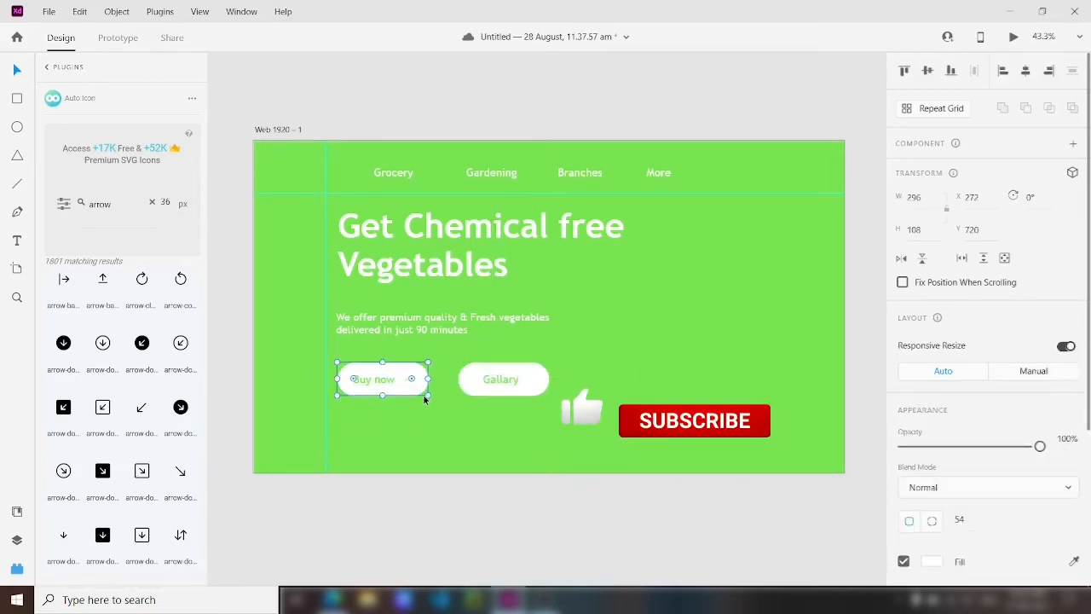
drag(428, 396, 374, 377)
double_click(488, 383)
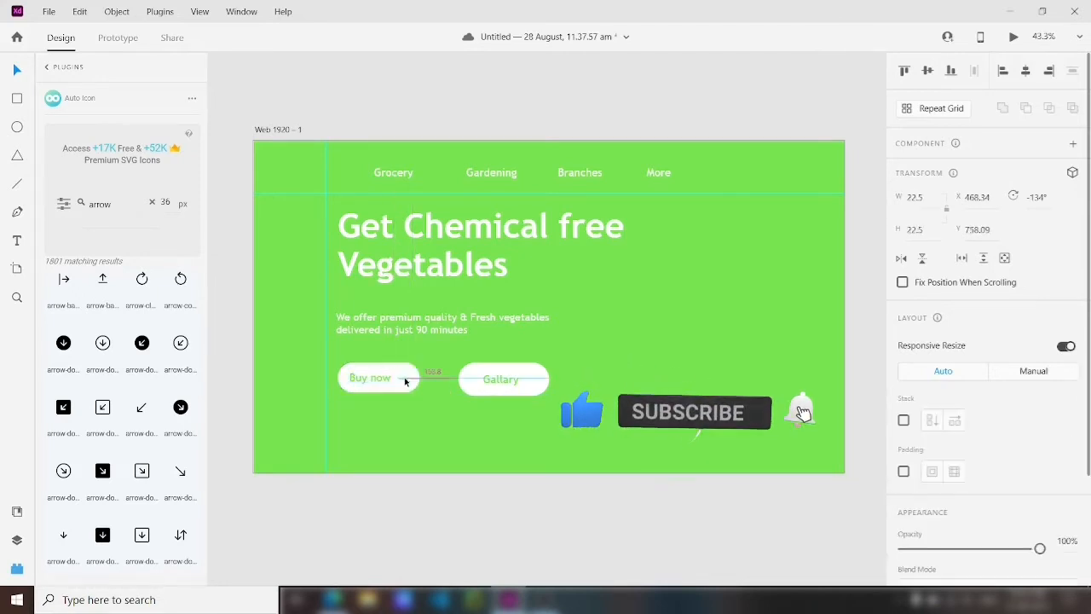
click(404, 390)
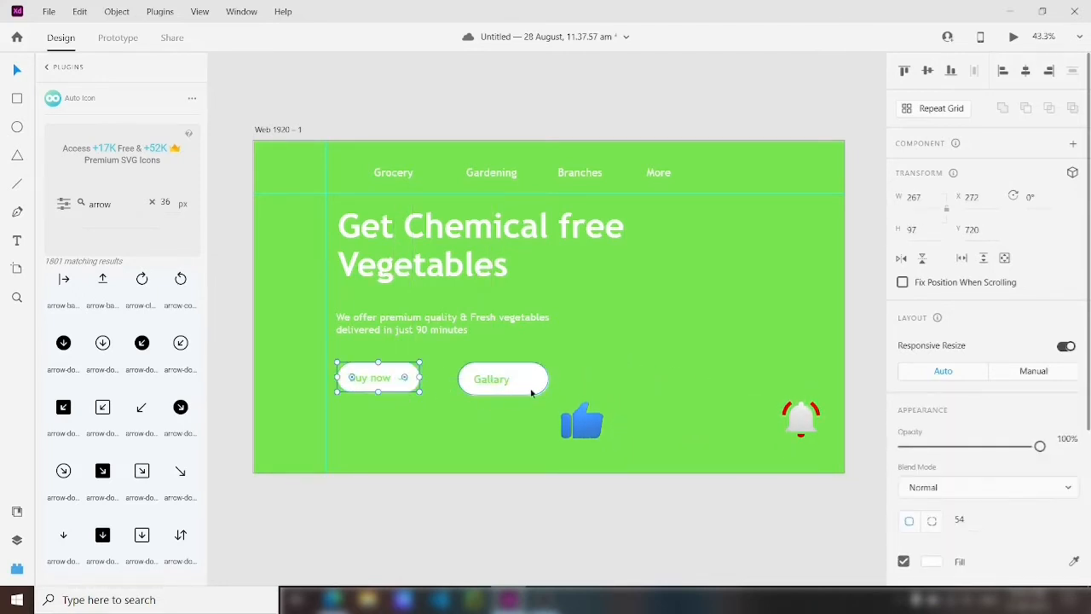
Resize the "Gallary" button to a width of 267 and a height of 97.
click(531, 390)
click(920, 202)
text(267)
click(922, 229)
text(97)
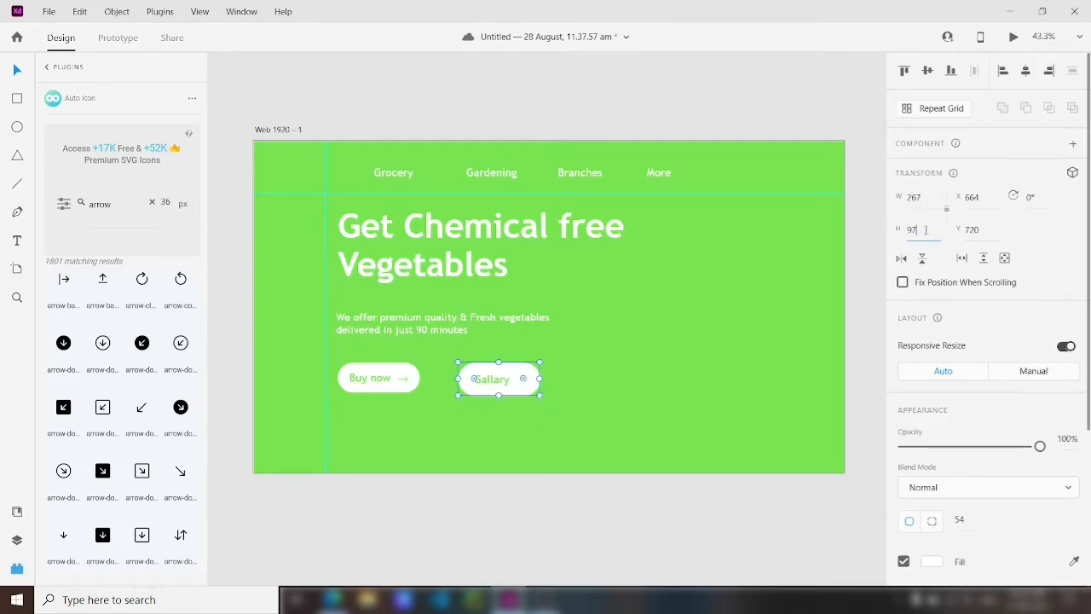
Center the "Gallary" label in its button and move the label and button together closer to "Buy now".
click(789, 316)
mouse_move(493, 384)
mouse_down()
mouse_move(504, 382)
mouse_move(495, 390)
mouse_up()
shift+click(508, 387)
click(511, 419)
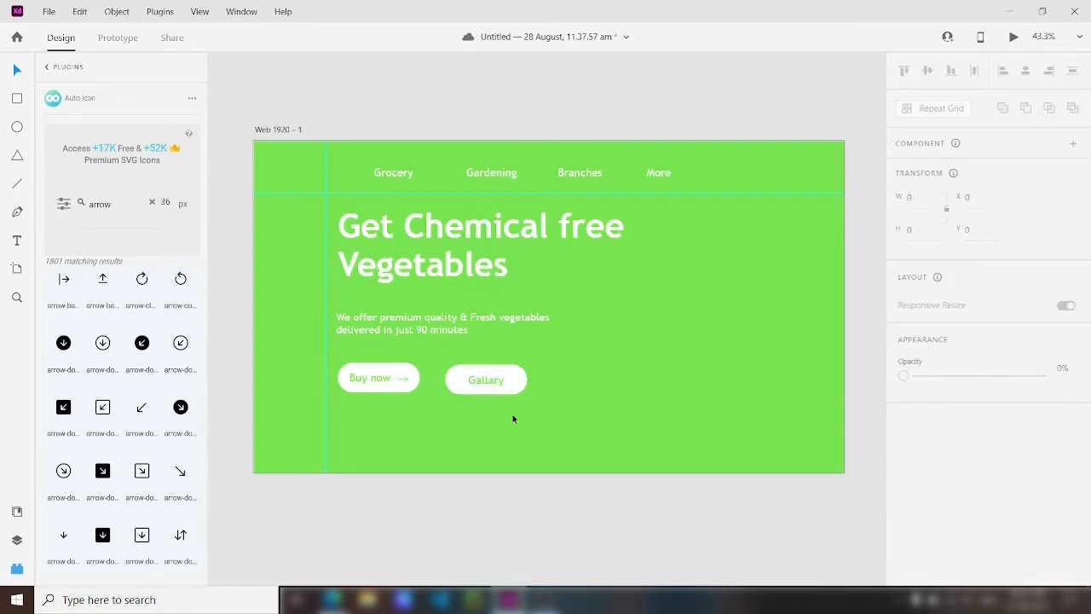
Paste the vegetable image onto the artboard, scale it down and place it in the artboard's lower right area.
scroll(798, 280, down, 1)
key(ctrl+v)
drag(567, 334, 709, 412)
drag(848, 493, 784, 446)
drag(703, 400, 771, 388)
Add a drop shadow to the vegetable image with X and Y offsets of 7 and a new blur value.
scroll(932, 463, down, 3)
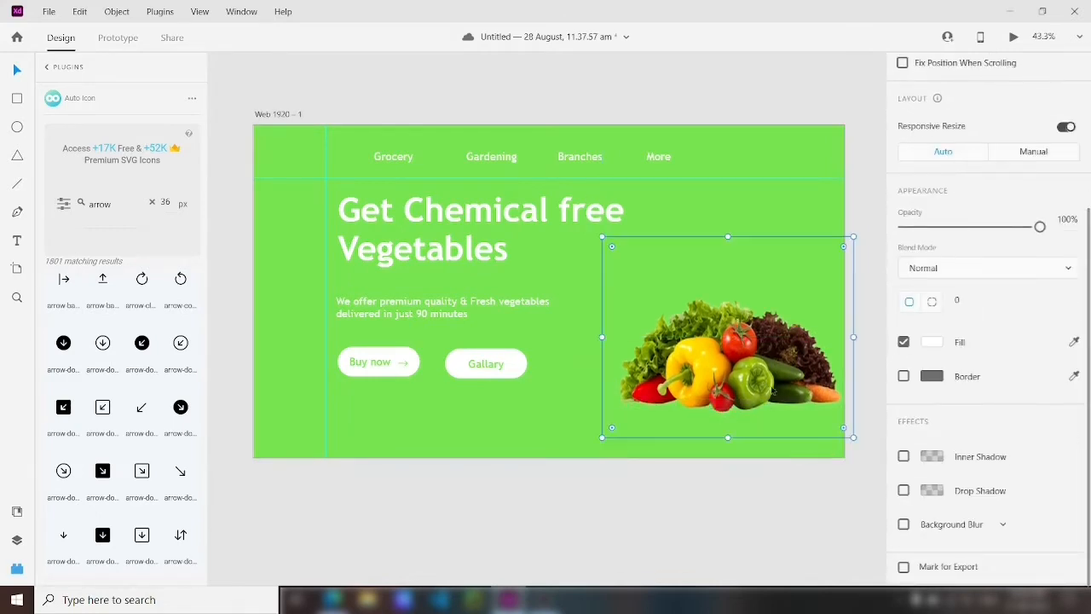
click(903, 492)
text(7)
key(Tab)
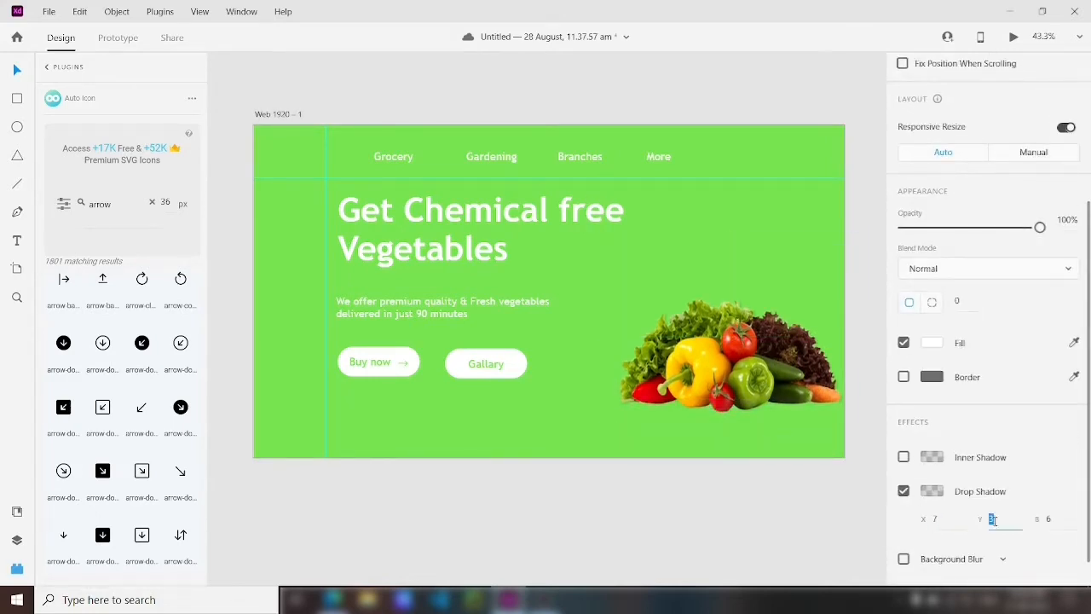
text(7)
key(Tab)
text(1)
key(Return)
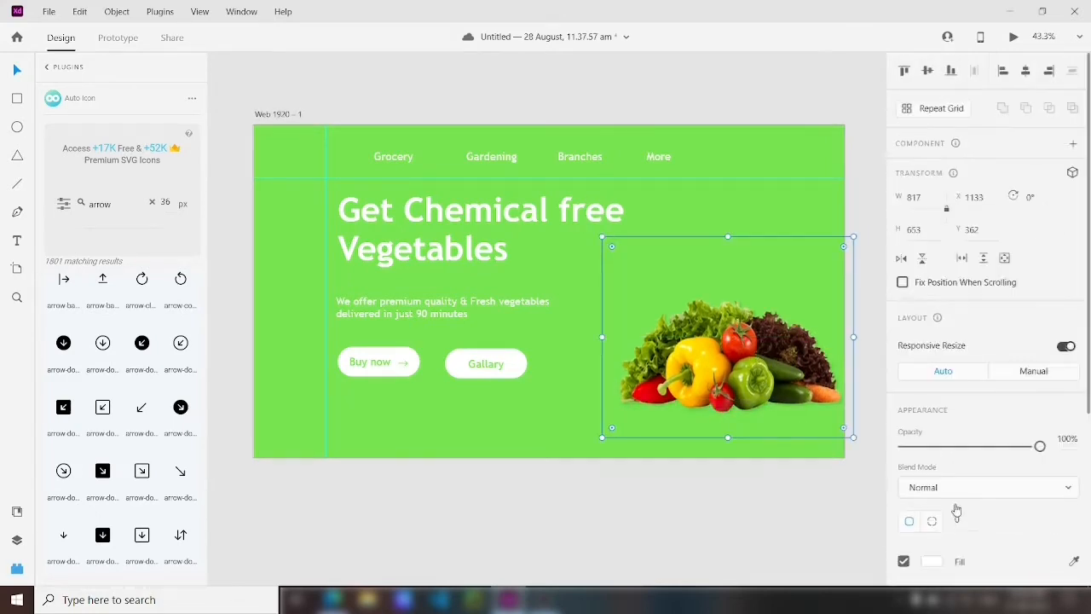
Adjust the drop shadow's color on the vegetable image and move the image slightly down and left.
scroll(955, 509, down, 3)
click(933, 471)
drag(883, 482, 905, 434)
click(533, 535)
drag(721, 380, 711, 401)
click(669, 495)
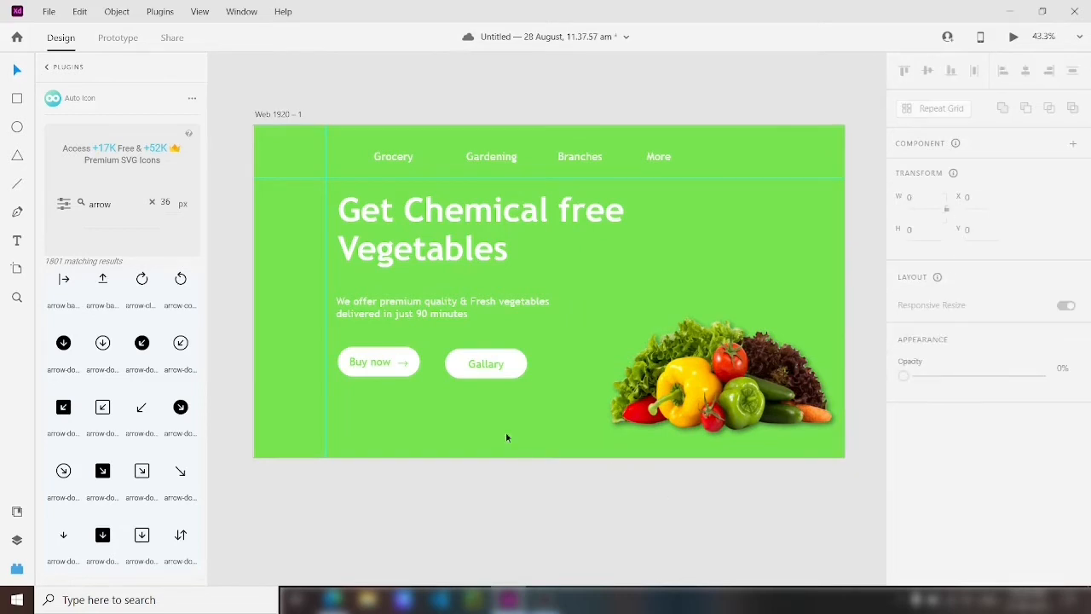
Align the "Gallary" label with its button on their horizontal centers.
drag(487, 364, 485, 363)
click(506, 375)
shift+click(497, 365)
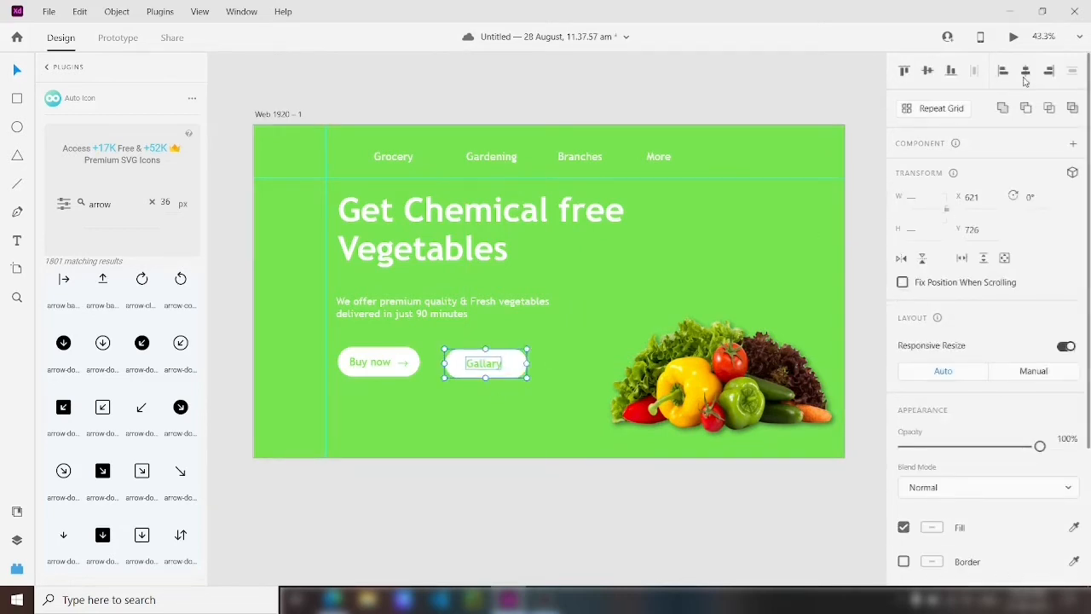
click(427, 477)
Import the v PNG logo from the Downloads folder, scale it down and place it in the header before "Grocery".
scroll(395, 404, down, 1)
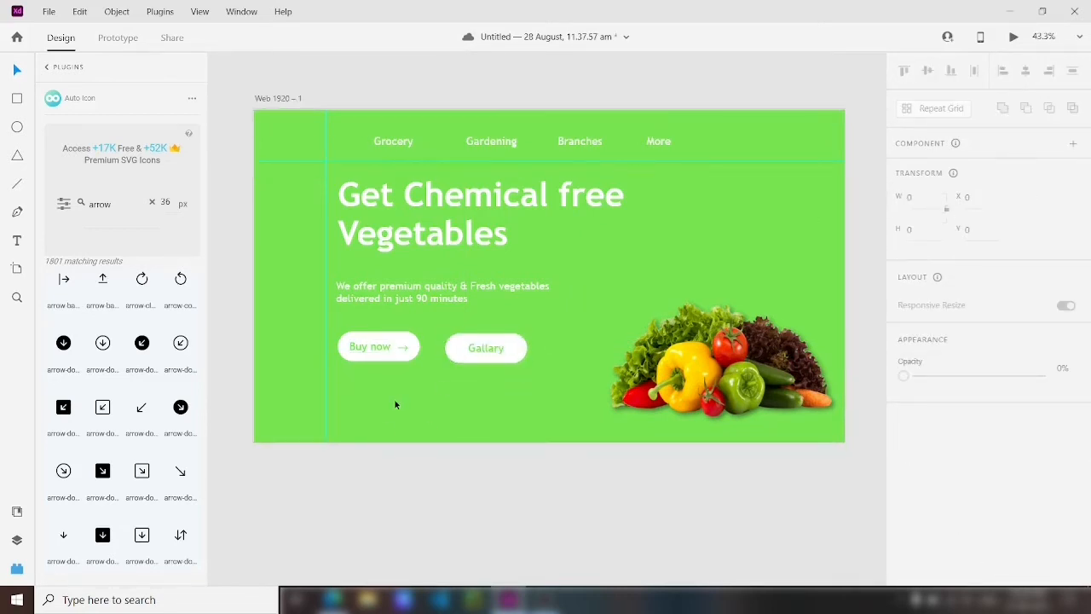
key(ctrl+shift+i)
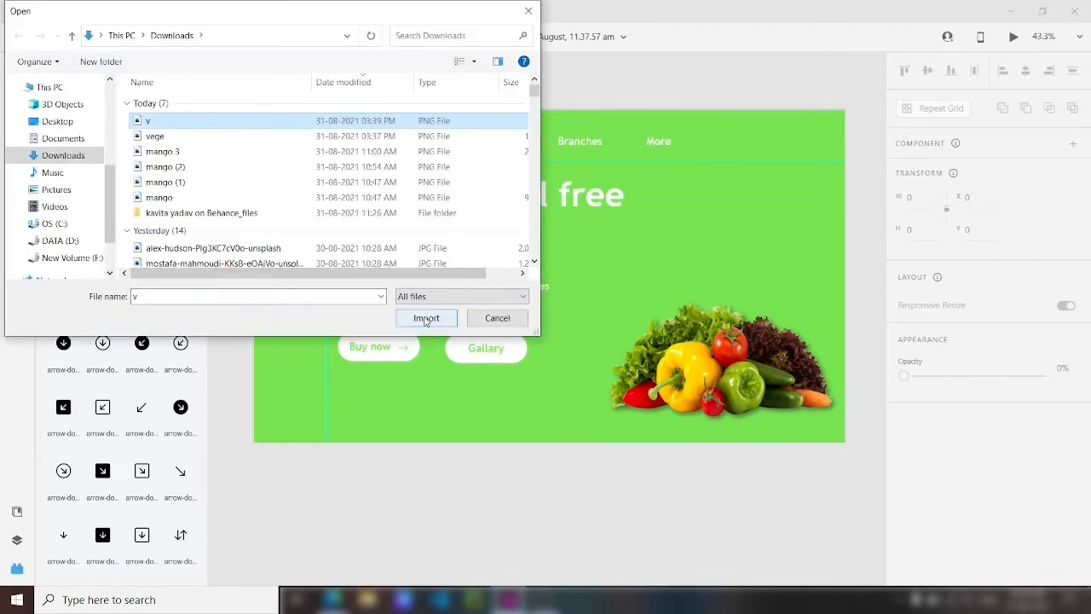
click(426, 316)
drag(549, 361, 424, 232)
drag(424, 232, 320, 156)
click(407, 388)
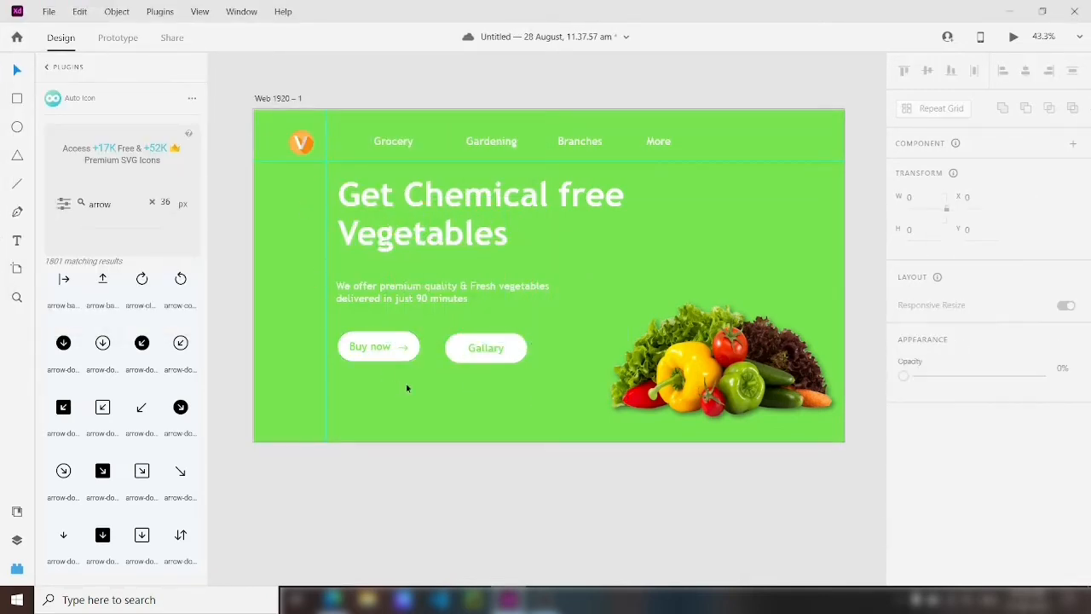
Insert a menu icon from the Auto Icon plugin's "menu" results, fill it white and place it at the header's right end.
double_click(99, 203)
text(menu)
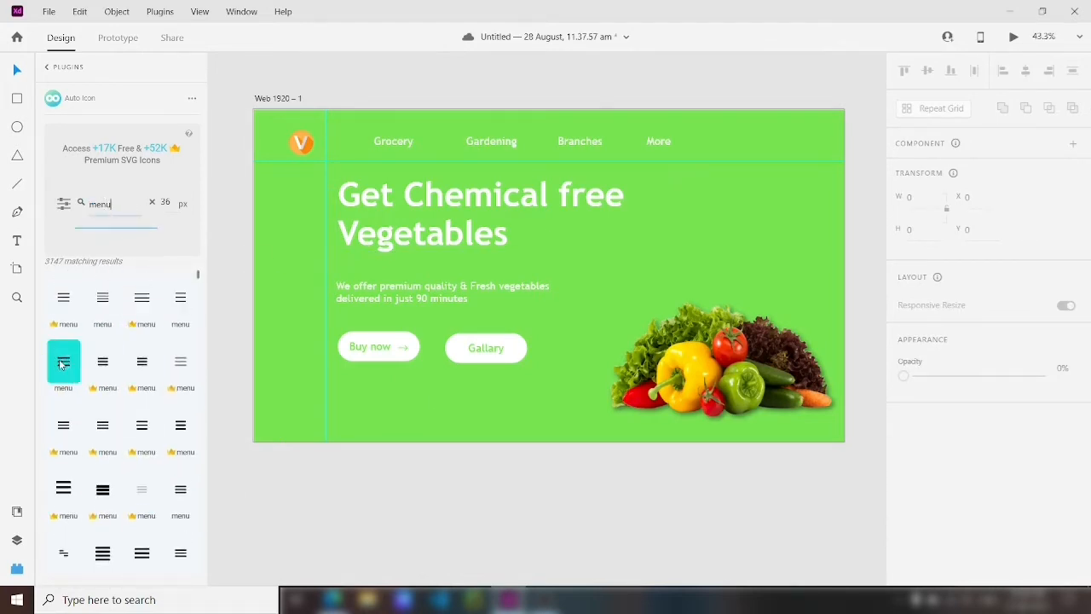
click(64, 361)
click(932, 491)
click(768, 76)
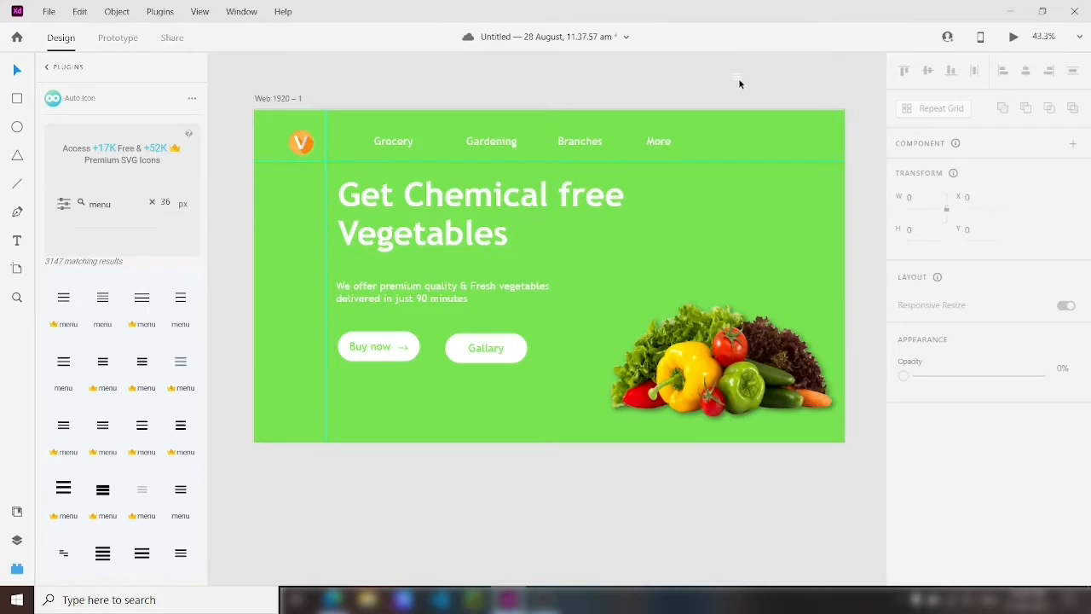
drag(738, 78, 824, 147)
click(732, 148)
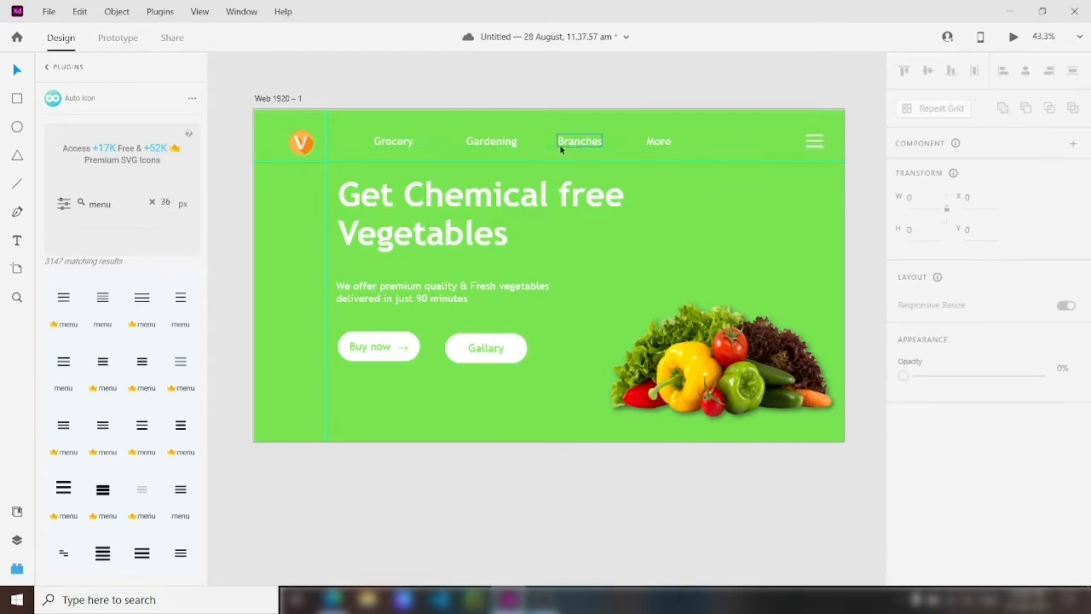
Draw a short horizontal line beside the heading and give it a white border of size 5 with round caps.
drag(563, 241, 589, 242)
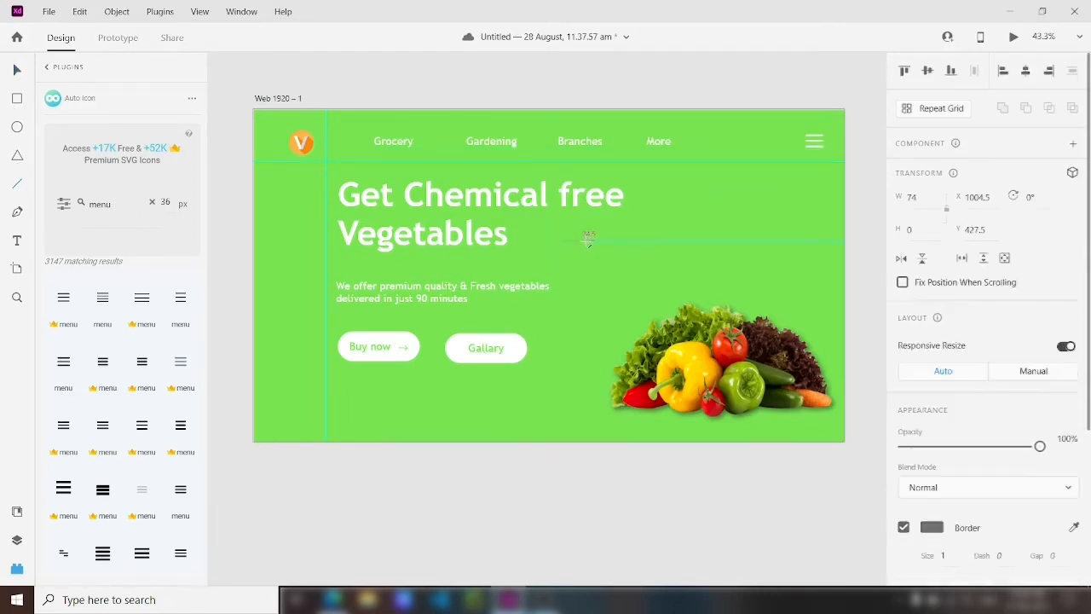
scroll(949, 396, down, 3)
key(Return)
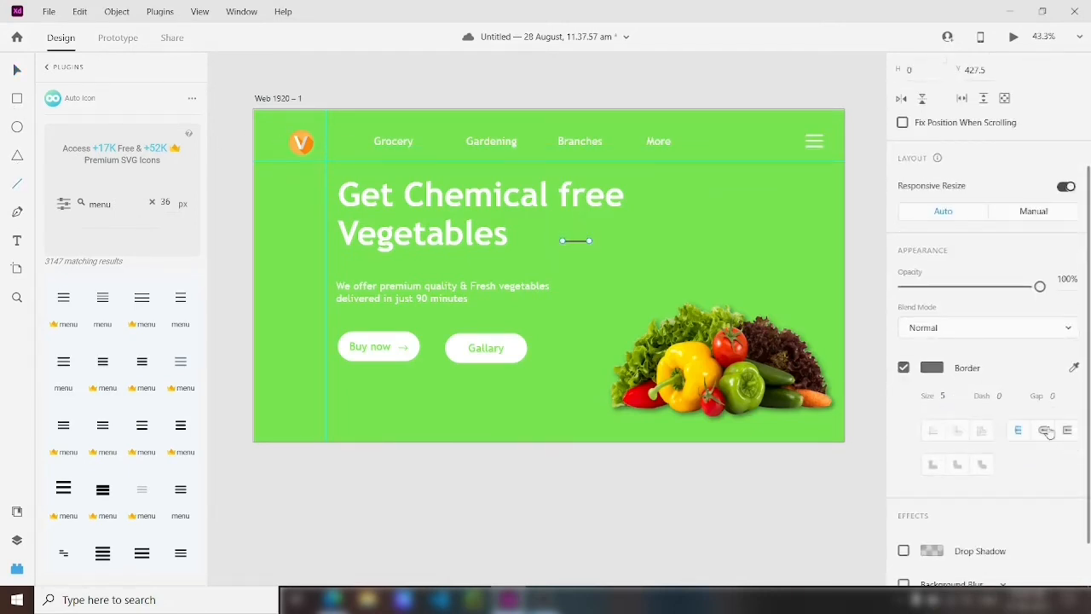
scroll(930, 336, down, 1)
click(936, 309)
drag(738, 227, 719, 185)
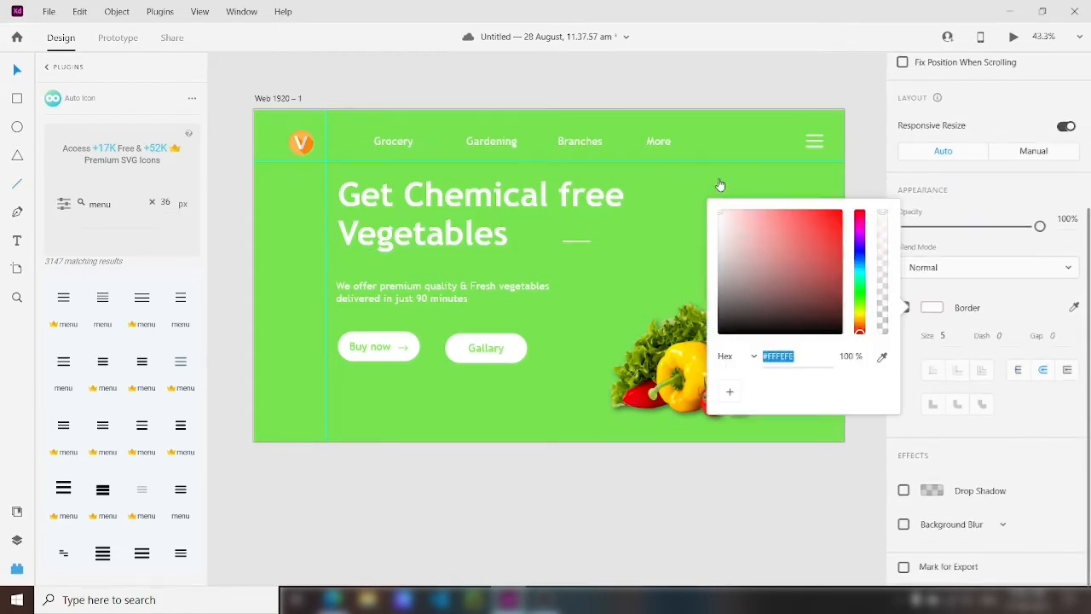
Place the white line beneath the "Grocery" menu item as an underline and shorten it.
drag(573, 240, 399, 136)
scroll(385, 163, up, 4)
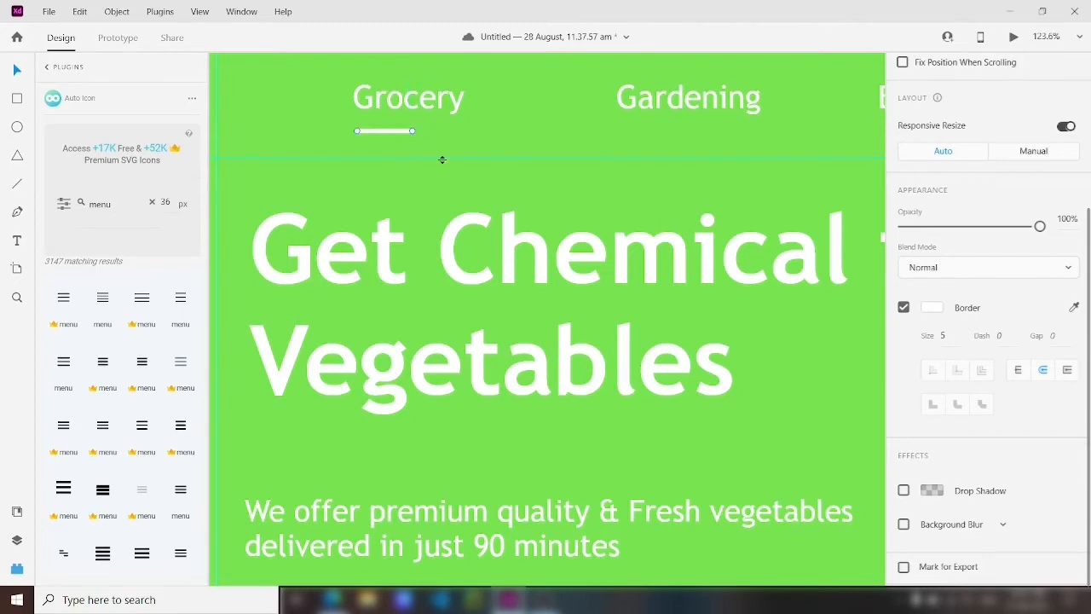
scroll(478, 176, down, 3)
drag(683, 397, 619, 402)
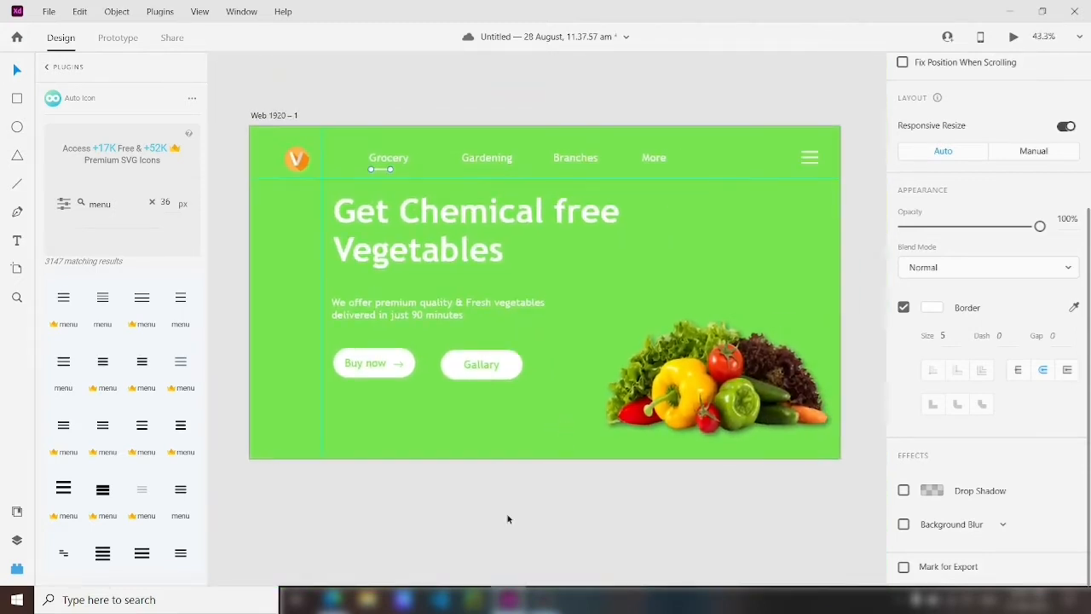
Move the heading, description and both buttons together slightly down the artboard.
drag(325, 195, 491, 409)
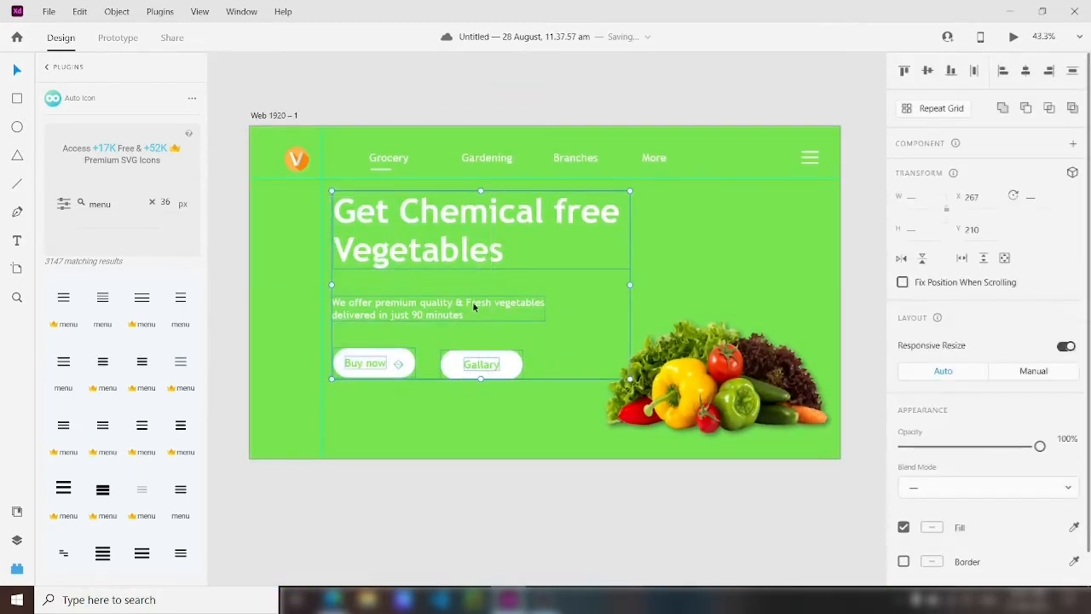
drag(473, 301, 472, 319)
click(442, 426)
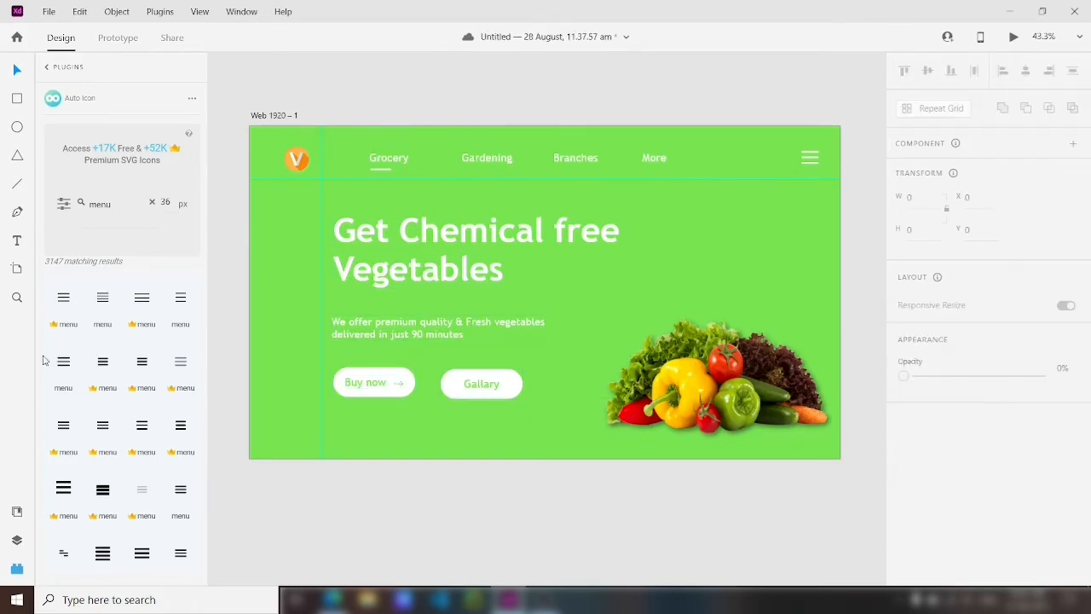
Insert a cart icon from the Auto Icon plugin's "cart" results above the artboard and fill it white.
double_click(132, 207)
text(cart)
drag(57, 288, 373, 88)
click(932, 490)
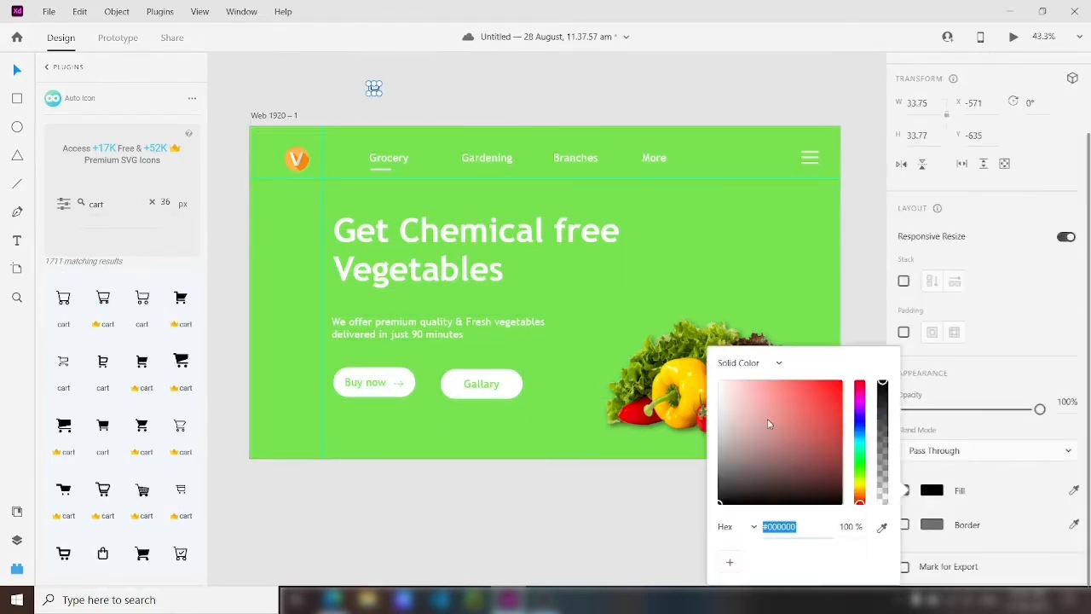
drag(770, 424, 709, 366)
click(484, 129)
Place the cart icon below the header's menu icon and shrink the menu icon slightly.
drag(377, 92, 277, 215)
drag(812, 204, 811, 203)
click(809, 158)
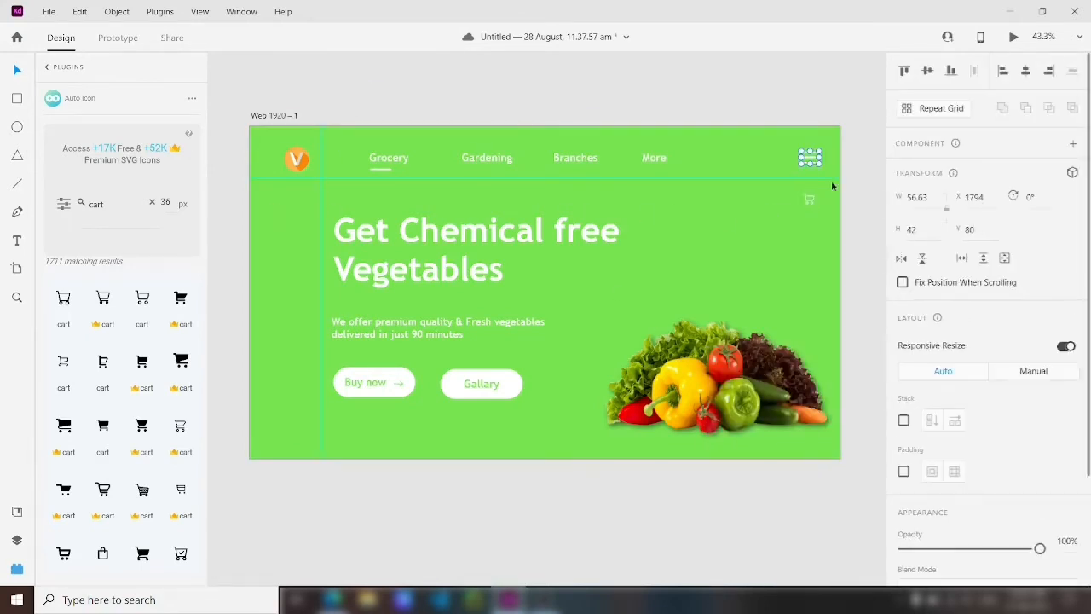
click(811, 203)
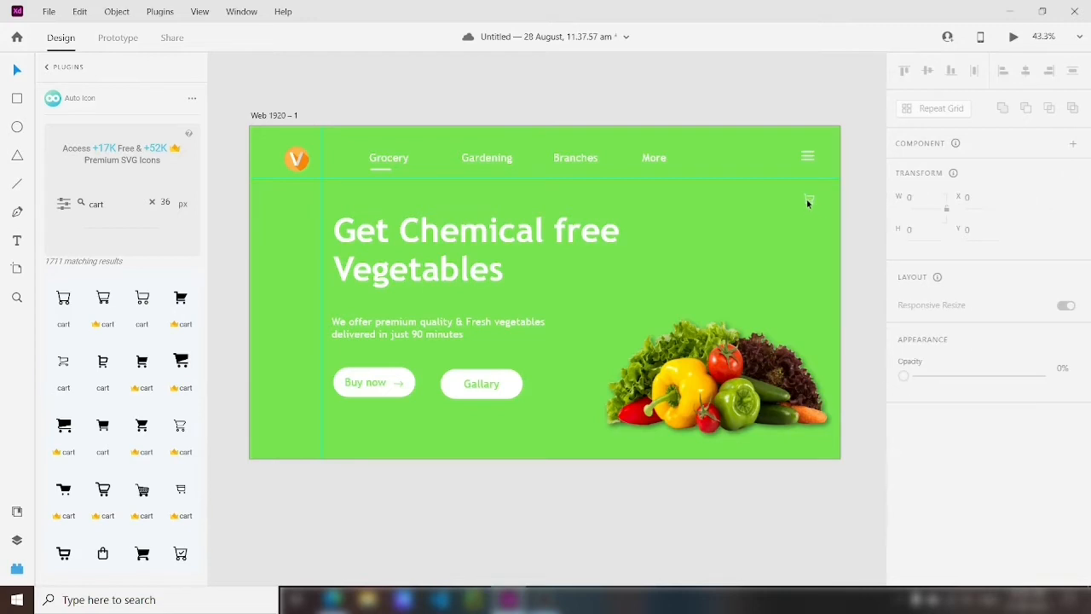
Enlarge the cart icon to about 40 × 40 and position it beneath the menu icon.
click(808, 201)
drag(816, 205, 803, 218)
scroll(815, 225, up, 5)
scroll(764, 256, down, 3)
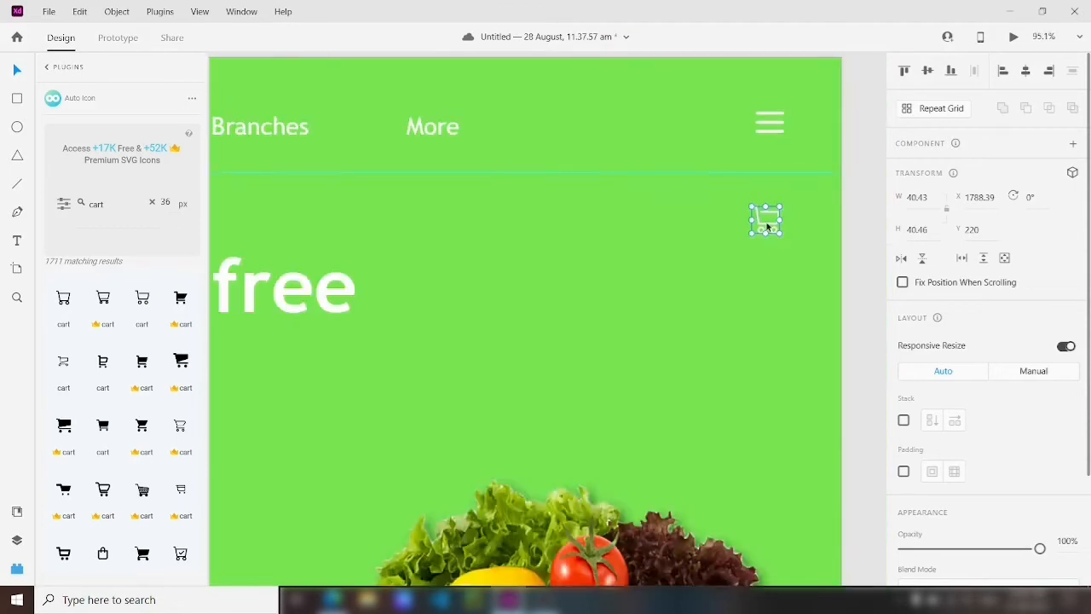
Paste the Facebook, Instagram and Twitter icons and place them in a column below the cart icon.
key(ctrl+v)
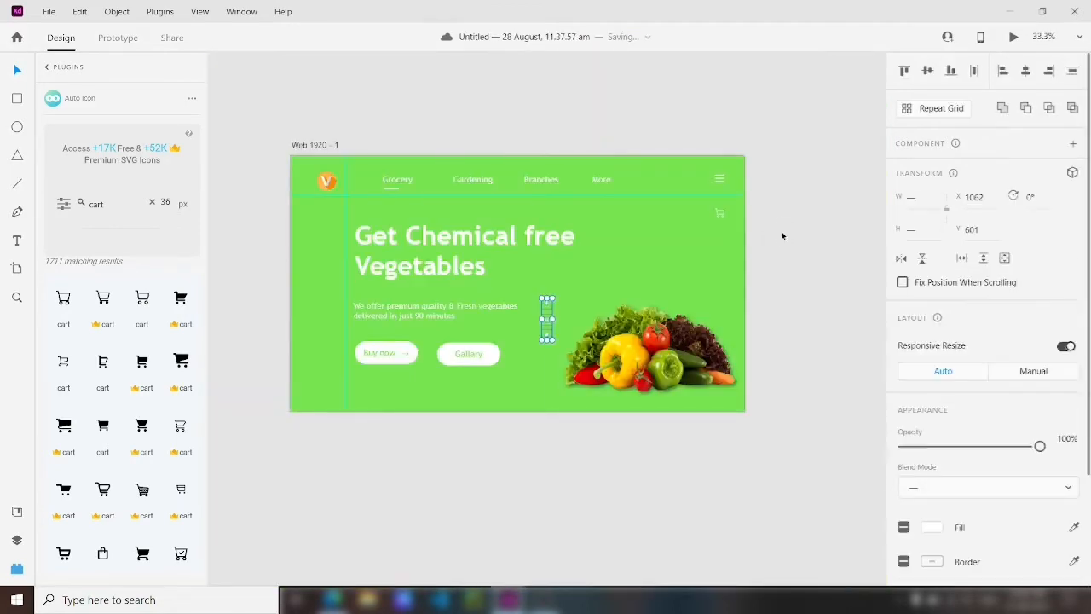
scroll(581, 321, up, 5)
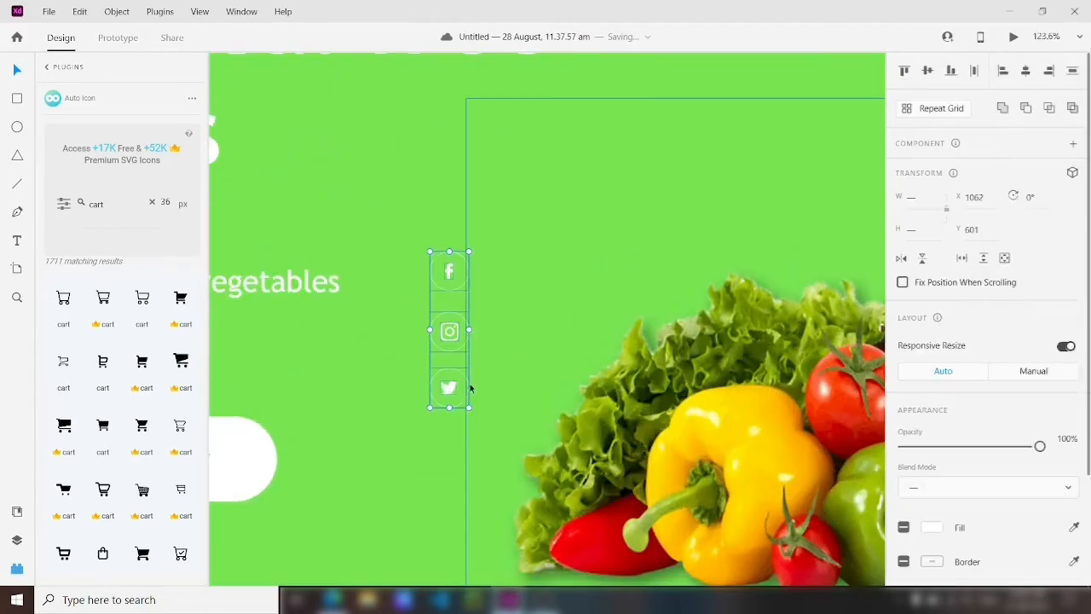
drag(454, 387, 759, 444)
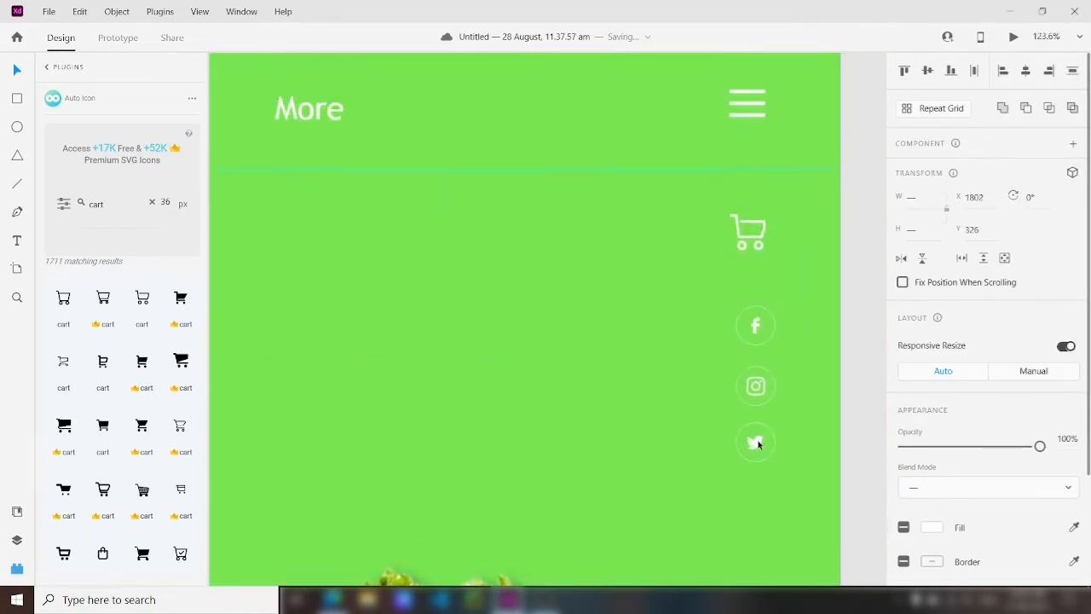
scroll(756, 444, down, 3)
click(819, 408)
scroll(818, 407, up, 3)
scroll(816, 383, down, 3)
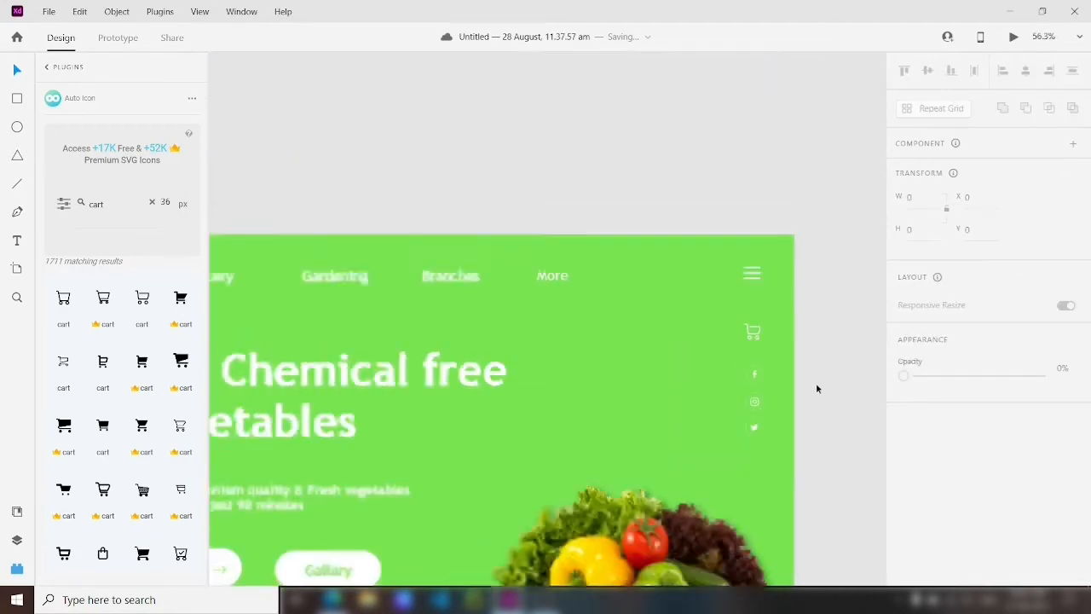
Draw a white borderless rectangle of 180 × 90 in the artboard's bottom-right corner.
drag(598, 399, 750, 245)
drag(600, 347, 589, 311)
scroll(407, 487, down, 3)
scroll(533, 466, up, 1)
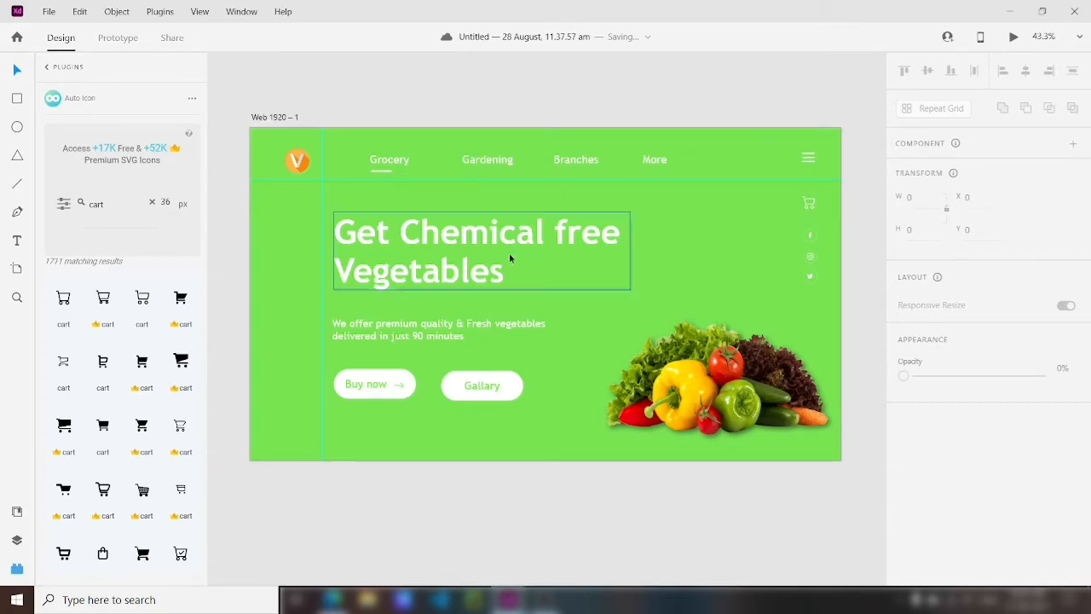
click(17, 98)
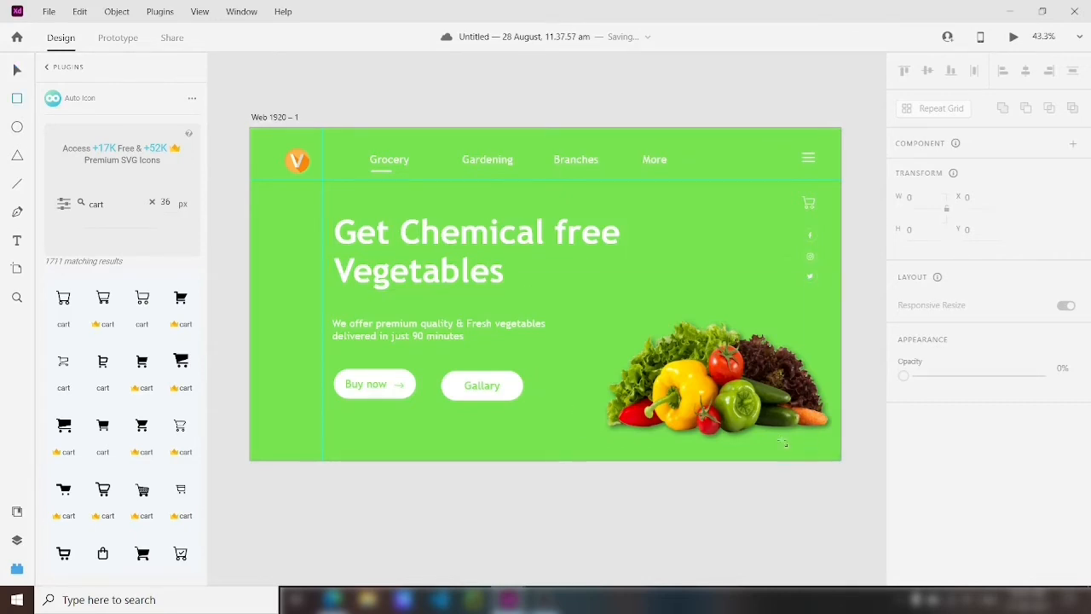
drag(785, 437, 843, 461)
scroll(961, 469, down, 5)
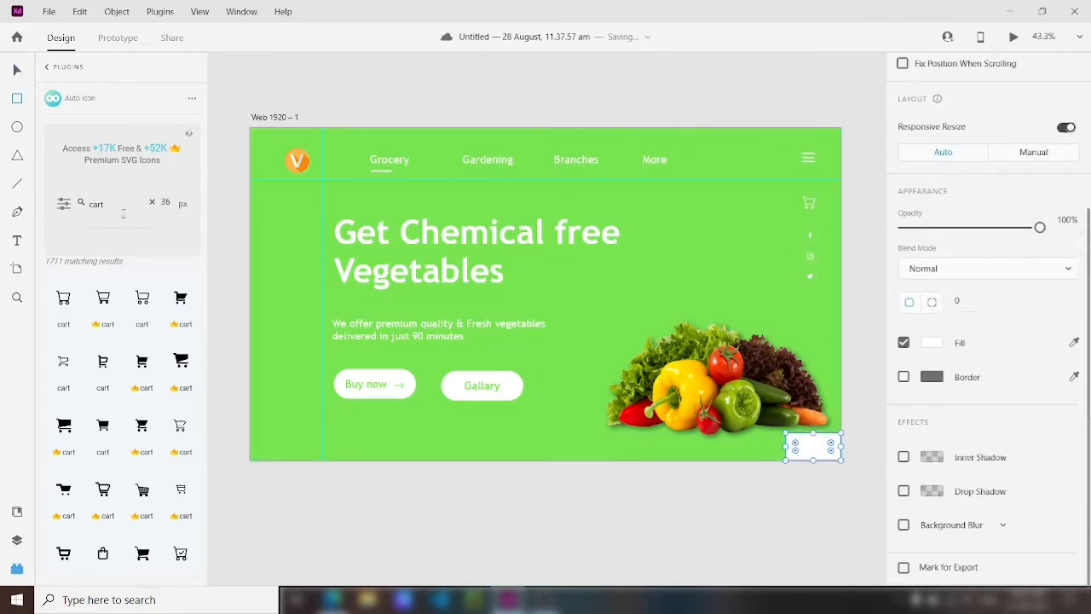
click(738, 488)
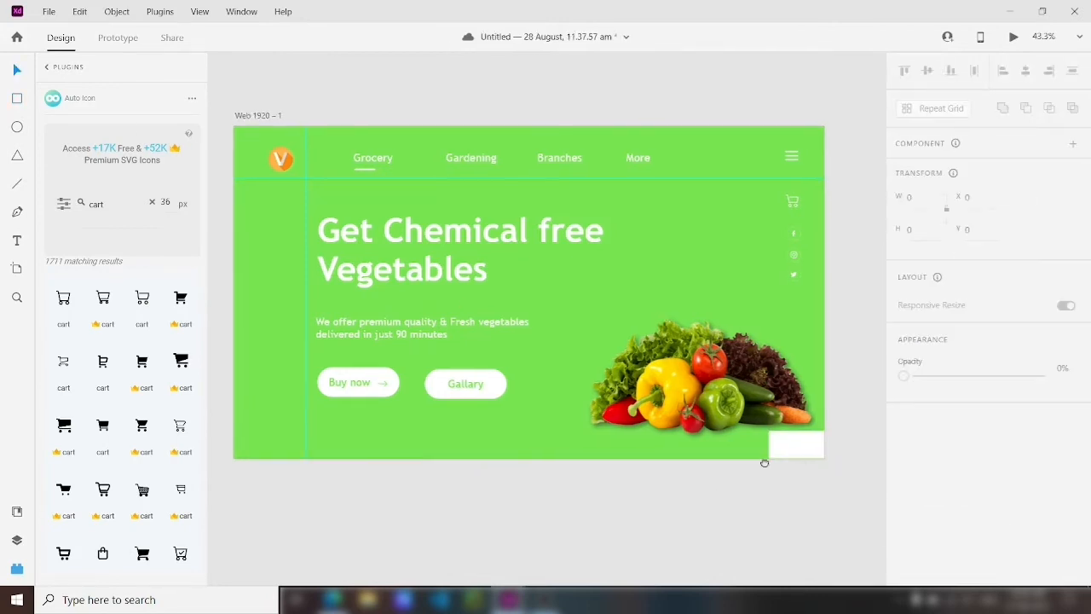
Search the icon plugin for "forward" icons.
scroll(762, 458, up, 5)
double_click(96, 204)
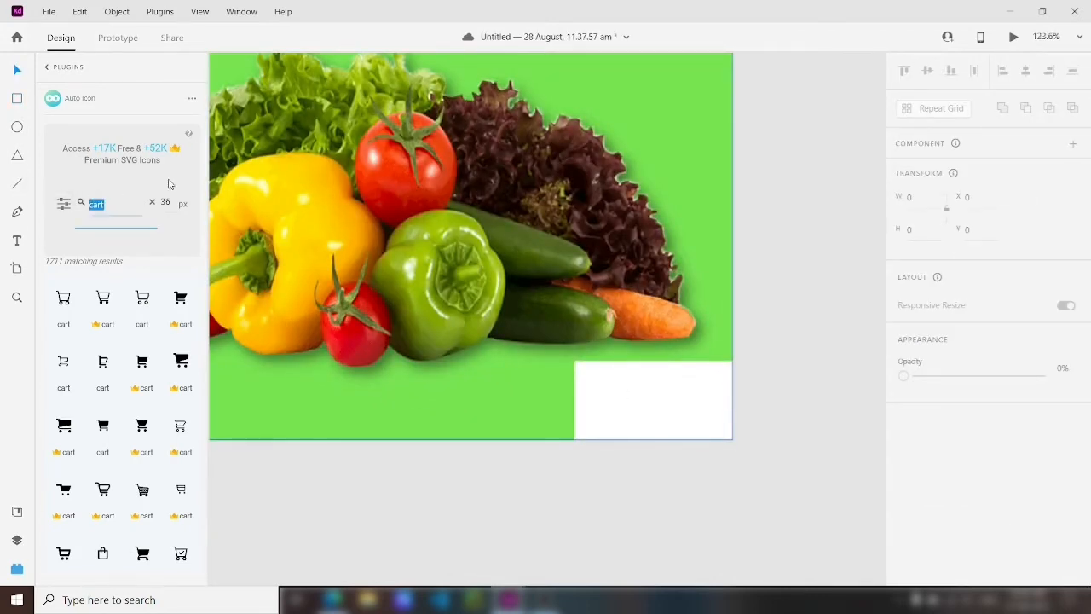
text(forward)
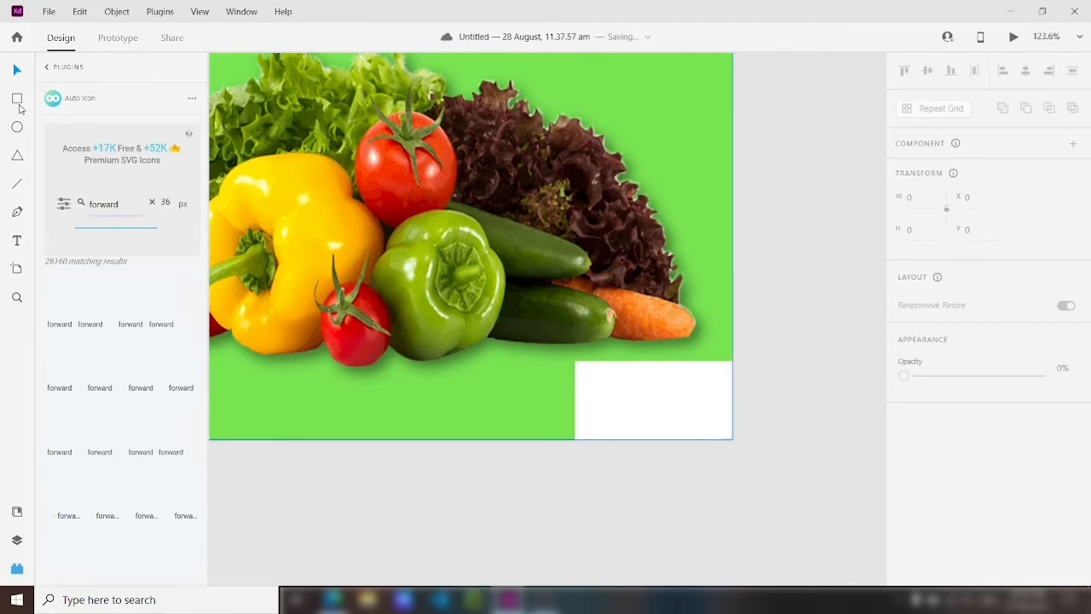
Resize the white corner rectangle to a 110 × 110 square flush with the artboard's bottom-right corner.
click(581, 418)
drag(574, 400, 582, 428)
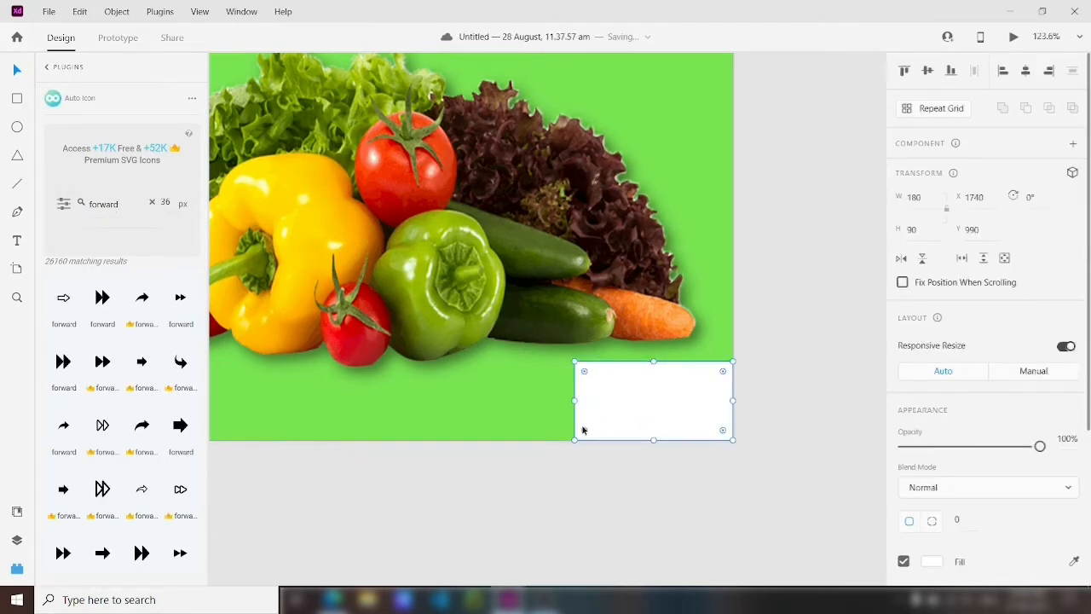
mouse_move(699, 423)
mouse_down()
mouse_move(682, 392)
mouse_move(639, 394)
mouse_move(665, 426)
mouse_move(714, 410)
mouse_up()
click(921, 203)
text(110)
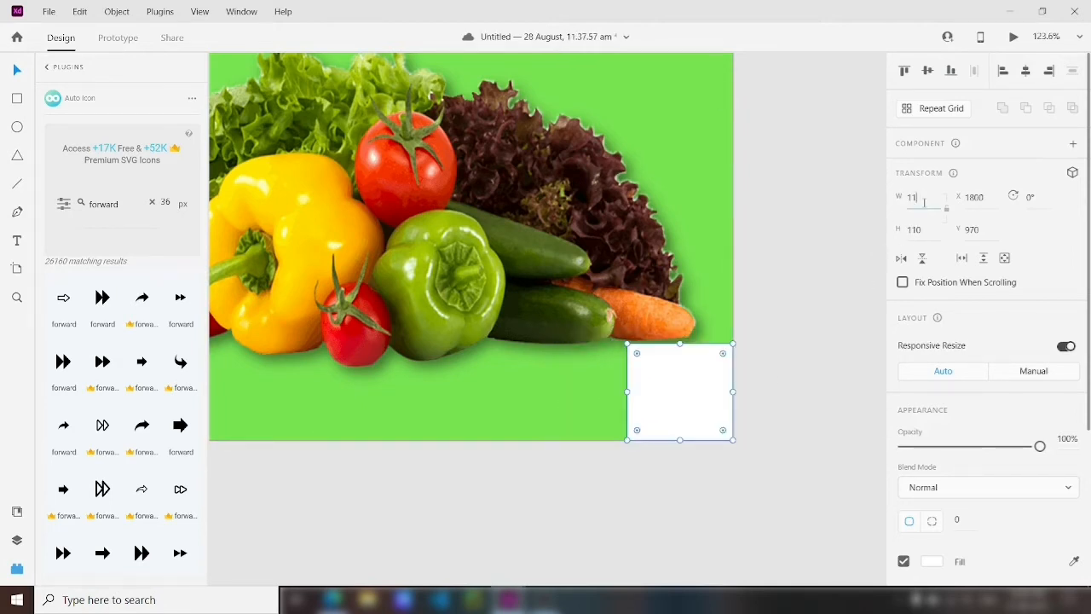
click(775, 311)
Duplicate the square directly to its left and fill the copy with a pale tint of the background green, #D6FEC8.
drag(675, 374, 586, 384)
scroll(922, 449, down, 3)
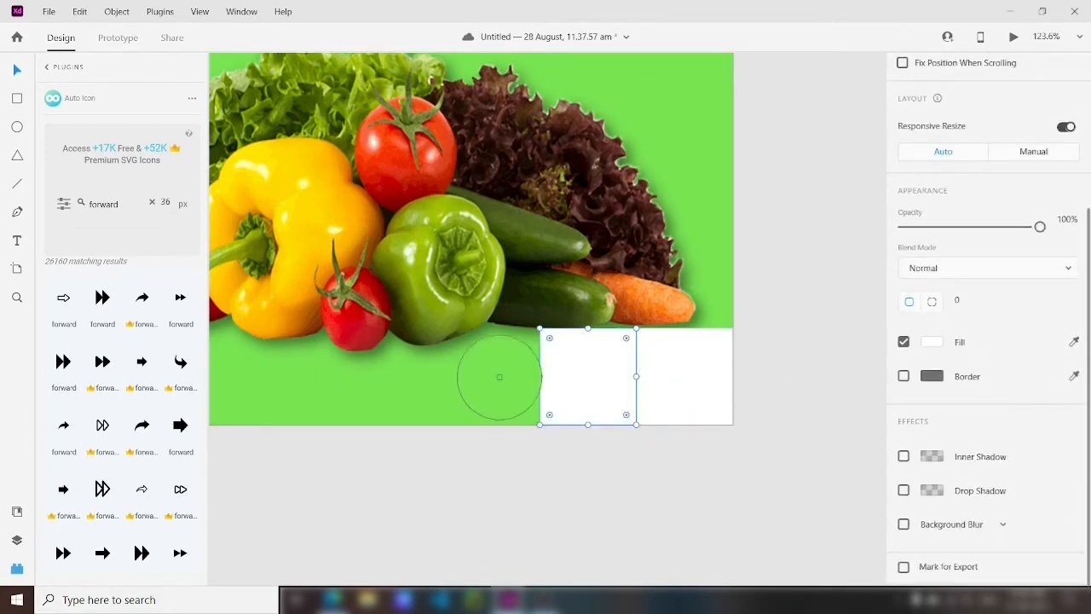
click(500, 377)
click(933, 342)
click(756, 263)
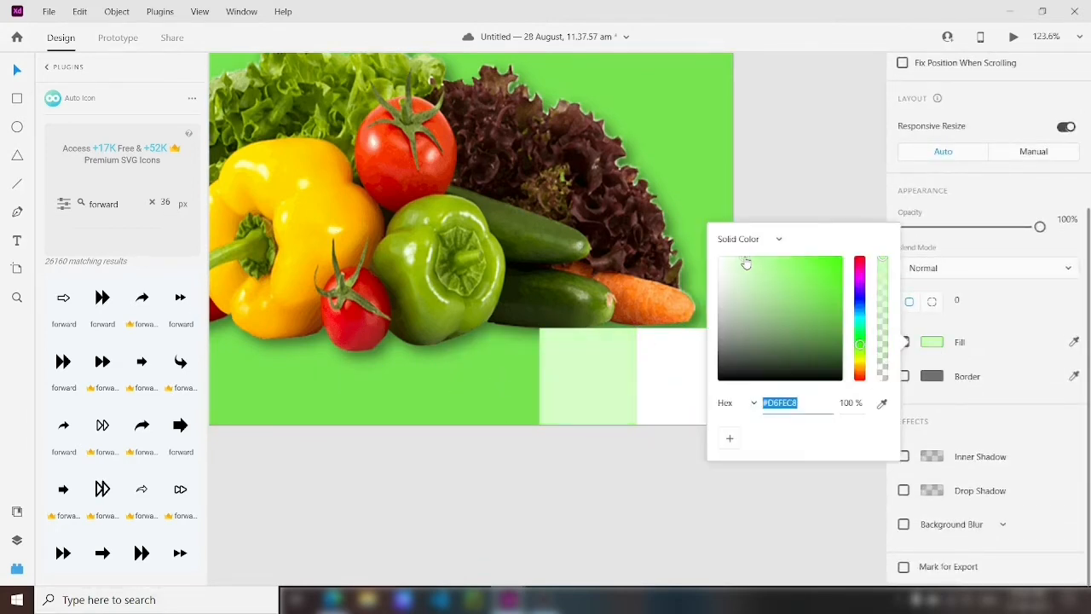
Sample the pale green for the right corner square and deepen it to a slightly darker light green.
click(663, 383)
click(933, 342)
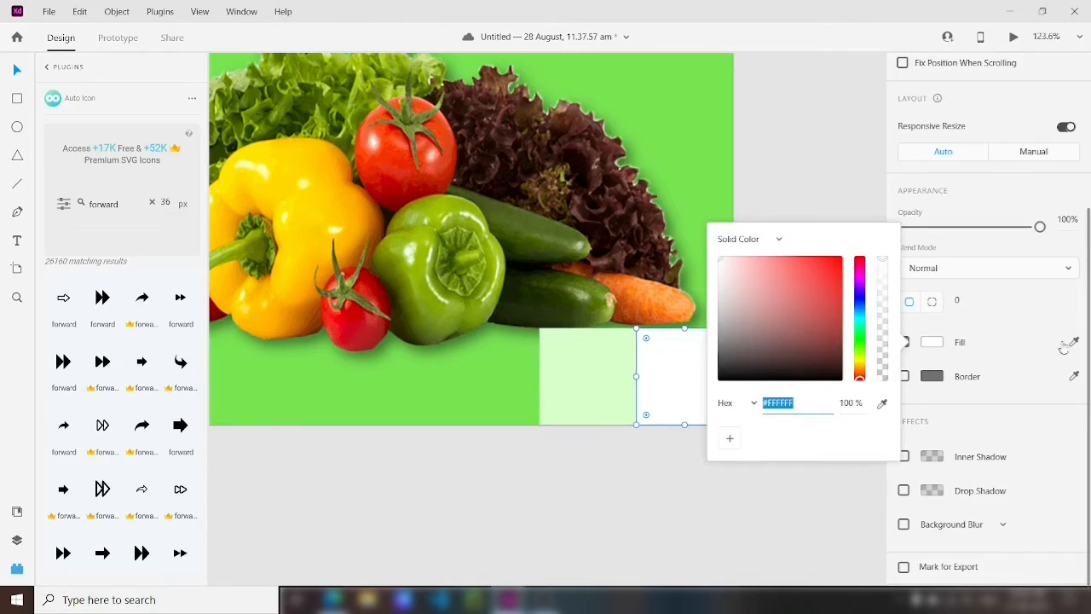
click(1075, 341)
click(621, 367)
click(933, 343)
click(772, 265)
click(767, 196)
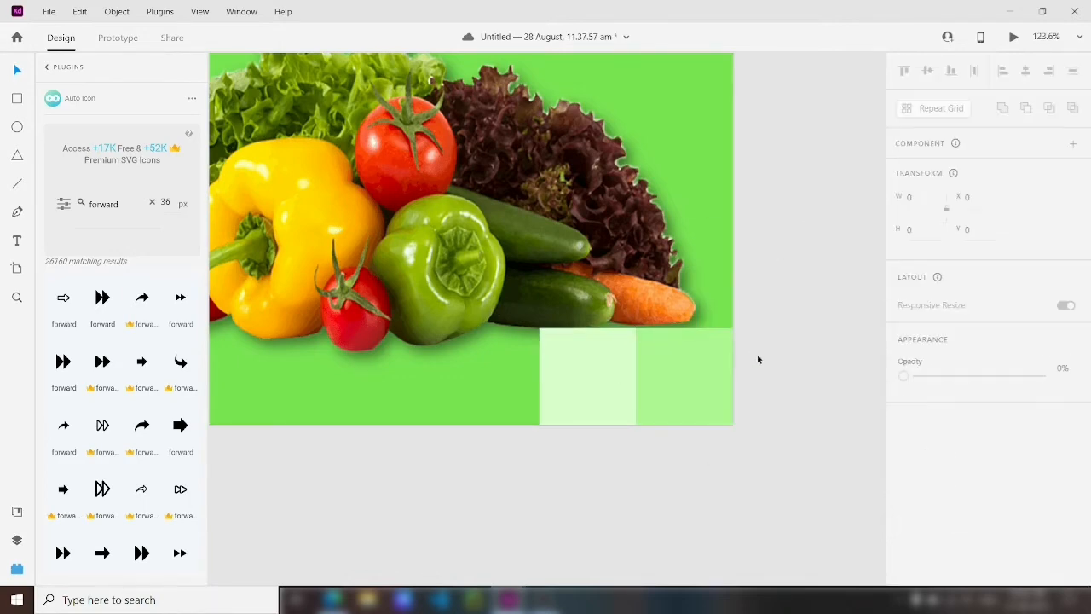
Draw a diagonal line of 20 × 17 below the artboard and add a copy rotated 90° to form a V-shaped chevron.
scroll(758, 360, down, 2)
scroll(141, 400, down, 1)
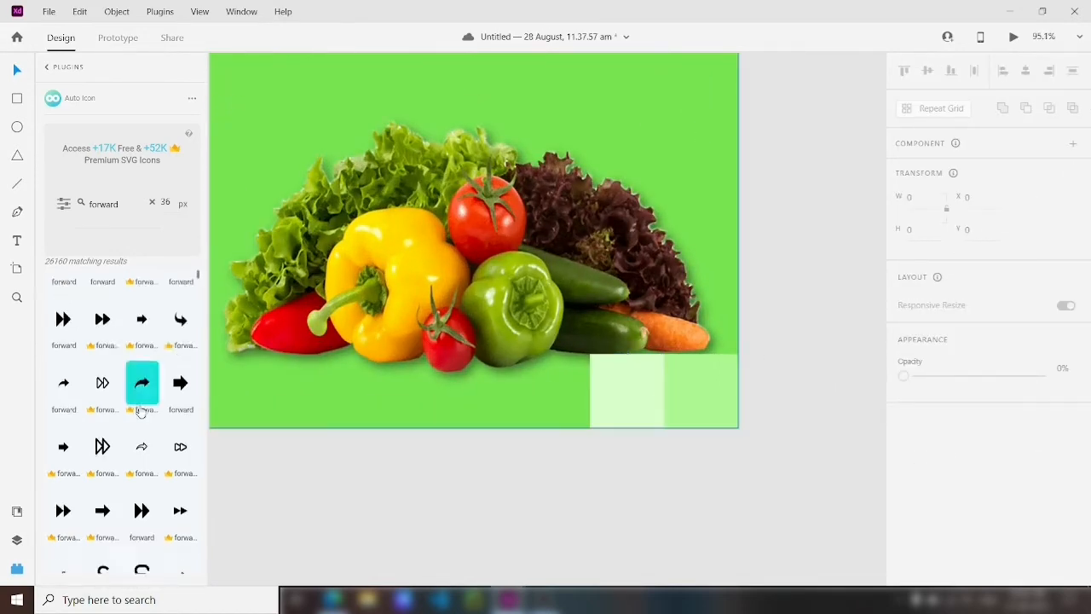
click(142, 409)
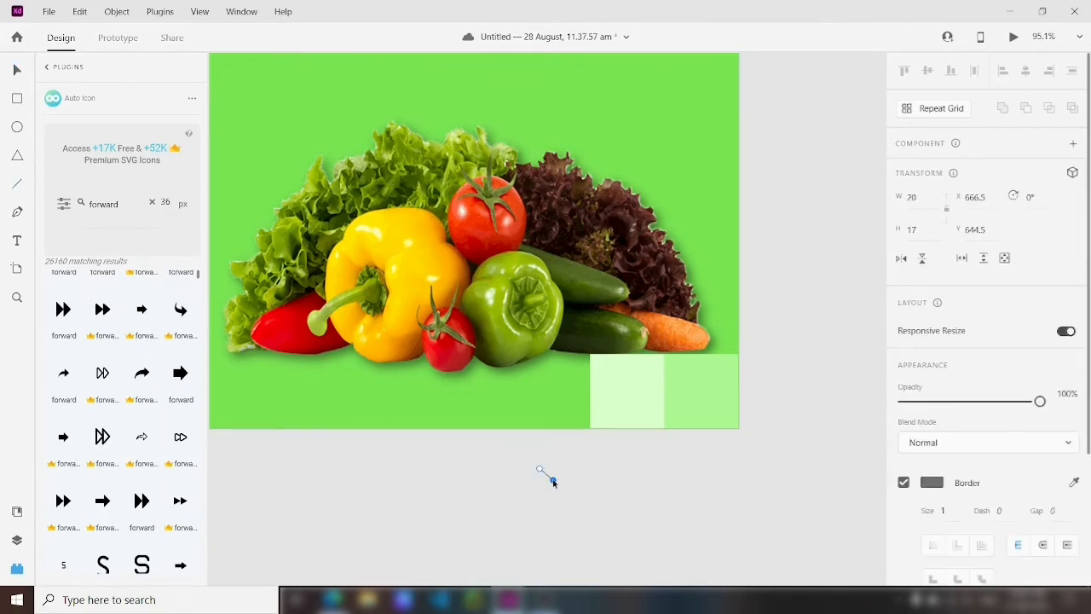
click(14, 70)
drag(546, 474, 589, 493)
scroll(586, 467, up, 5)
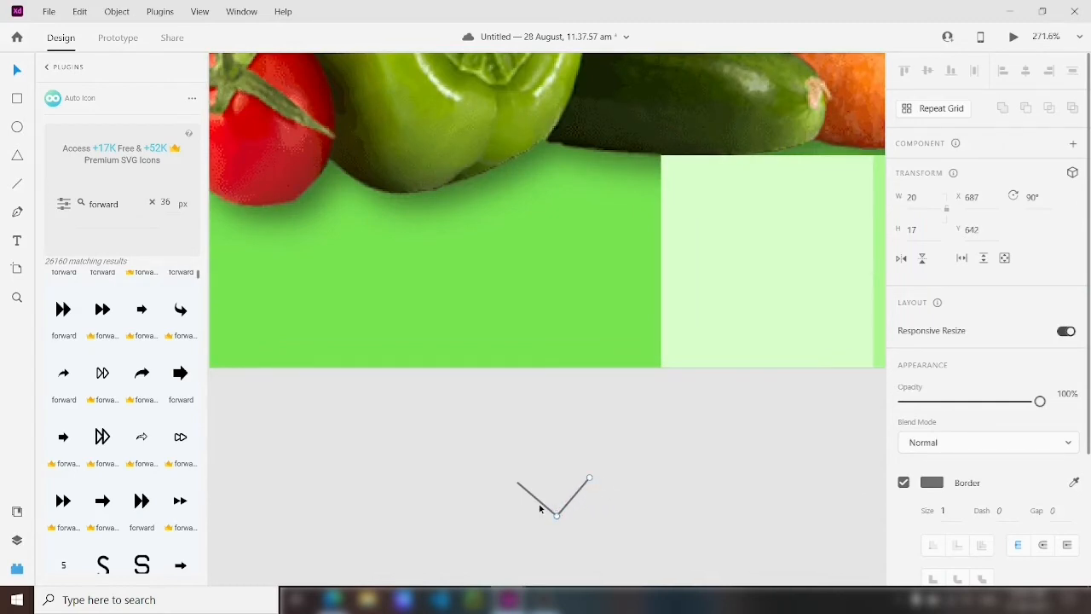
Give both chevron lines round end caps and join them neatly at the tip.
scroll(594, 510, down, 3)
scroll(1048, 458, down, 2)
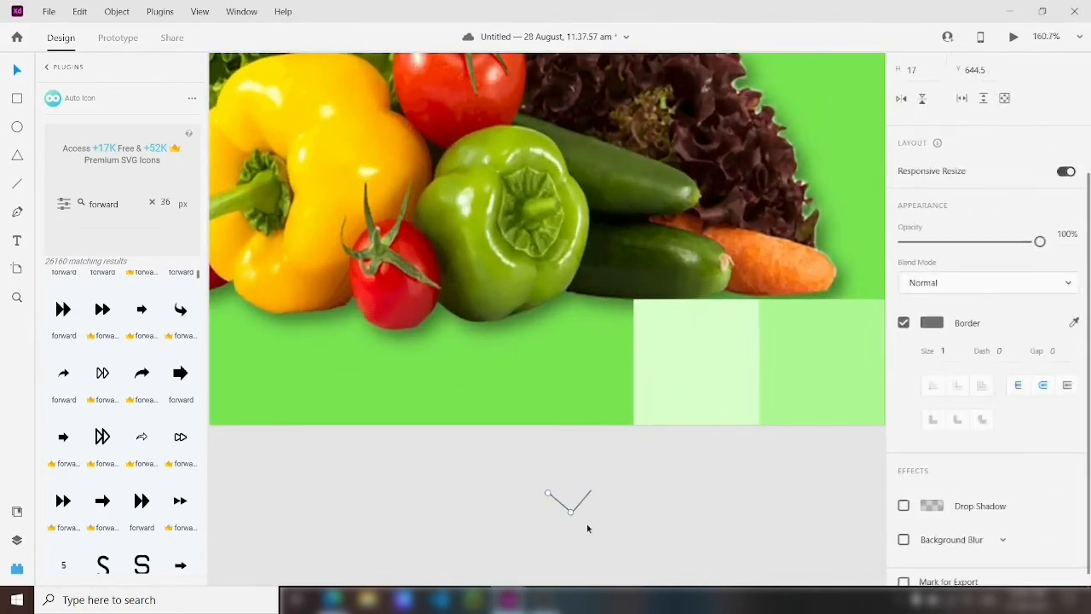
scroll(586, 527, up, 5)
click(579, 501)
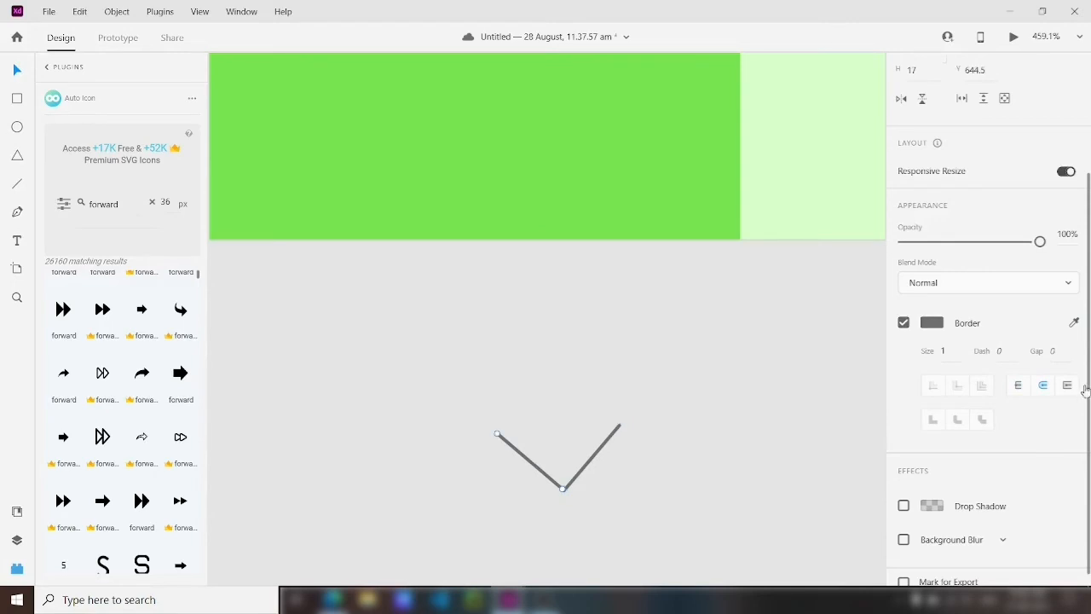
scroll(519, 499, up, 5)
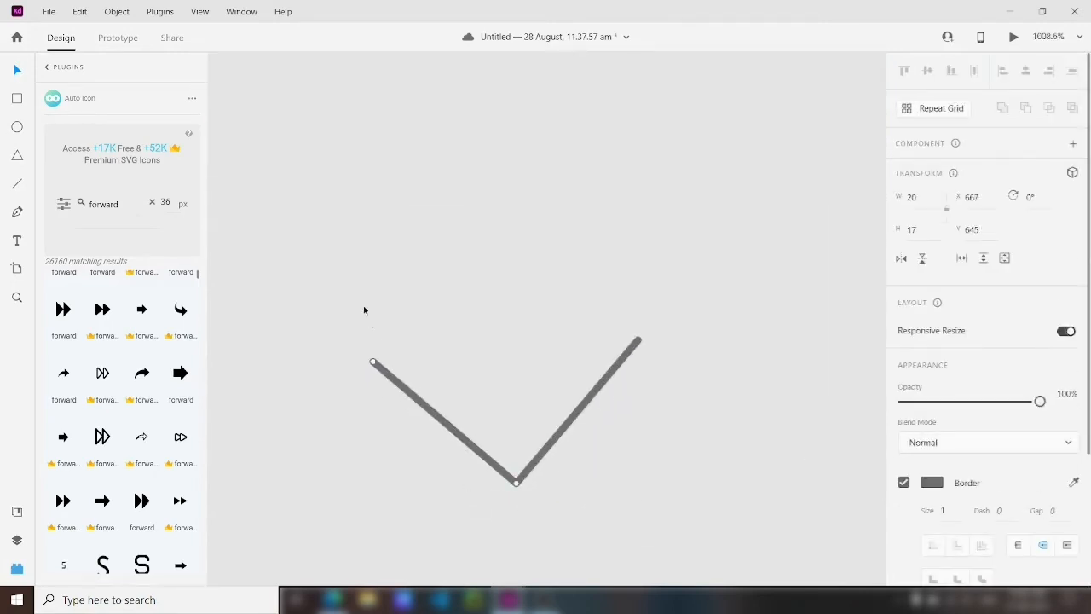
Group the two chevron lines and change the group's border colour to white.
drag(363, 306, 663, 488)
key(ctrl+g)
scroll(999, 462, down, 3)
click(936, 424)
drag(790, 382, 755, 346)
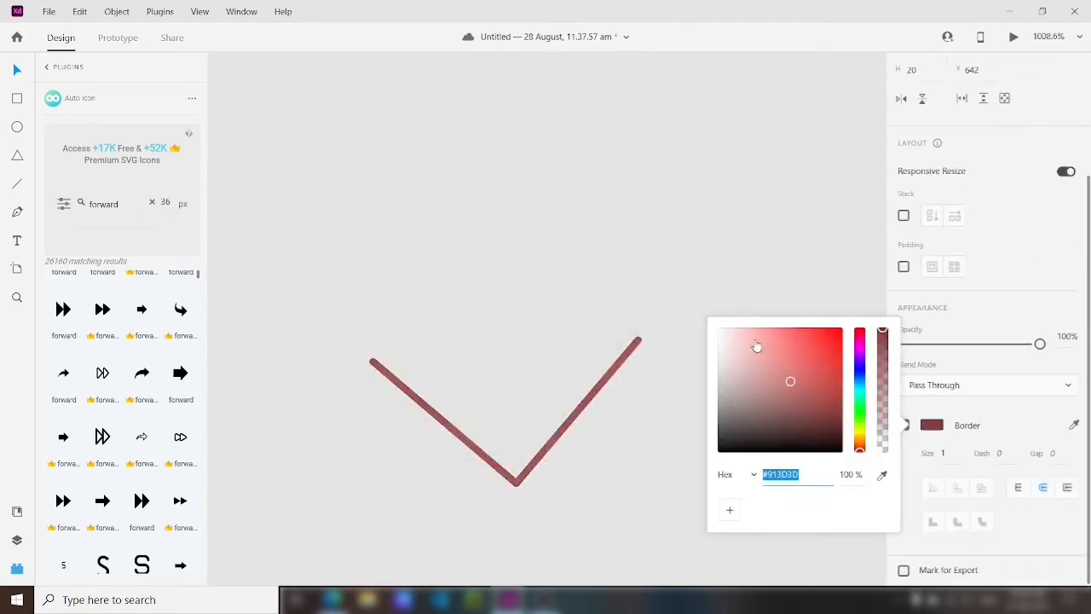
click(756, 346)
click(701, 287)
Move the white chevron onto the right corner square and rotate it to point right.
scroll(728, 315, down, 10)
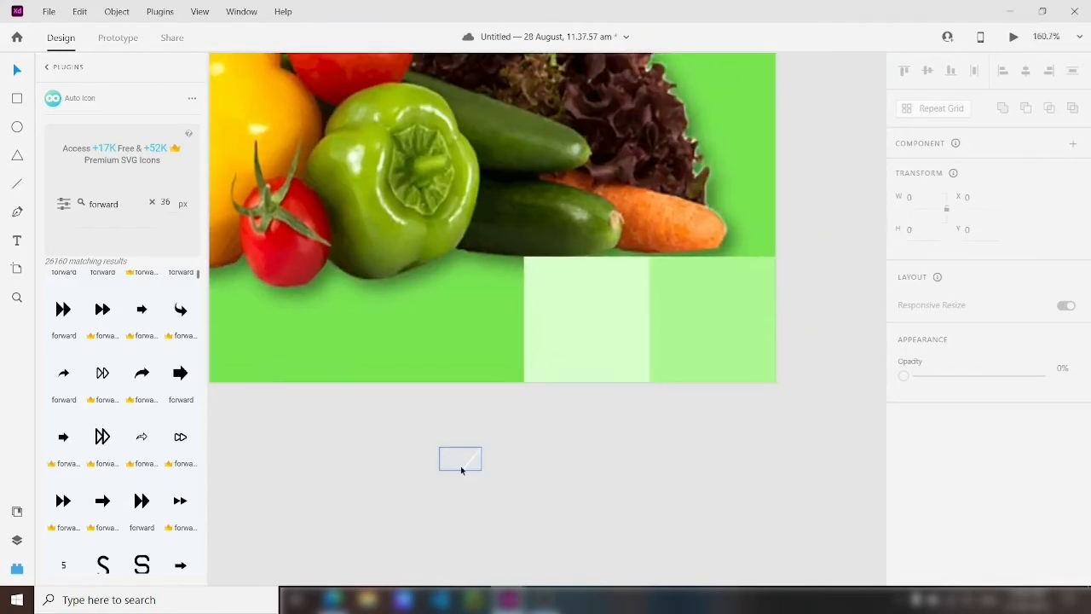
drag(461, 470, 727, 334)
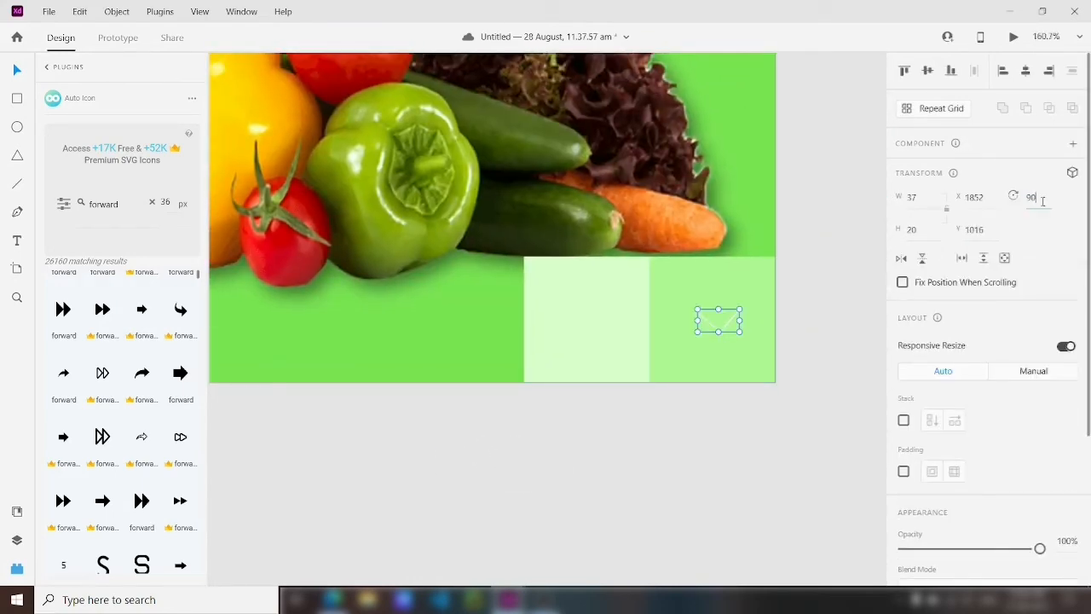
mouse_move(703, 341)
mouse_down()
mouse_move(587, 341)
mouse_move(718, 333)
mouse_up()
Place a left-pointing copy of the chevron on the left corner square and colour its border the background green.
scroll(1023, 409, down, 3)
scroll(1031, 316, down, 3)
click(935, 421)
drag(768, 358, 691, 307)
click(597, 533)
Set the left arrow's border size to 2 and thicken the right arrow's border to match.
scroll(597, 533, down, 4)
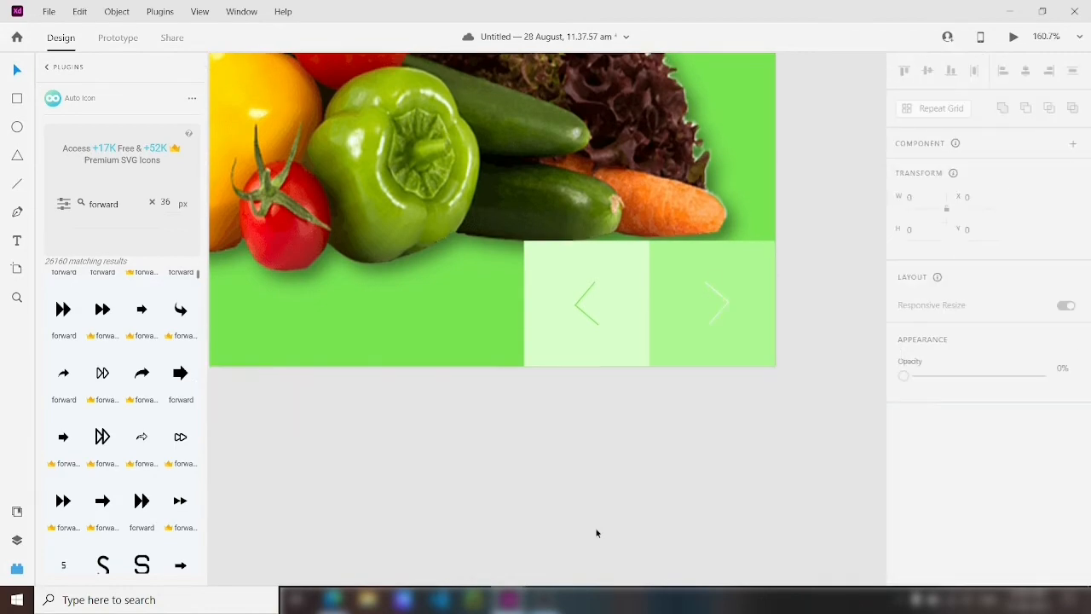
scroll(618, 543, up, 5)
click(559, 363)
scroll(950, 409, down, 3)
click(946, 453)
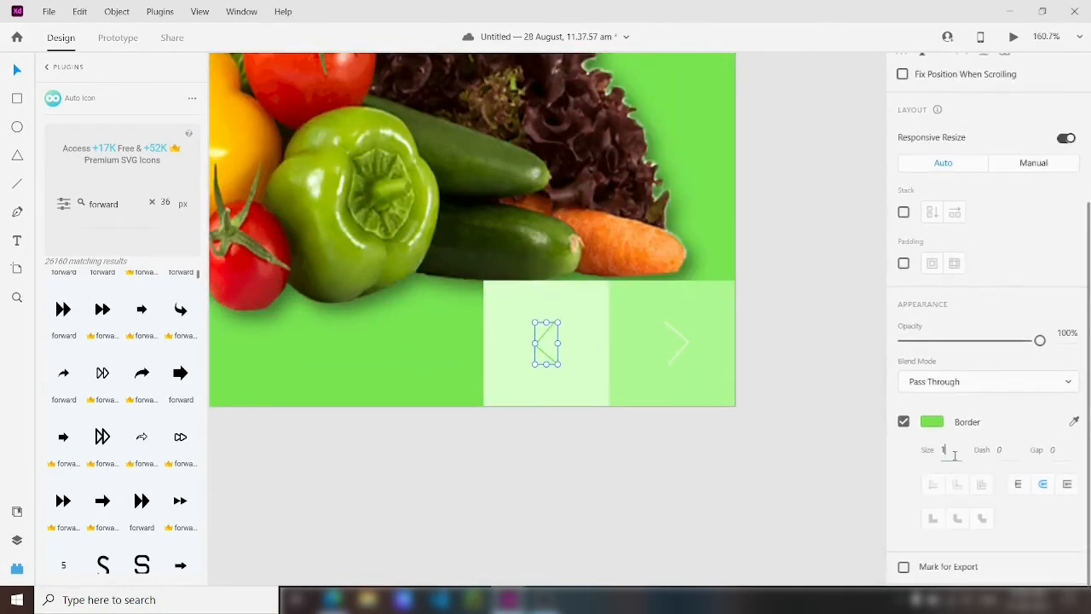
text(2)
click(774, 468)
click(678, 345)
scroll(818, 435, down, 1)
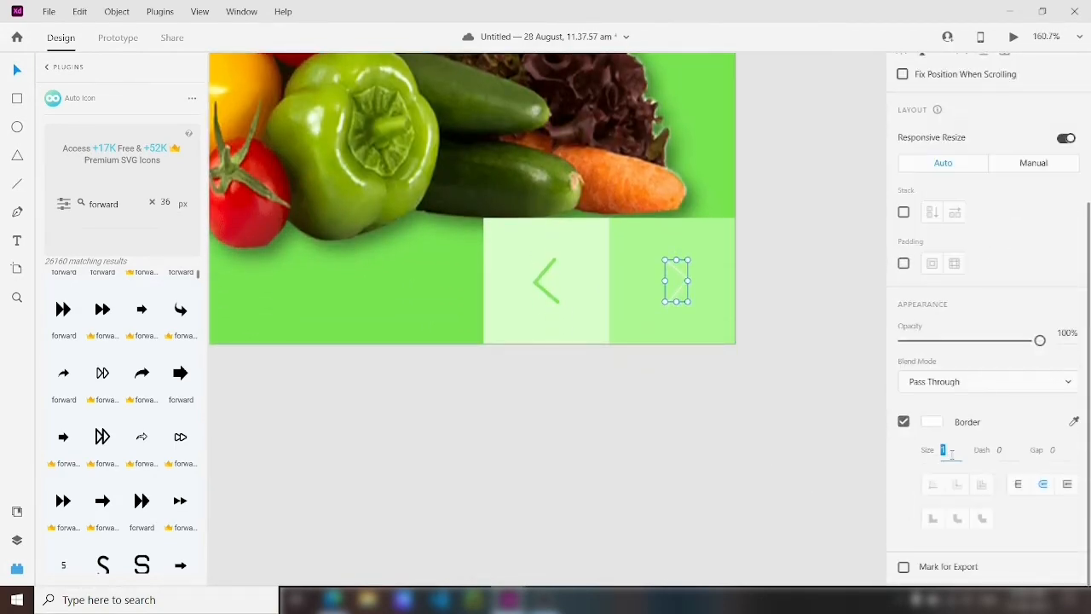
click(823, 451)
key(ctrl+0)
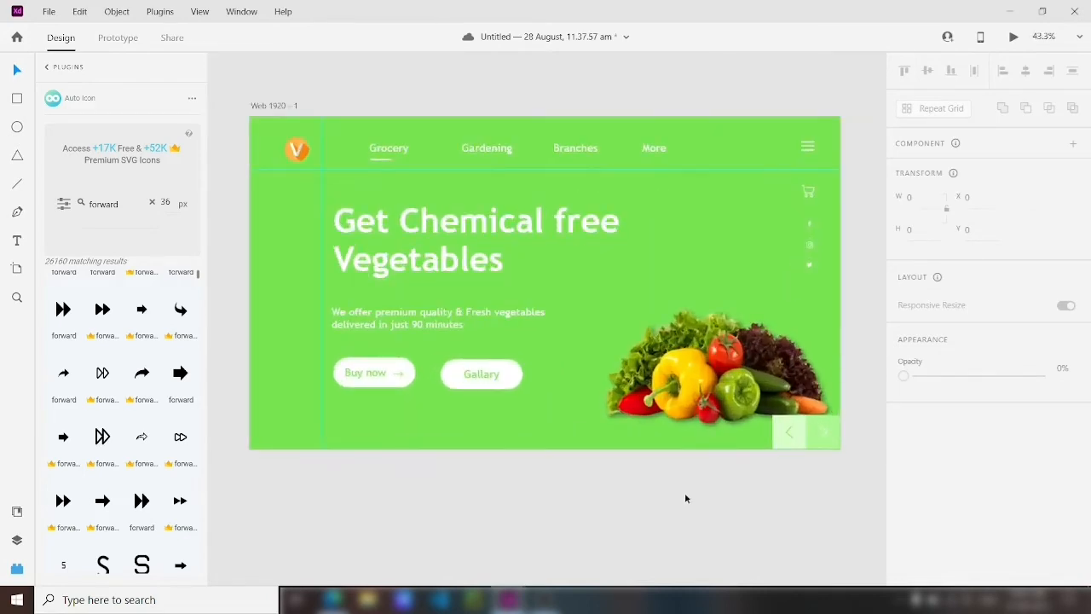
Add a drop shadow with a blur of 10 to the white backgrounds of the Buy now and Gallary buttons.
scroll(686, 495, up, 1)
click(398, 412)
shift+click(498, 413)
scroll(921, 460, down, 3)
click(904, 490)
click(949, 521)
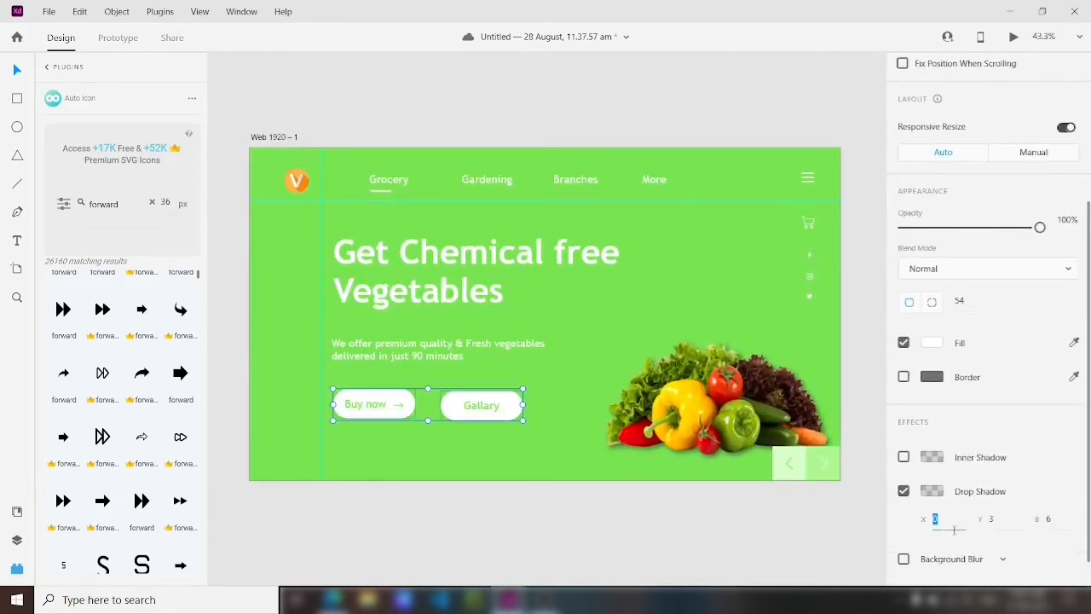
click(1048, 519)
text(10)
click(726, 490)
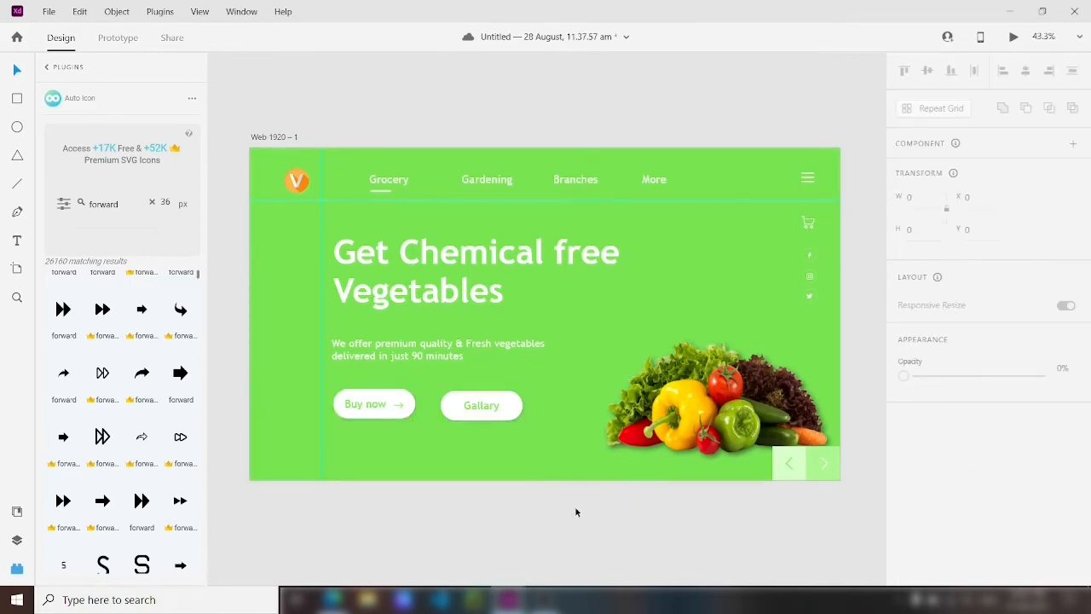
Remove the horizontal and vertical guides from the artboard.
drag(575, 200, 565, 142)
drag(322, 287, 232, 289)
click(537, 523)
mouse_move(535, 524)
mouse_down()
mouse_move(554, 523)
mouse_move(518, 520)
mouse_move(532, 525)
mouse_up()
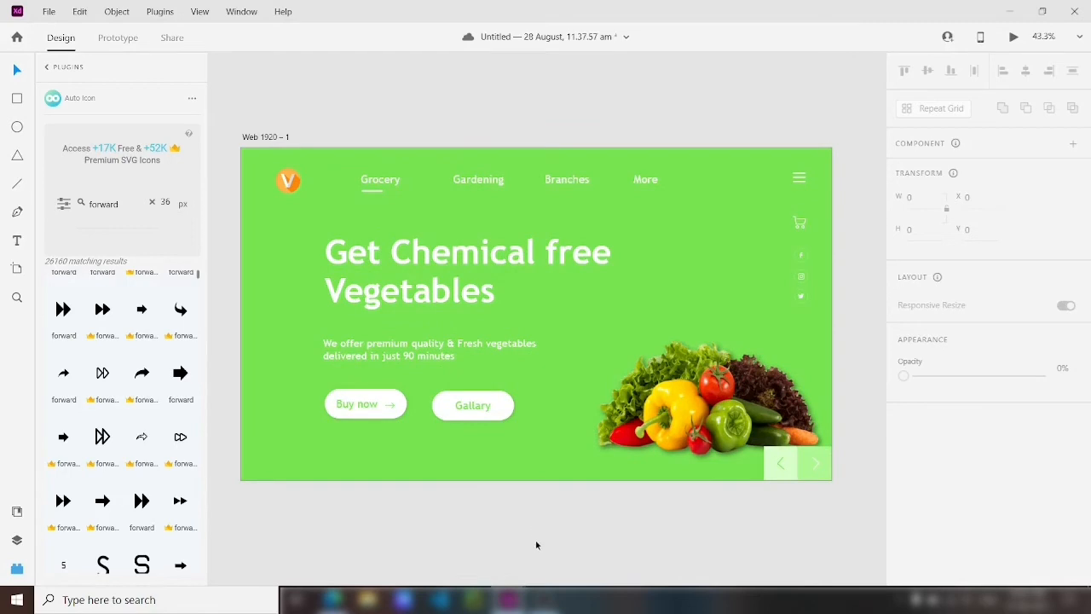
Paste the share and question-mark icons and place them stacked near the artboard's bottom-left corner.
key(ctrl+v)
scroll(552, 333, up, 3)
drag(537, 319, 383, 359)
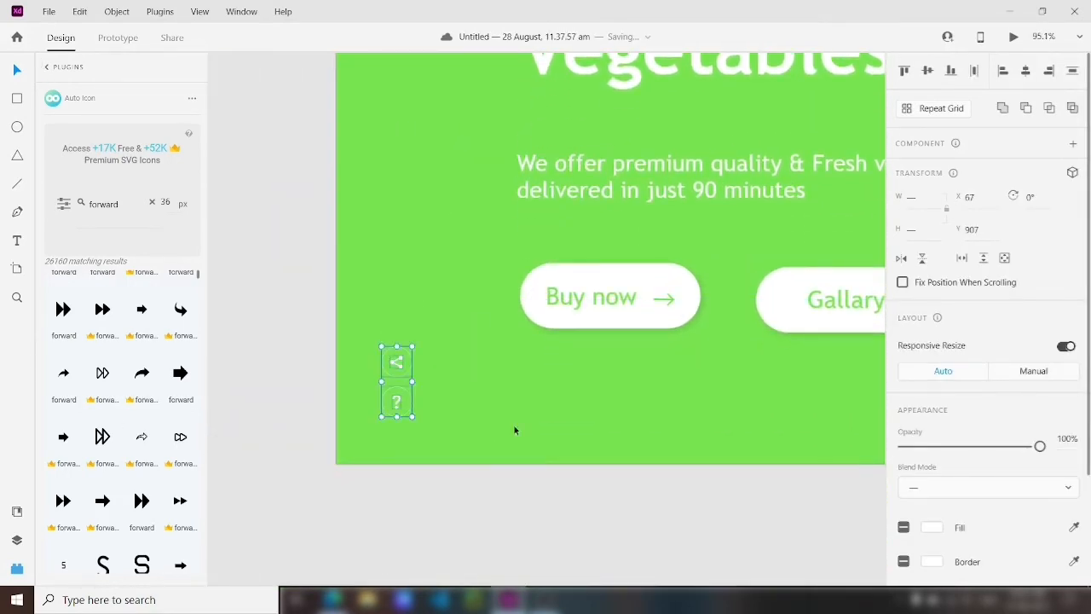
scroll(623, 533, down, 3)
drag(631, 512, 378, 526)
click(394, 528)
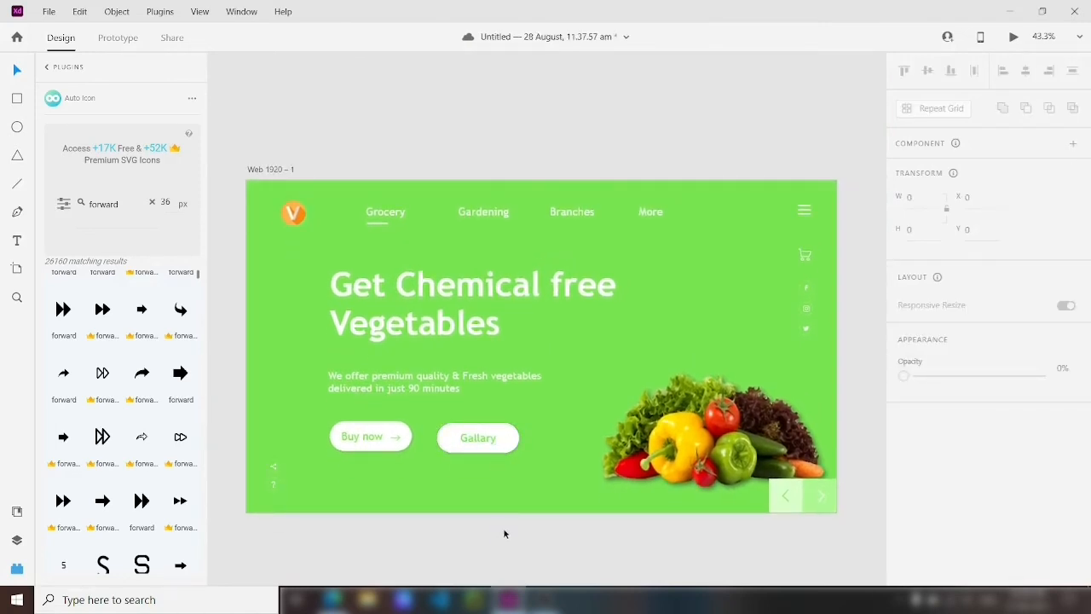
Duplicate the artboard to the right of the original and change the copy's background fill to light pink.
scroll(504, 533, down, 2)
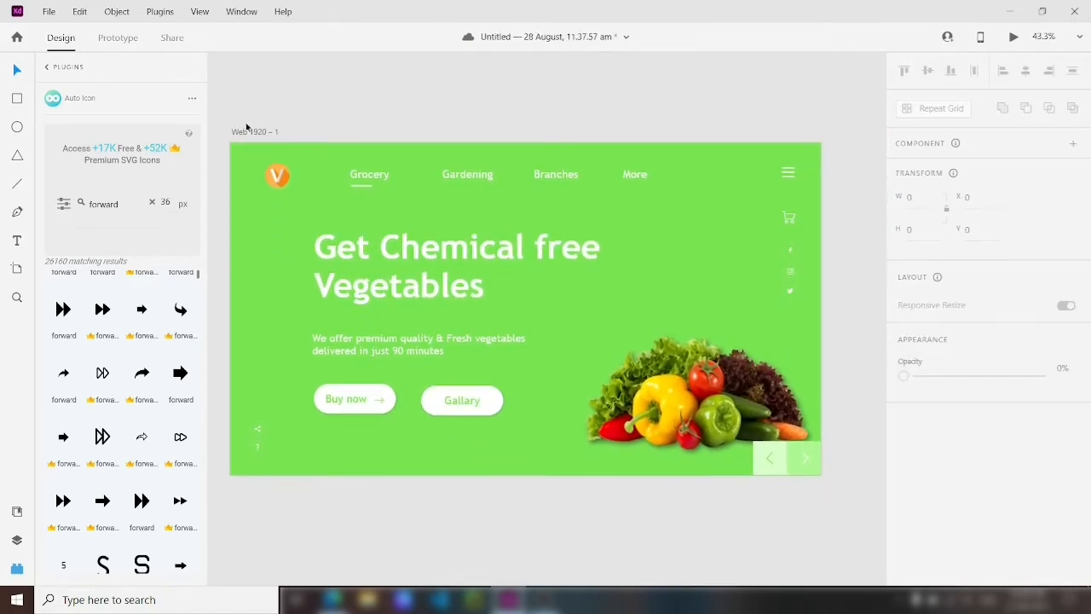
drag(249, 128, 807, 137)
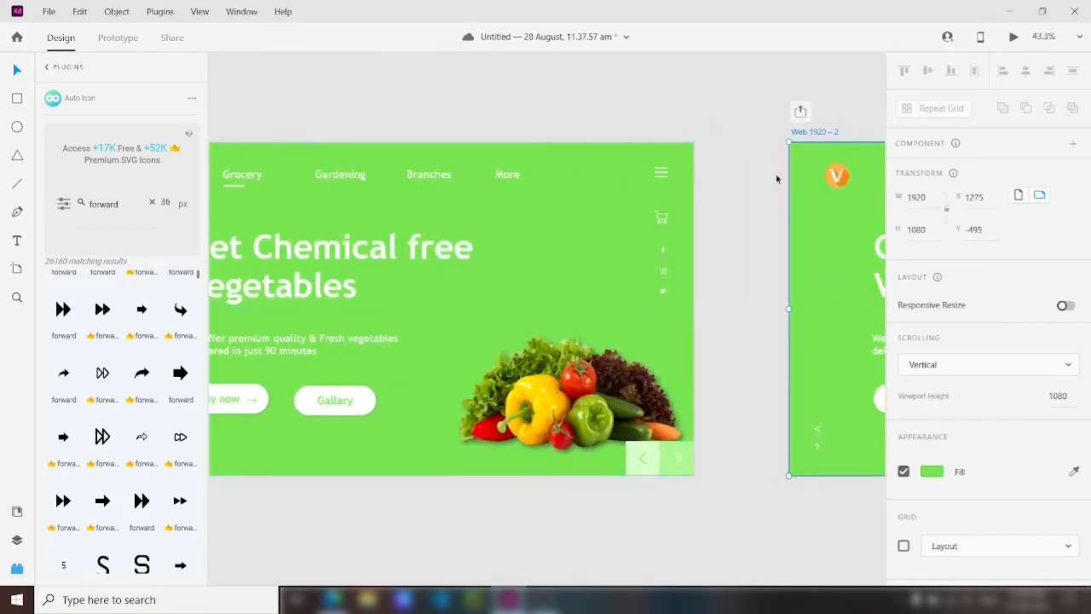
drag(751, 189, 230, 187)
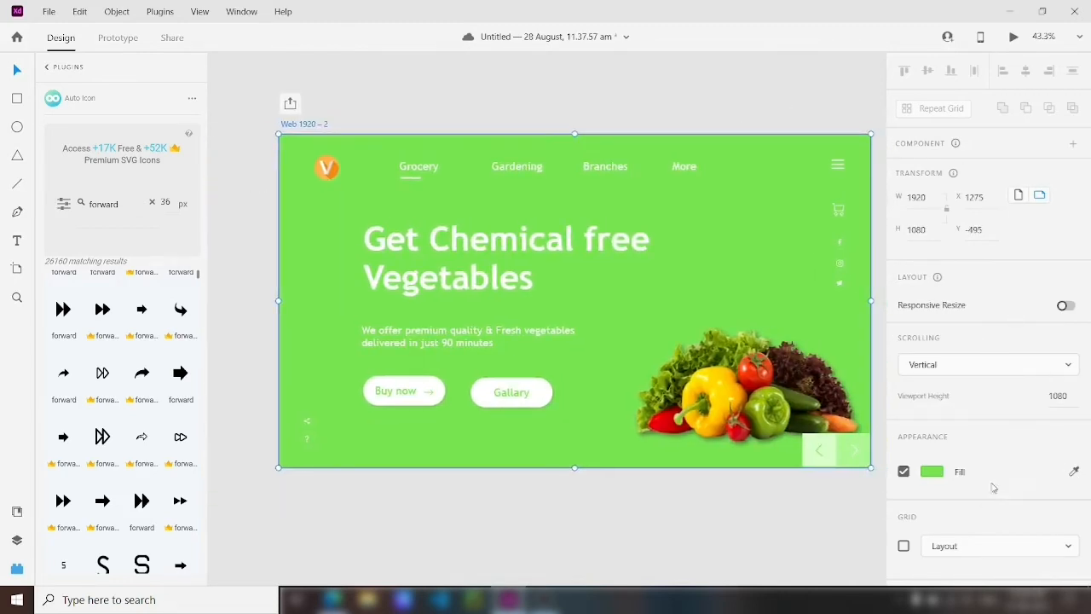
click(932, 470)
click(861, 396)
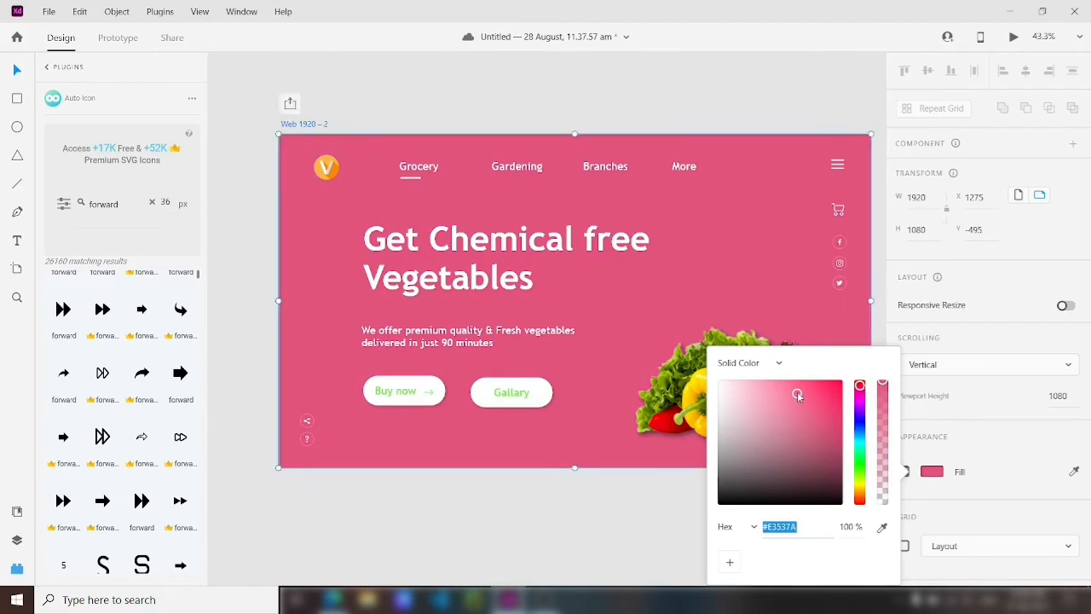
drag(797, 392, 769, 374)
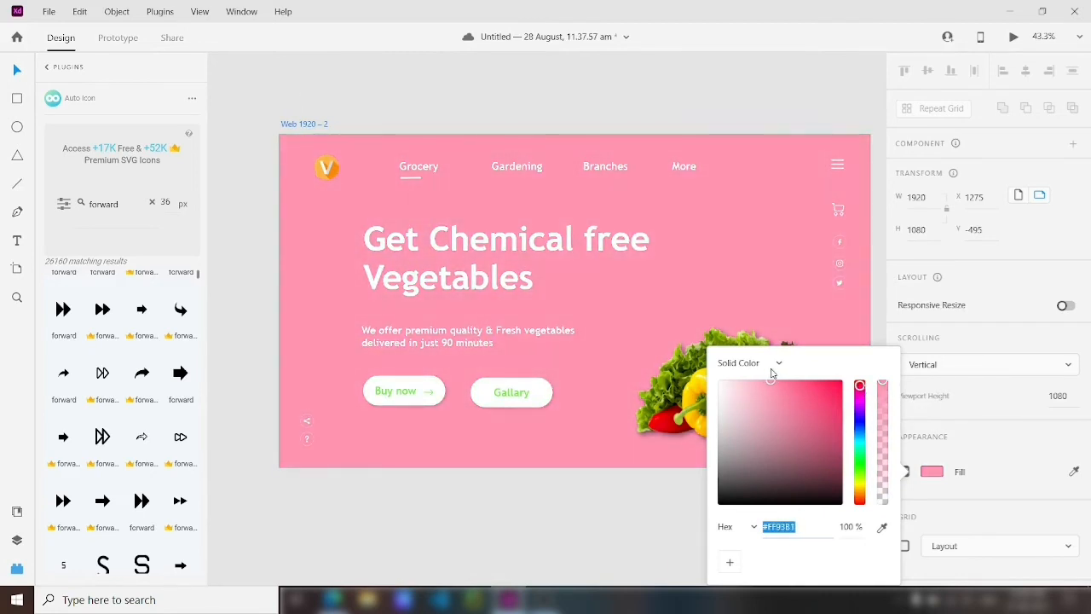
Recolour the Buy now text, its arrow and the Gallary text with the pink sampled from the background.
click(406, 393)
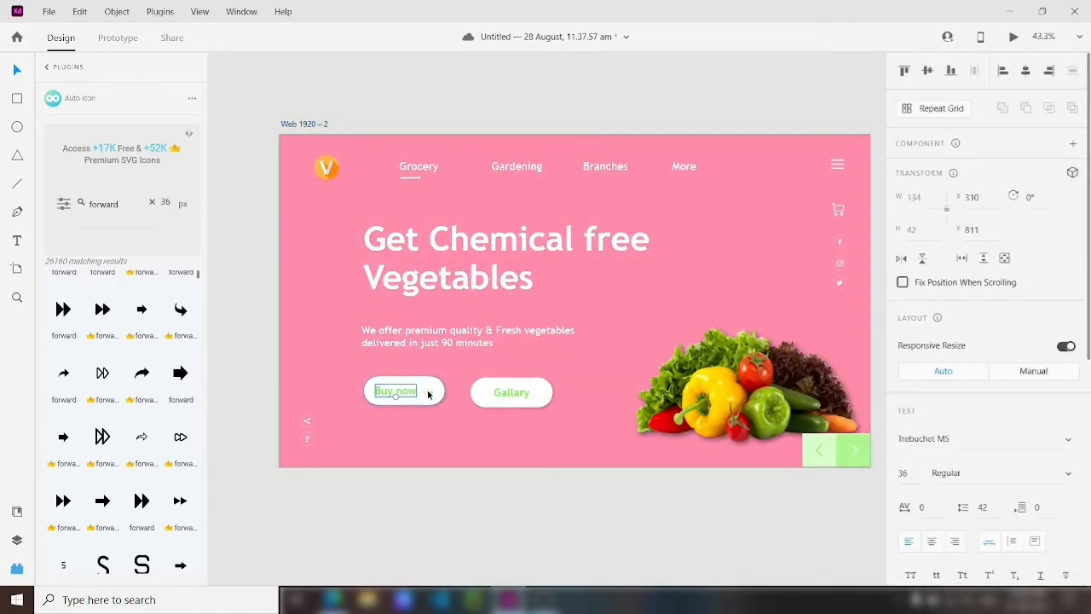
shift+click(428, 392)
shift+click(503, 393)
click(1075, 491)
click(644, 327)
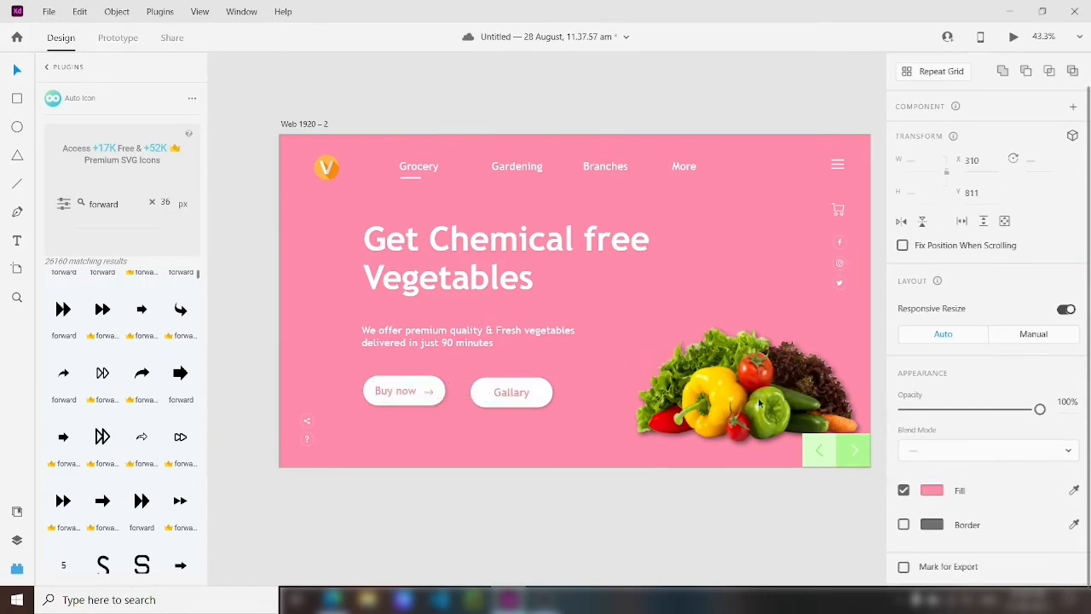
Fill the left corner navigation square with a paler tint of the sampled background pink.
click(819, 450)
click(714, 445)
click(934, 523)
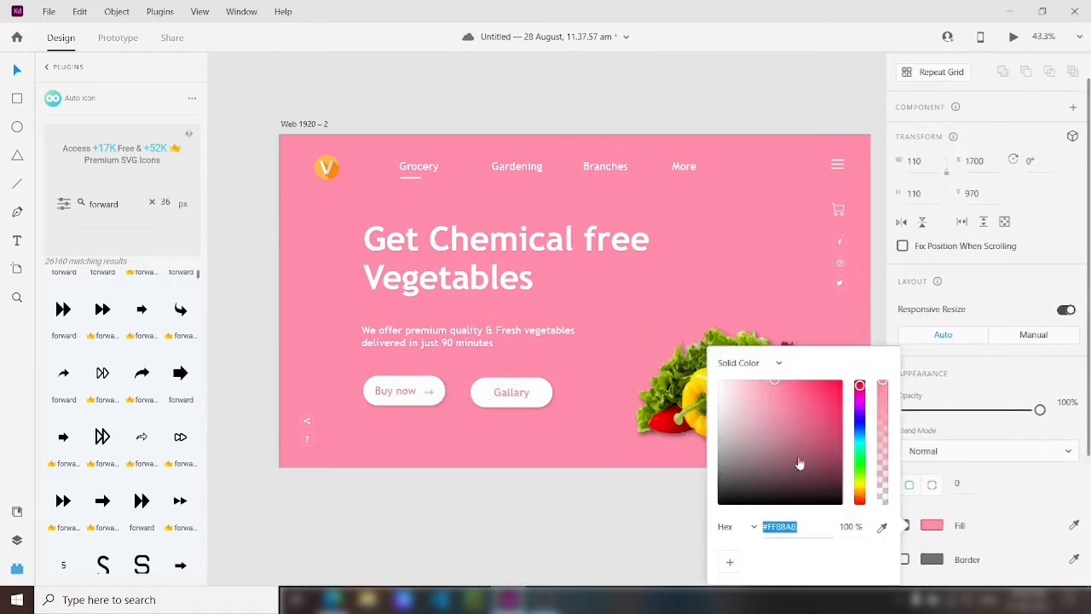
click(743, 380)
click(867, 492)
Fill the right corner navigation square and recolour the left arrow's border with the pink sampled from the background.
click(854, 450)
click(1074, 561)
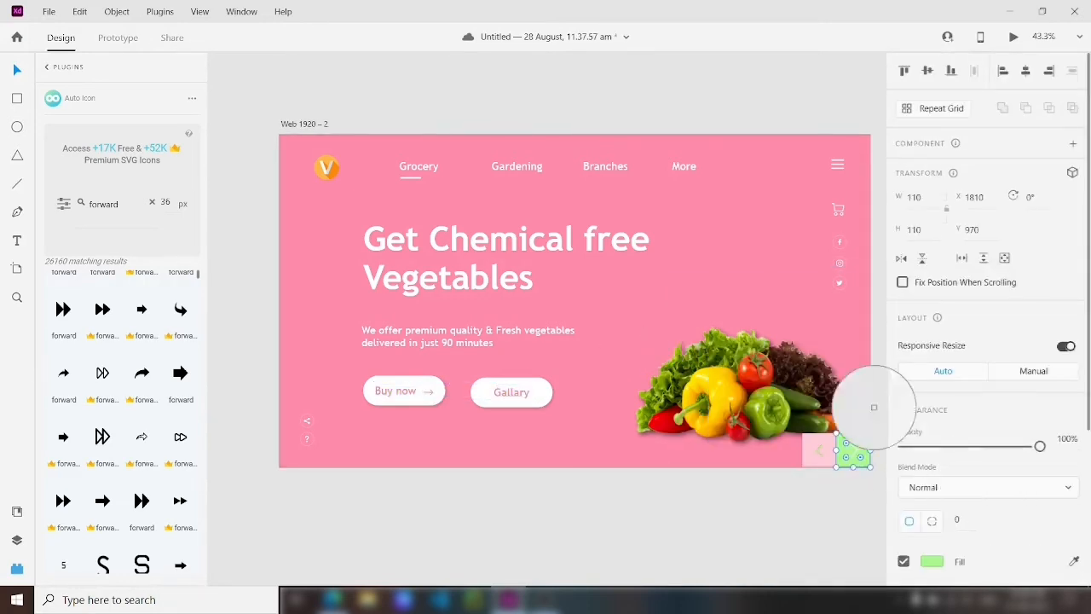
click(853, 333)
click(819, 454)
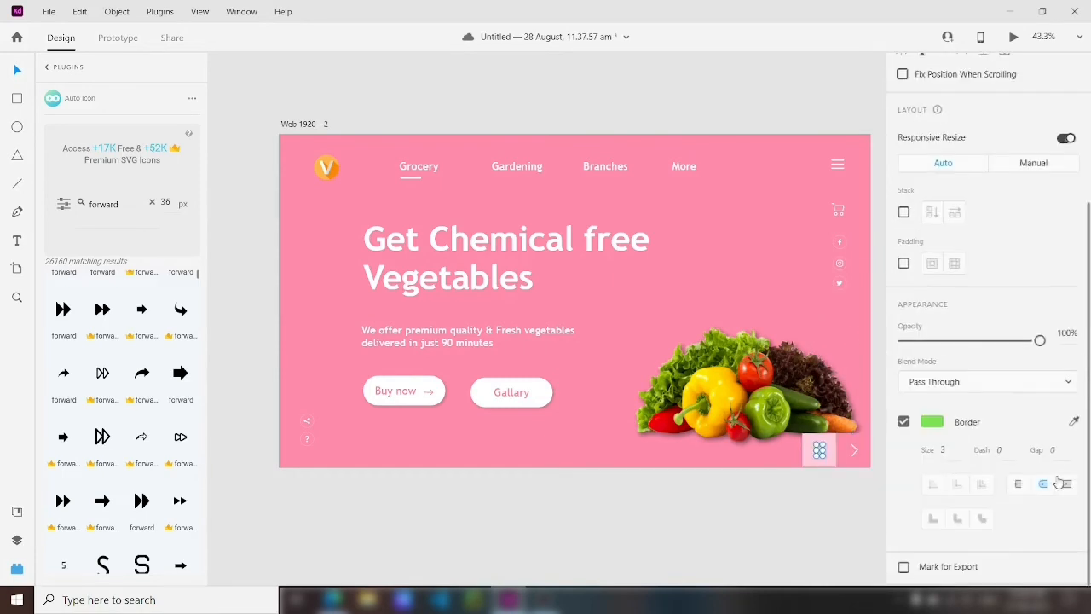
click(414, 470)
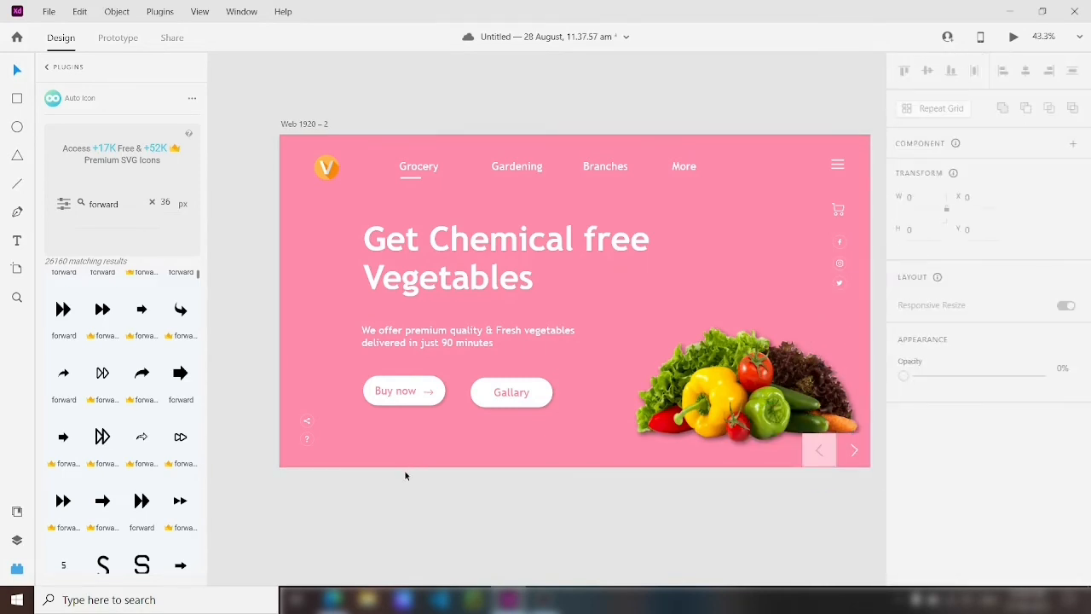
Replace the pink artboard's headline with "Get" on the first line and "Professional Gardening" on the second.
double_click(434, 282)
text(P)
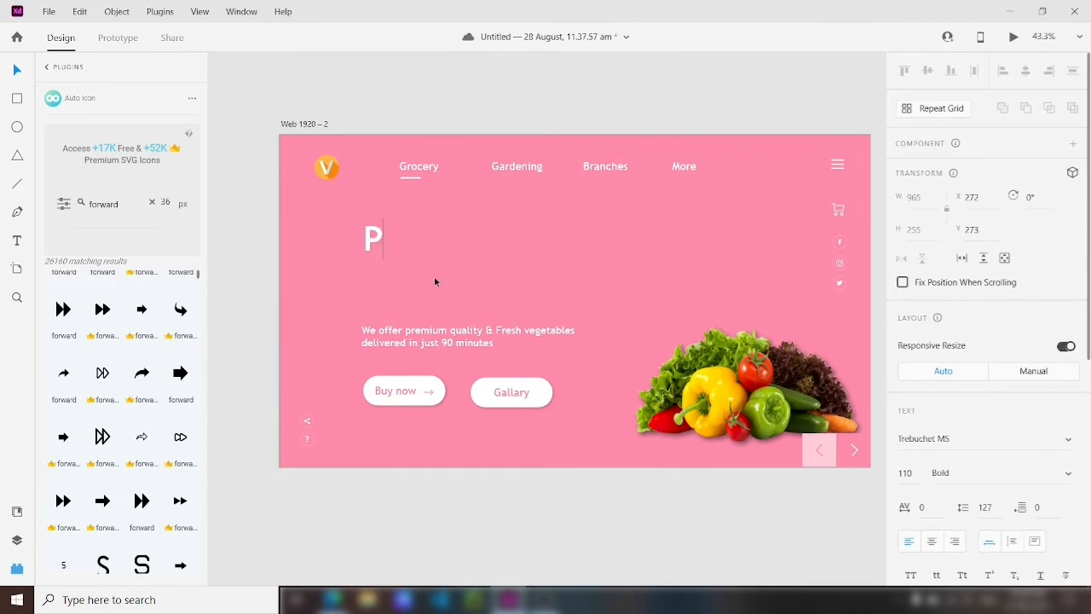
text(rofessional)
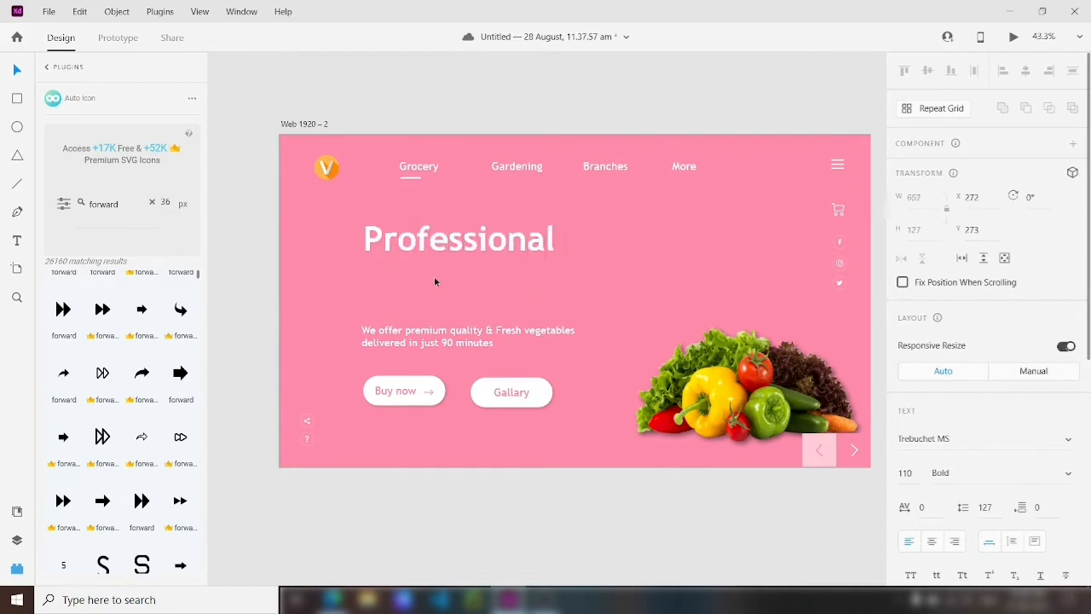
text( Gardenin)
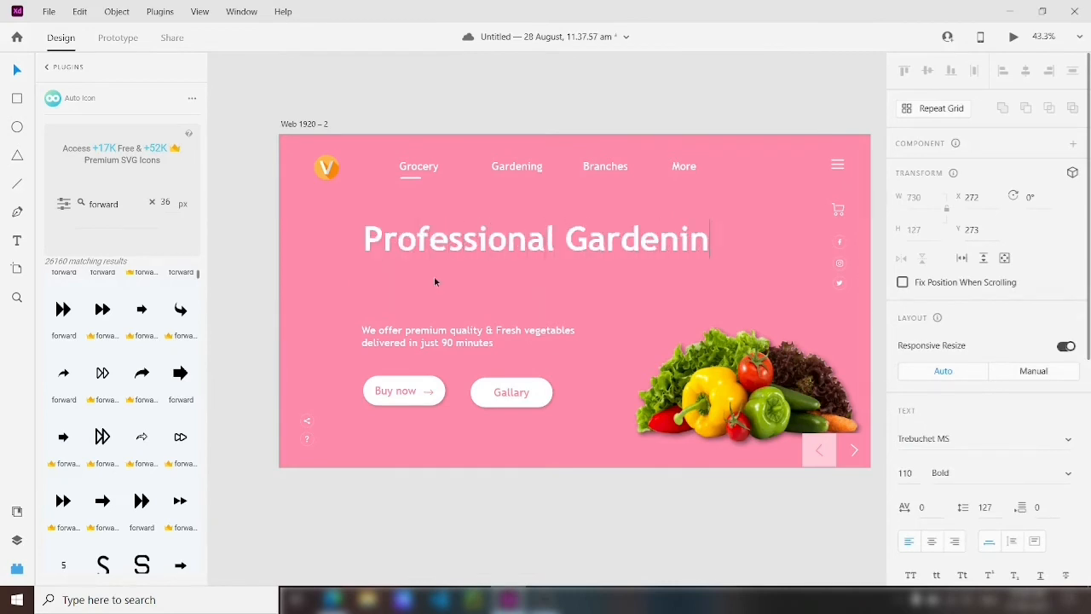
text(g)
click(367, 242)
text(Get)
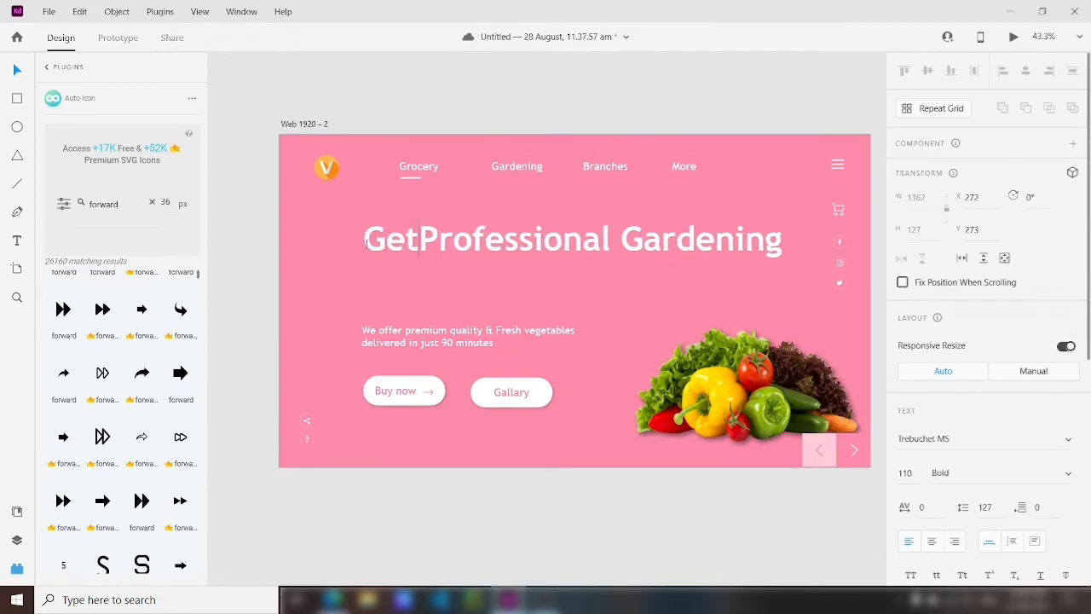
key(Return)
key(Escape)
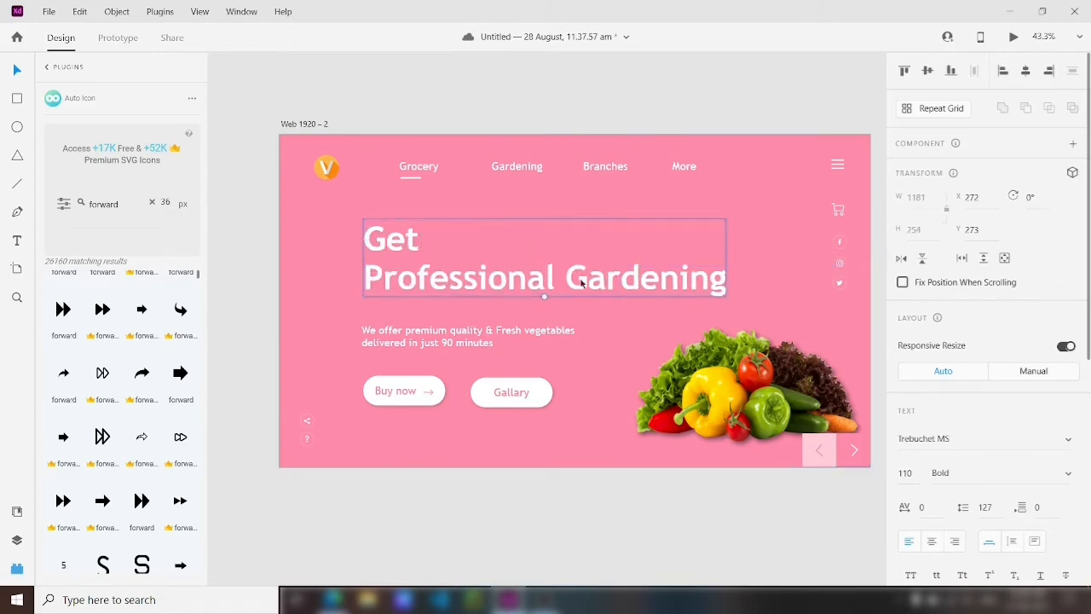
Rebreak the headline after "Professional" and add "Tips" so it reads "Get Professional / Gardening Tips".
double_click(498, 281)
click(371, 274)
key(BackSpace)
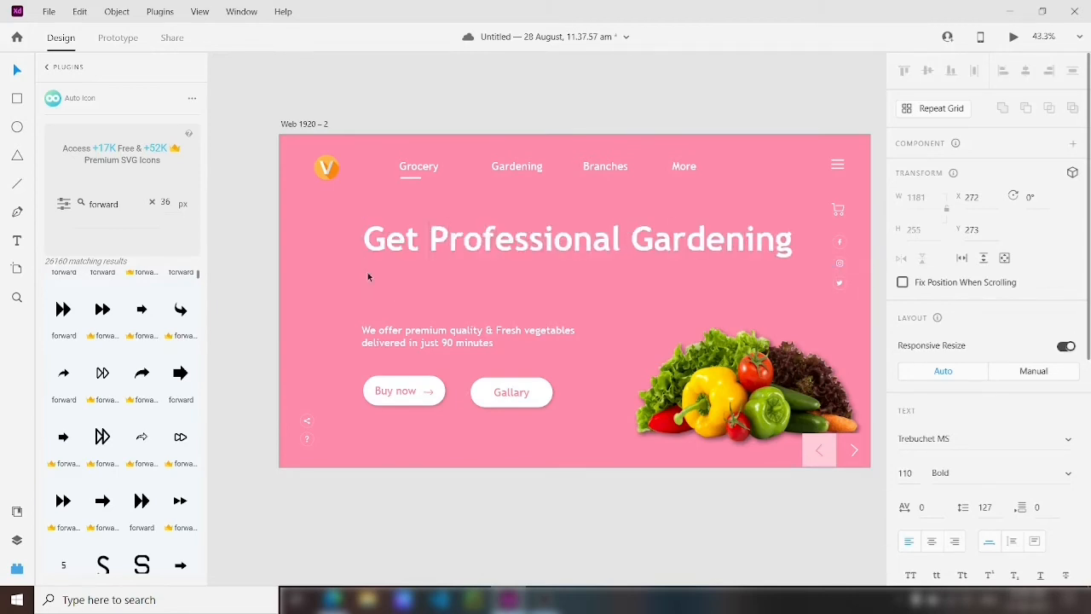
key(ctrl+Right)
key(Return)
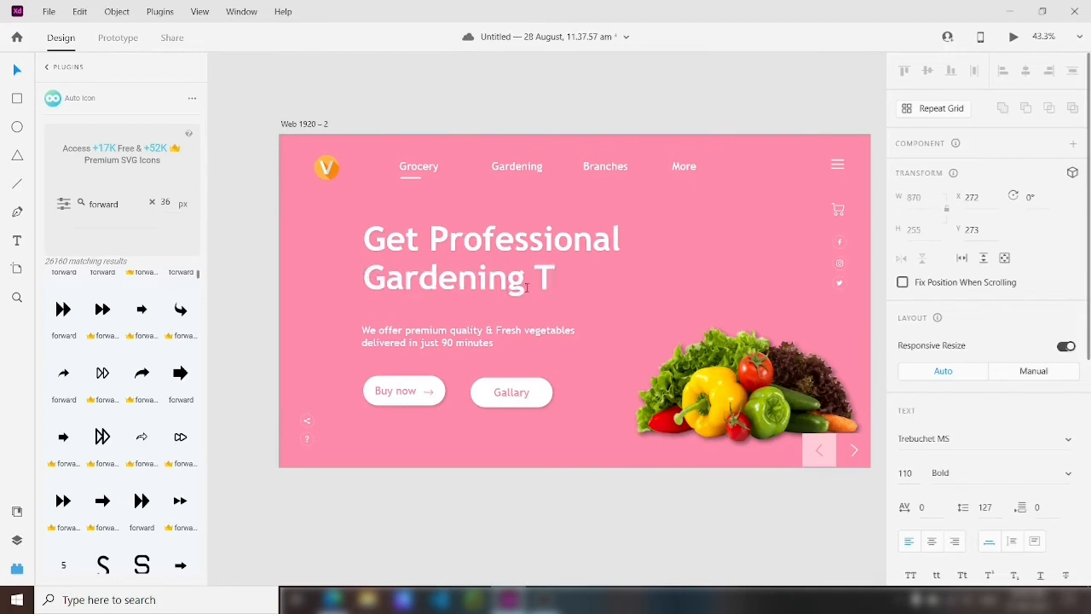
Replace the description below the headline with "Get help for your project, share your friends & Show off your Before and After".
double_click(530, 336)
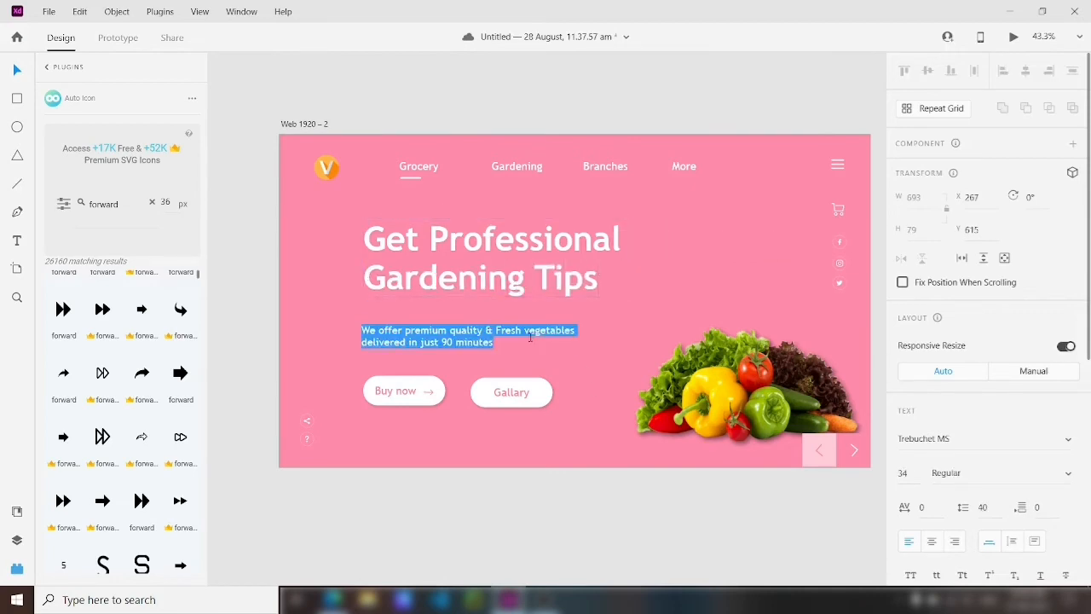
text(Get help for your project, share your friends & Show off your Before and After)
Change the Buy now label to "Visit" and shift it closer to the arrow inside the button.
double_click(417, 391)
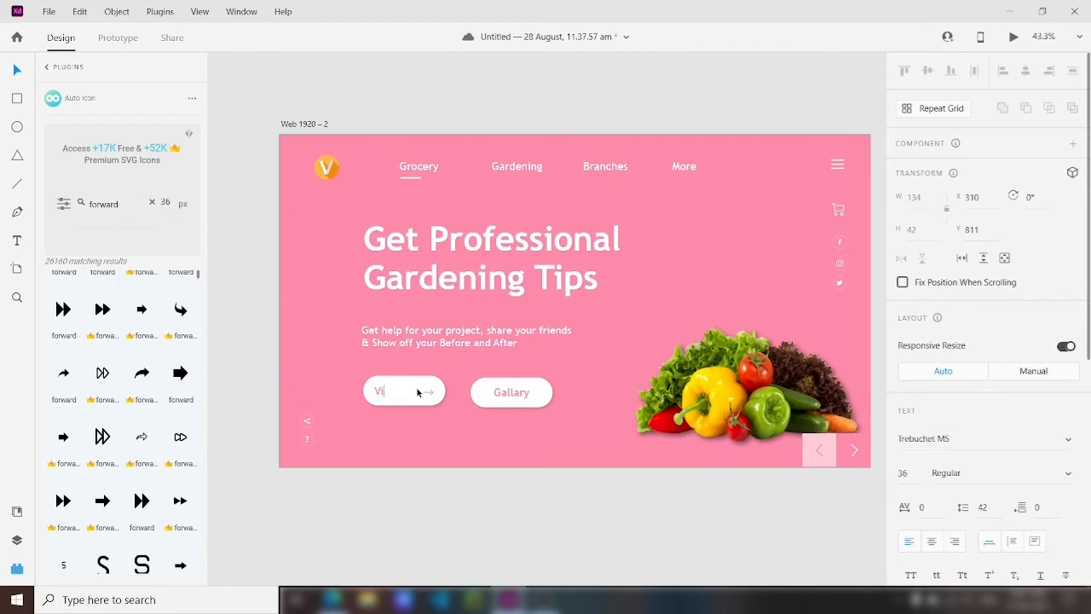
text(Visit)
key(Escape)
drag(383, 389, 402, 394)
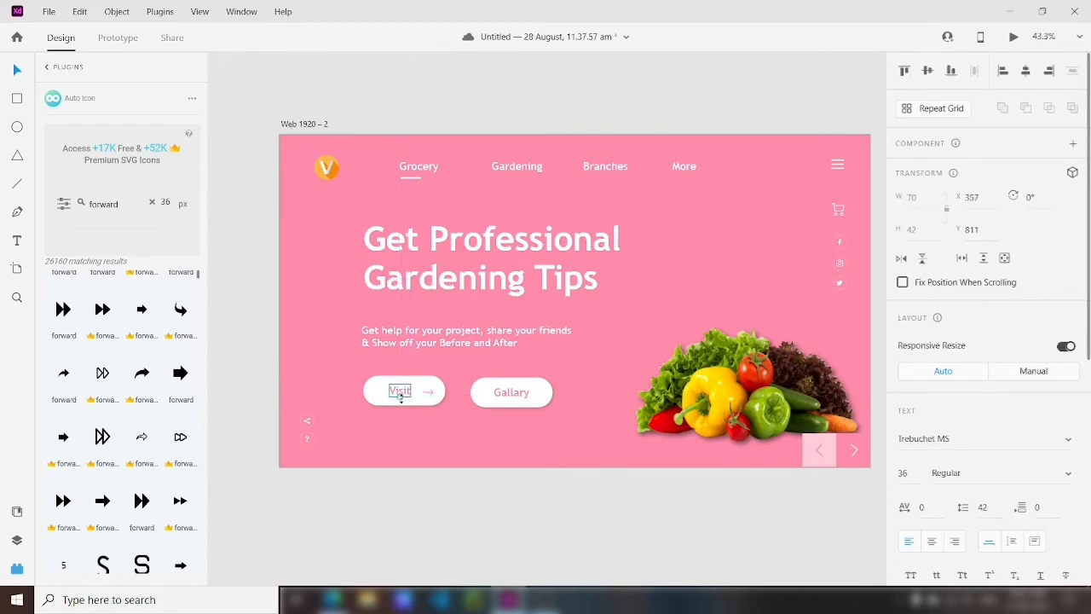
Place a copy of the white menu underline beneath Gardening and hide the underline beneath Grocery.
click(411, 178)
scroll(441, 231, down, 1)
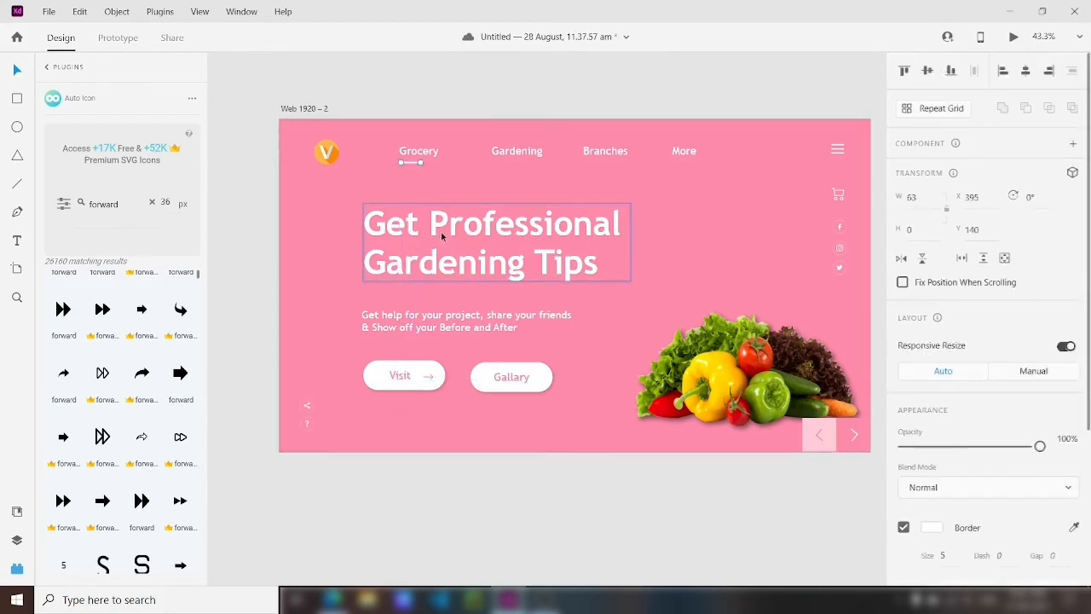
scroll(463, 314, up, 2)
scroll(464, 313, down, 2)
drag(216, 503, 641, 508)
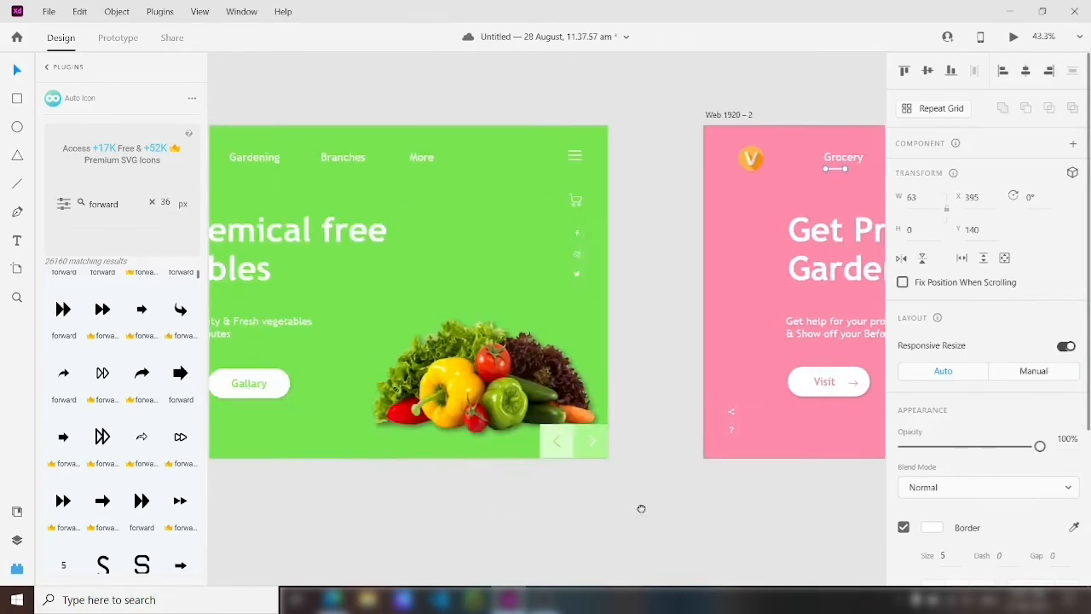
scroll(641, 508, right, 5)
drag(370, 202, 392, 207)
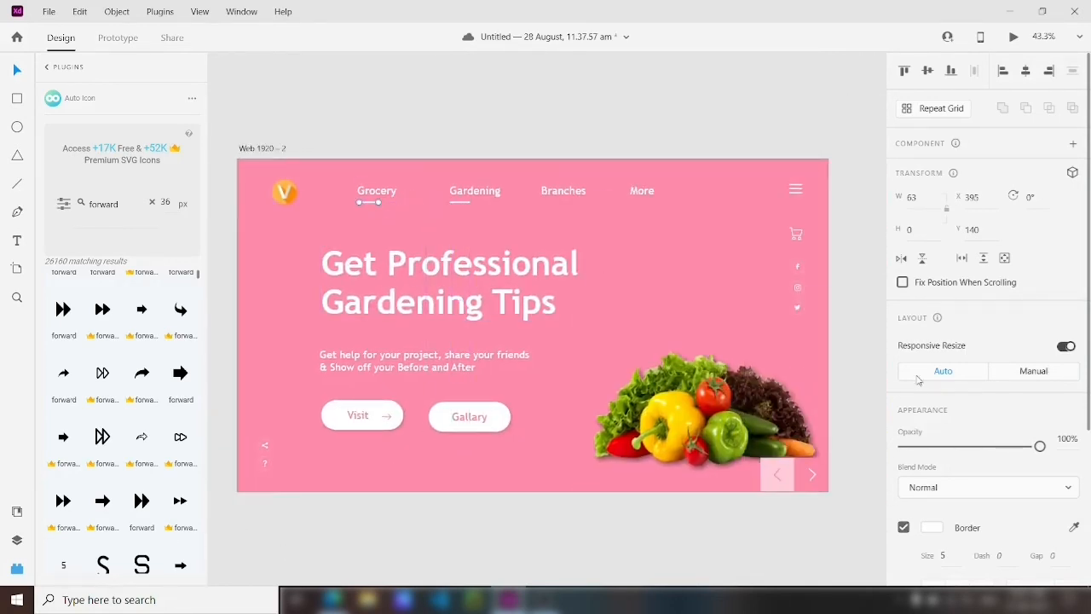
scroll(918, 380, down, 2)
drag(918, 367, 887, 373)
click(613, 516)
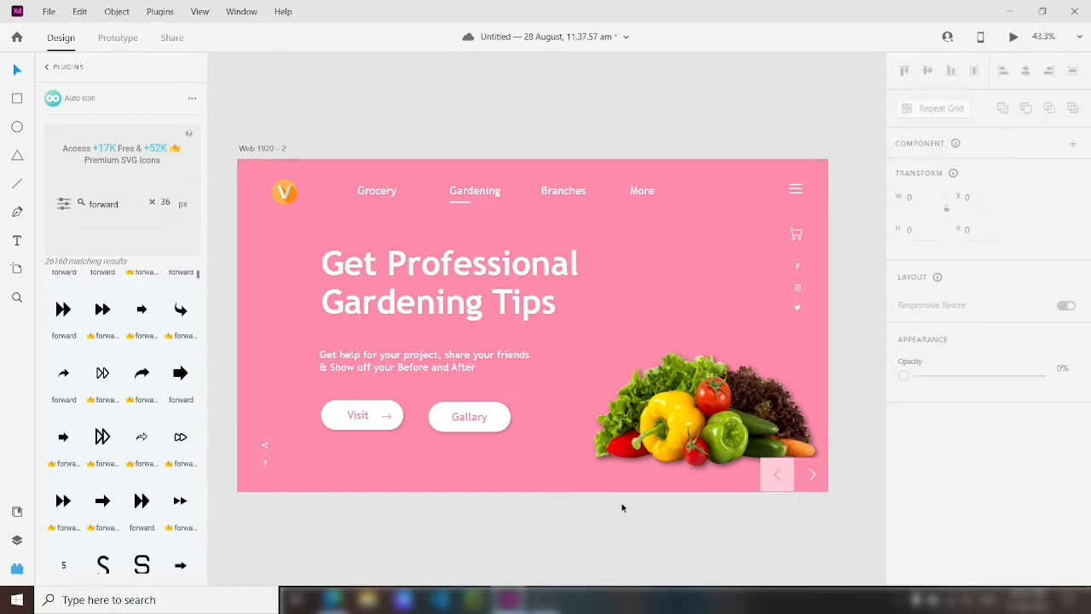
Remove the vegetable image from the pink artboard and import the flower-pot and flower-pot-png-2 images.
key(ctrl+shift+i)
click(241, 134)
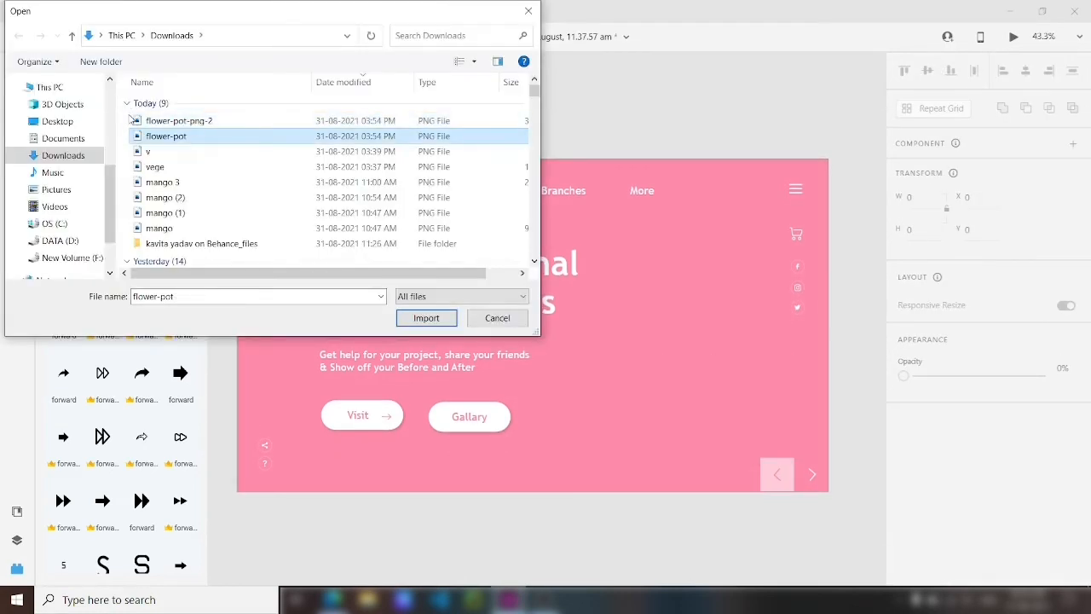
ctrl+click(241, 110)
click(426, 321)
Scale flower-pot to about 548 × 616 and flower-pot-png-2 to about 934 × 934, placing them side by side in the artboard's lower-right area.
drag(762, 232, 682, 526)
scroll(708, 465, down, 6)
click(820, 315)
drag(552, 380, 732, 84)
scroll(719, 170, up, 5)
drag(601, 375, 641, 372)
drag(864, 458, 785, 377)
drag(652, 286, 633, 352)
click(855, 426)
drag(736, 545, 751, 347)
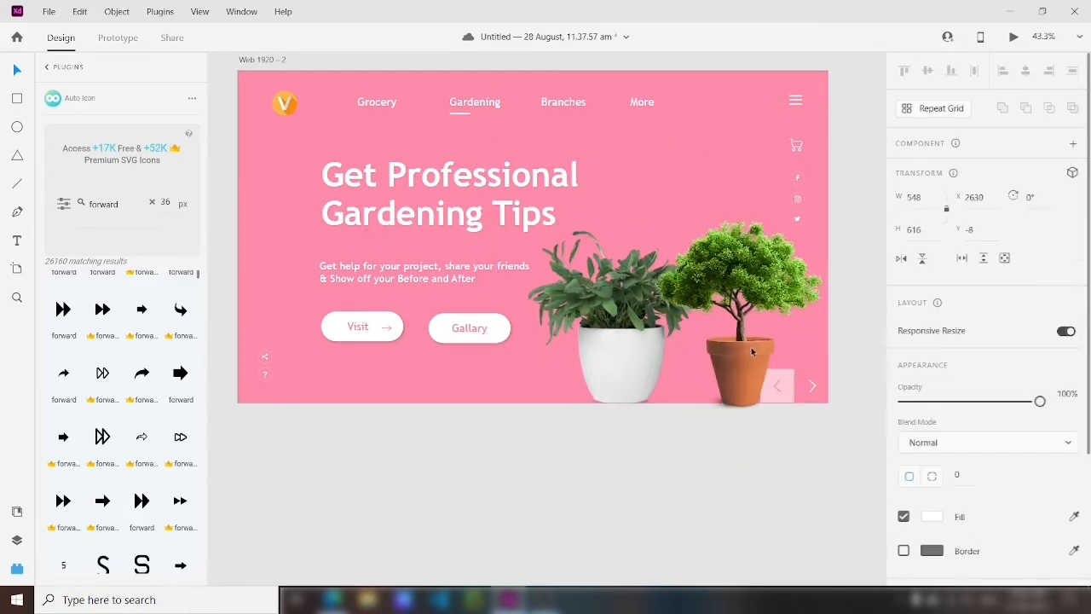
Align the terracotta pot with the artboard's bottom edge and move the white pot closer to it, at about X 832, Y 298.
click(750, 342)
click(16, 540)
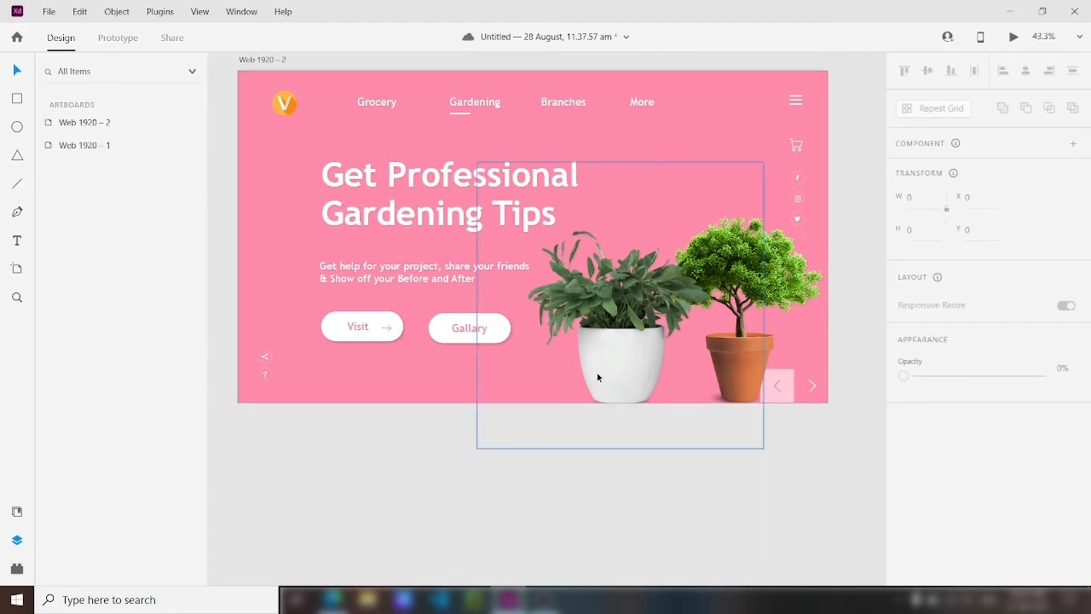
drag(597, 378, 618, 373)
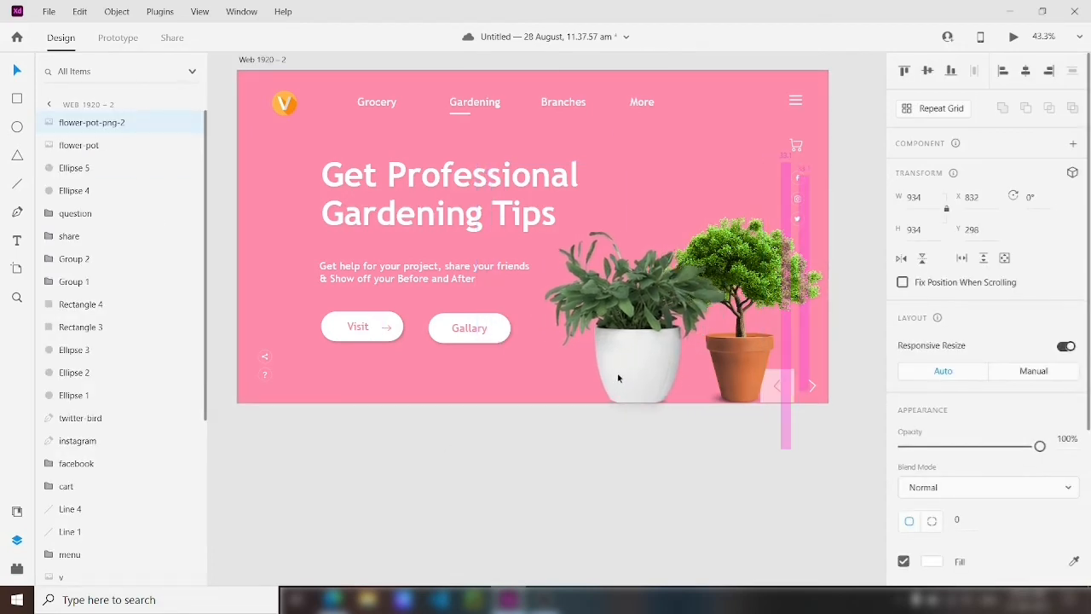
click(551, 495)
scroll(559, 469, up, 1)
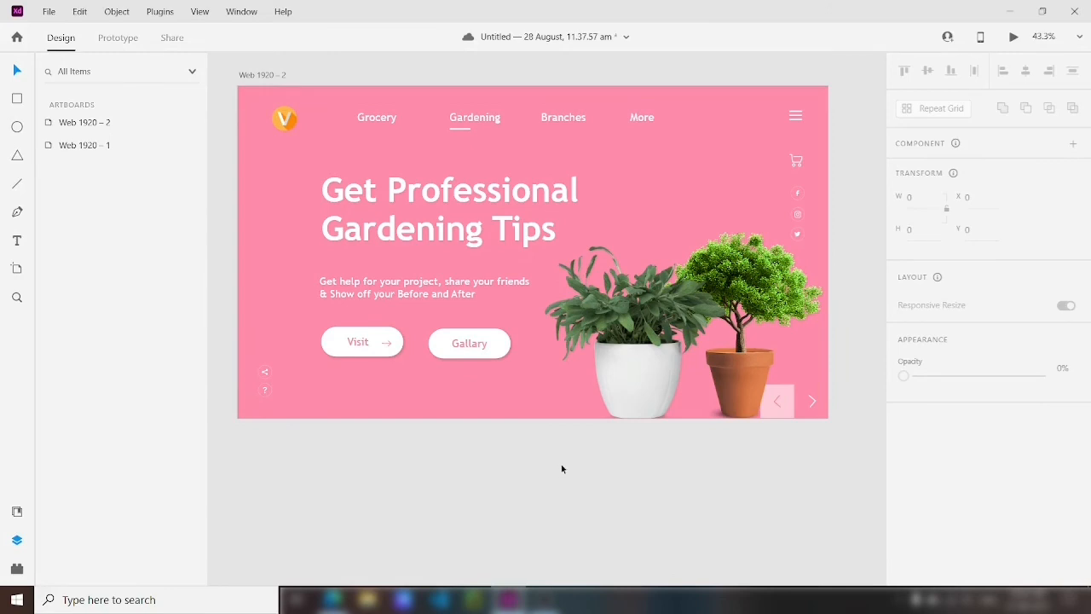
scroll(561, 464, down, 1)
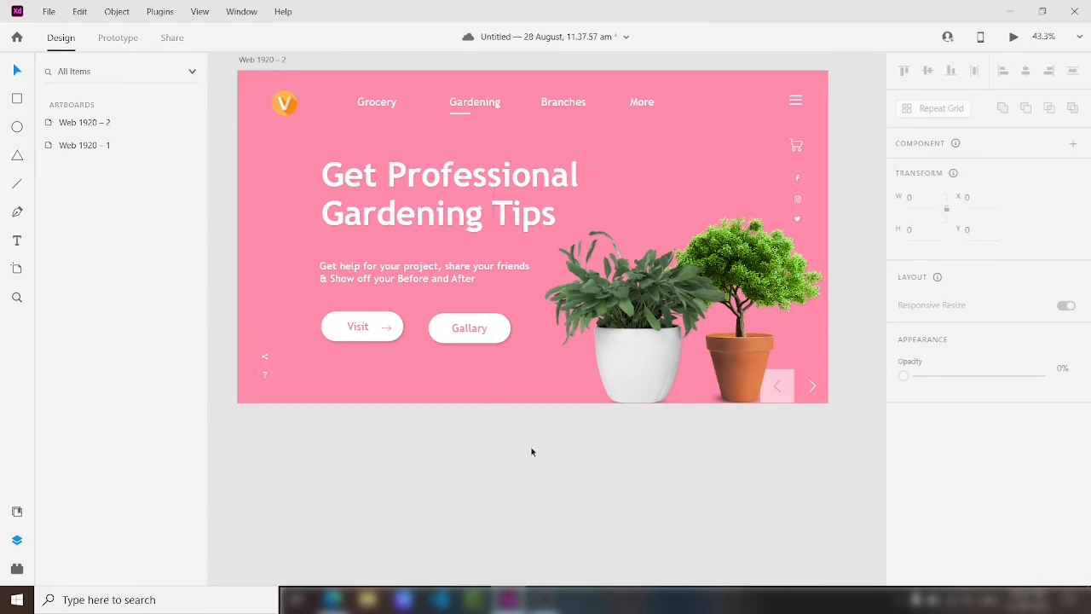
Lock the flower-pot image layer on the pink artboard and unlock it again.
click(779, 407)
scroll(783, 414, up, 4)
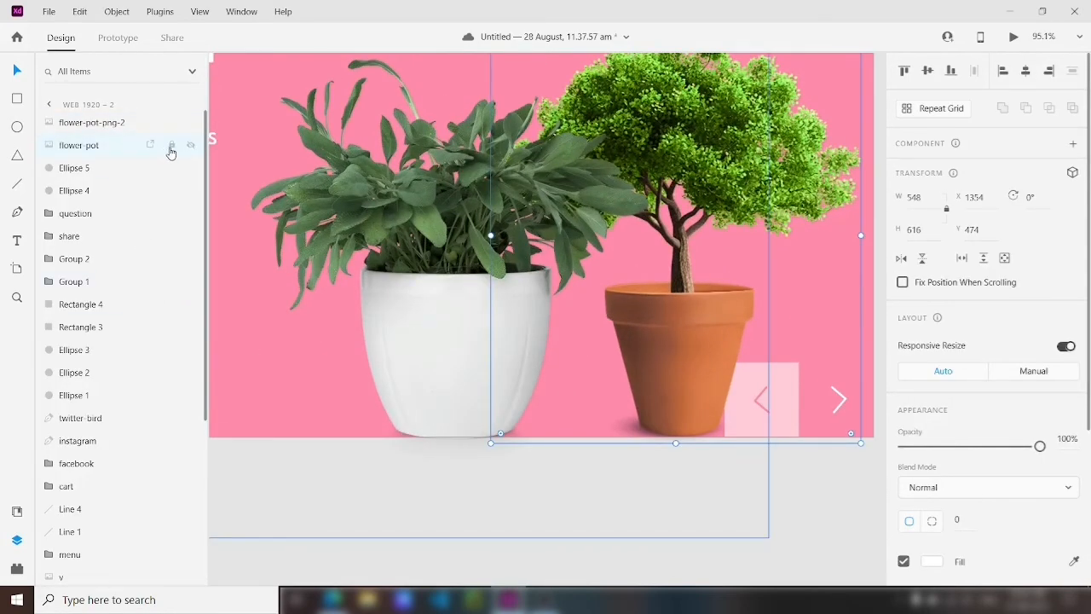
click(171, 146)
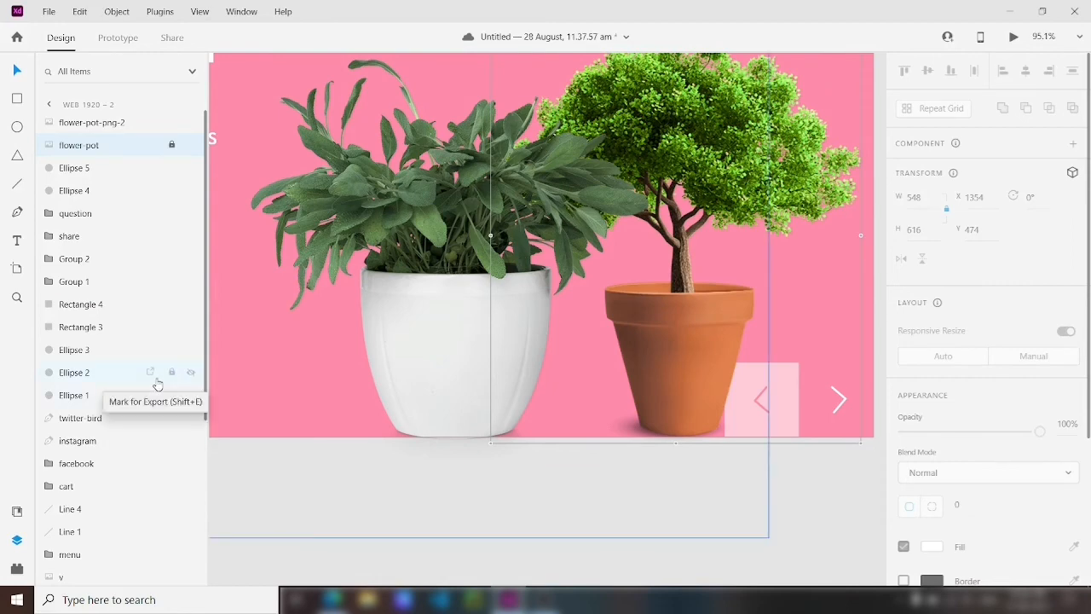
scroll(156, 382, down, 2)
scroll(279, 447, down, 3)
drag(362, 509, 579, 496)
key(ctrl+l)
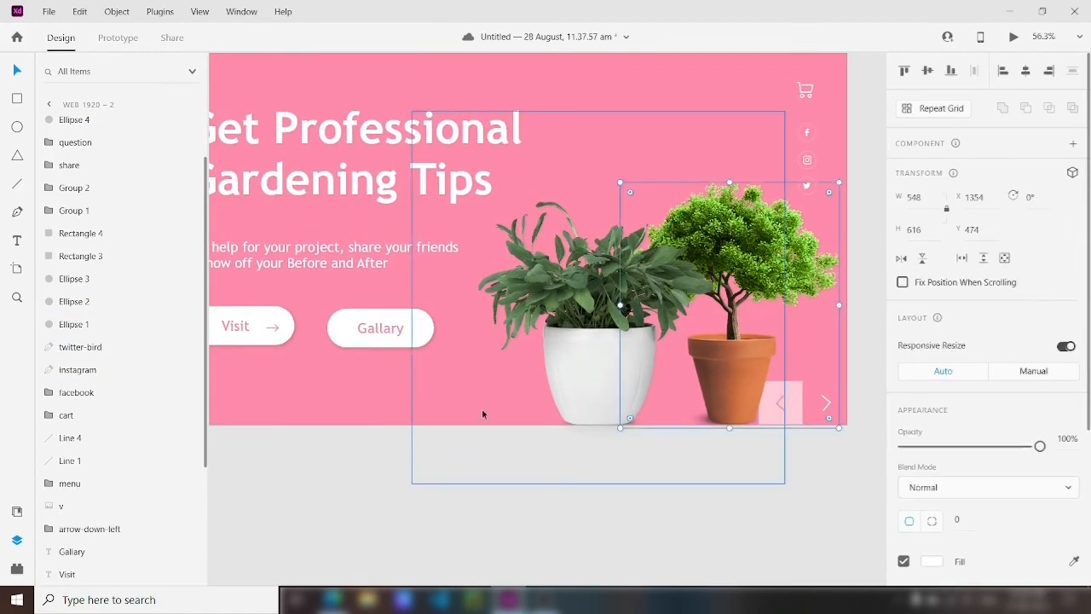
click(502, 494)
Move the cart and social media icons up towards the menu icon, clear of the plant.
scroll(502, 495, up, 1)
drag(789, 139, 809, 242)
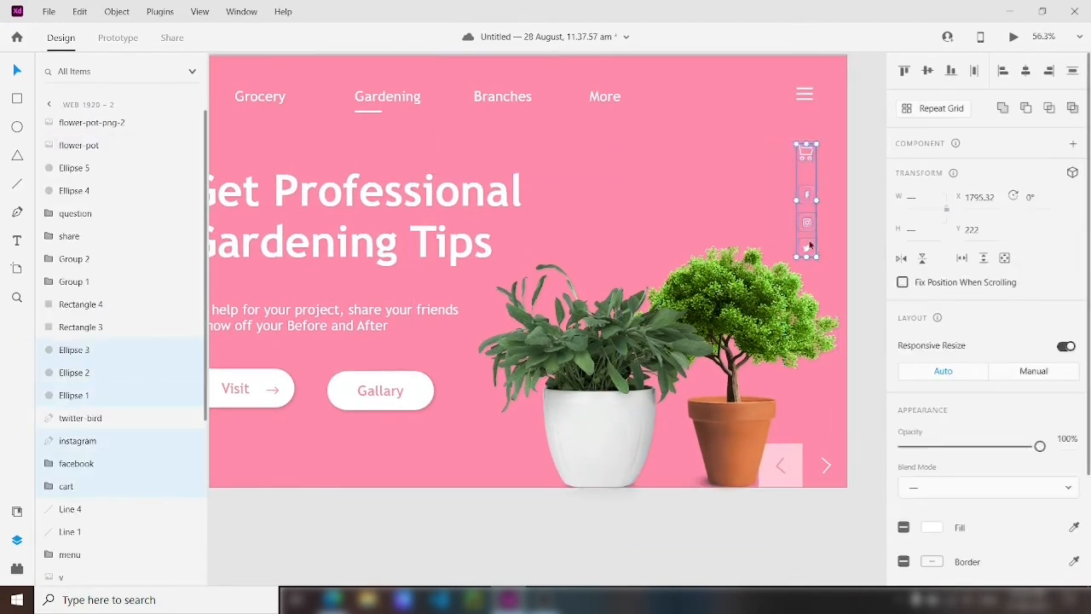
drag(785, 129, 809, 242)
drag(807, 199, 809, 187)
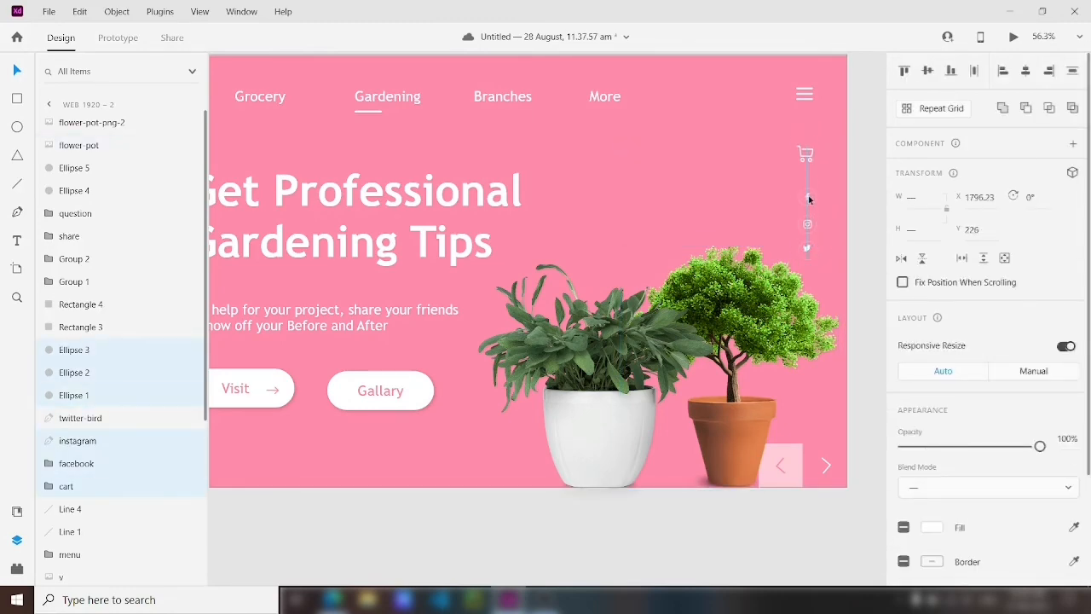
scroll(720, 339, down, 5)
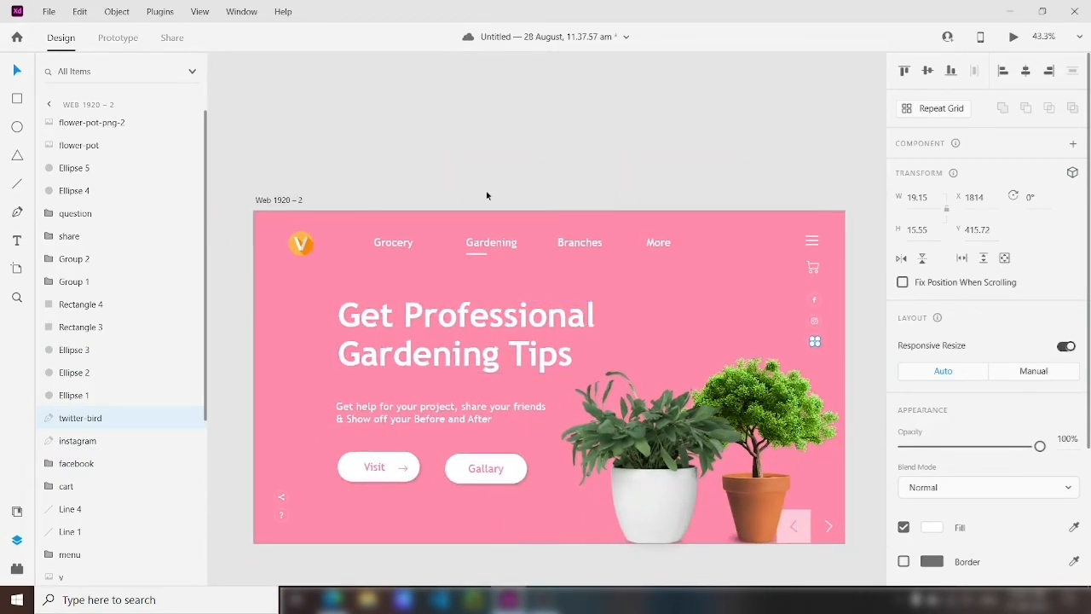
Switch to prototyping and link the right navigation arrow on the green artboard to Web 1920 – 2.
drag(256, 166, 763, 97)
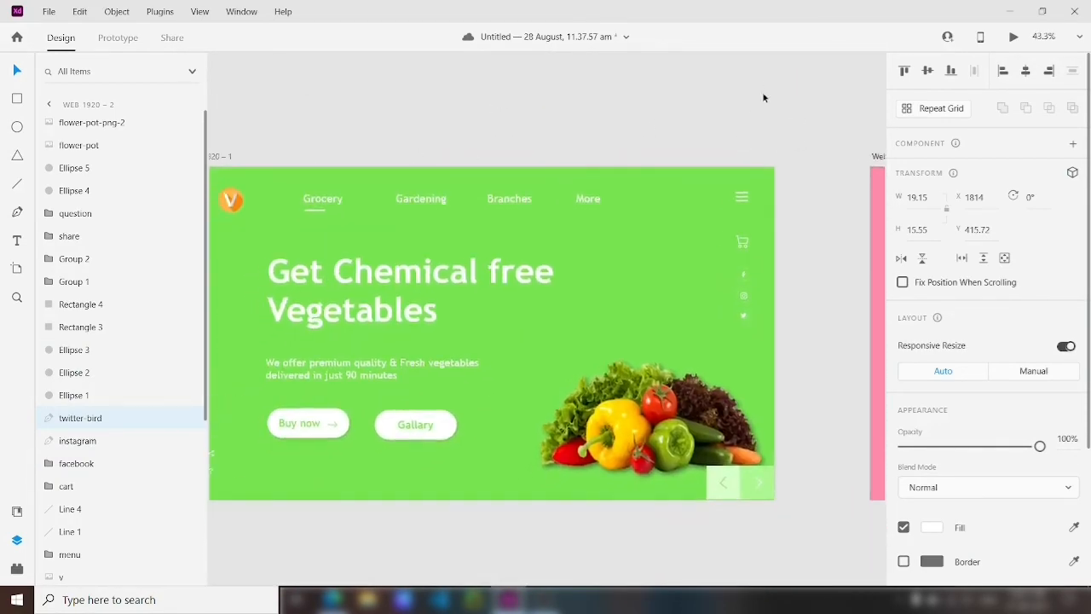
scroll(730, 136, down, 1)
drag(731, 136, 640, 166)
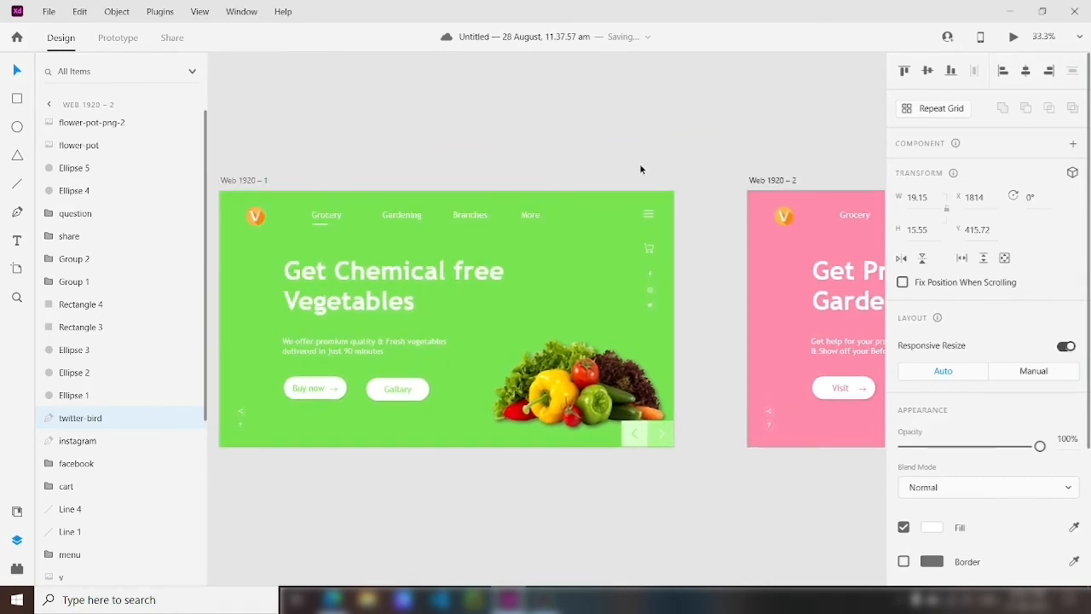
click(118, 37)
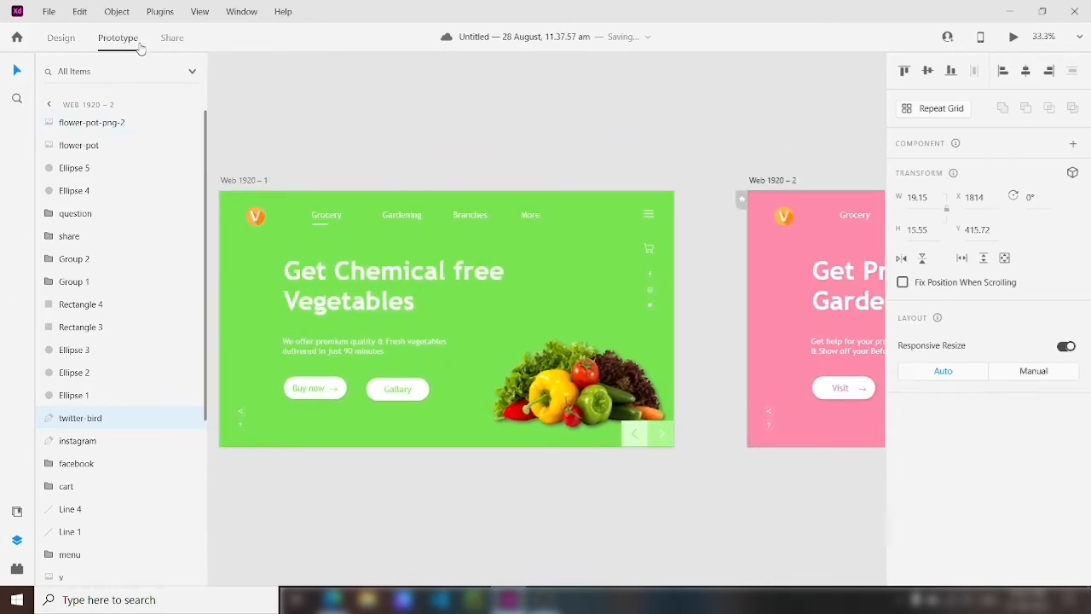
click(662, 433)
drag(664, 433, 818, 307)
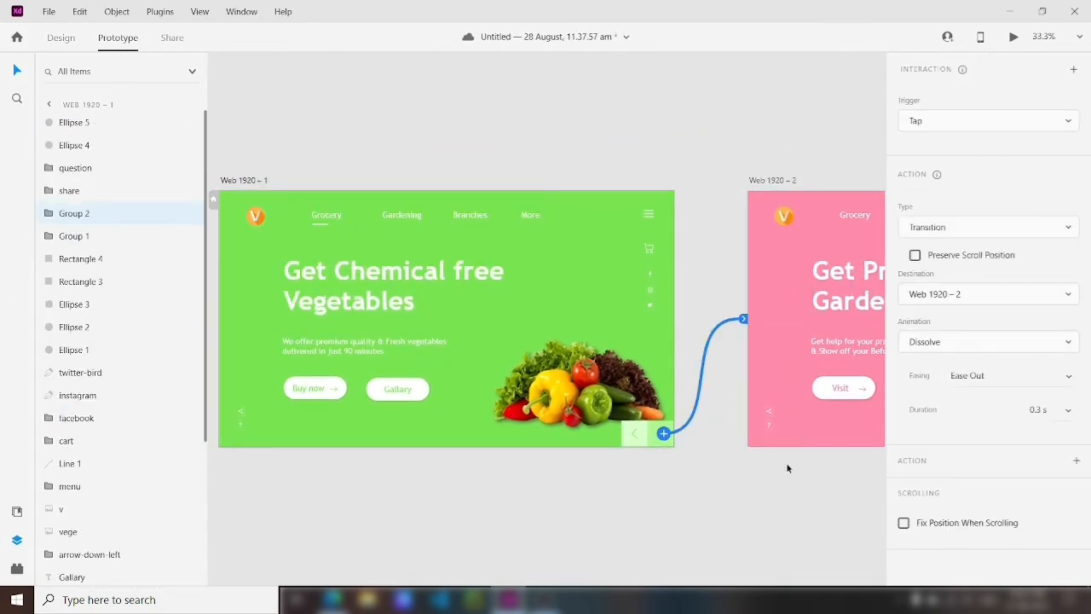
Link the left navigation arrow on the pink artboard to Web 1920 – 1 and briefly preview the prototype.
drag(786, 466, 450, 453)
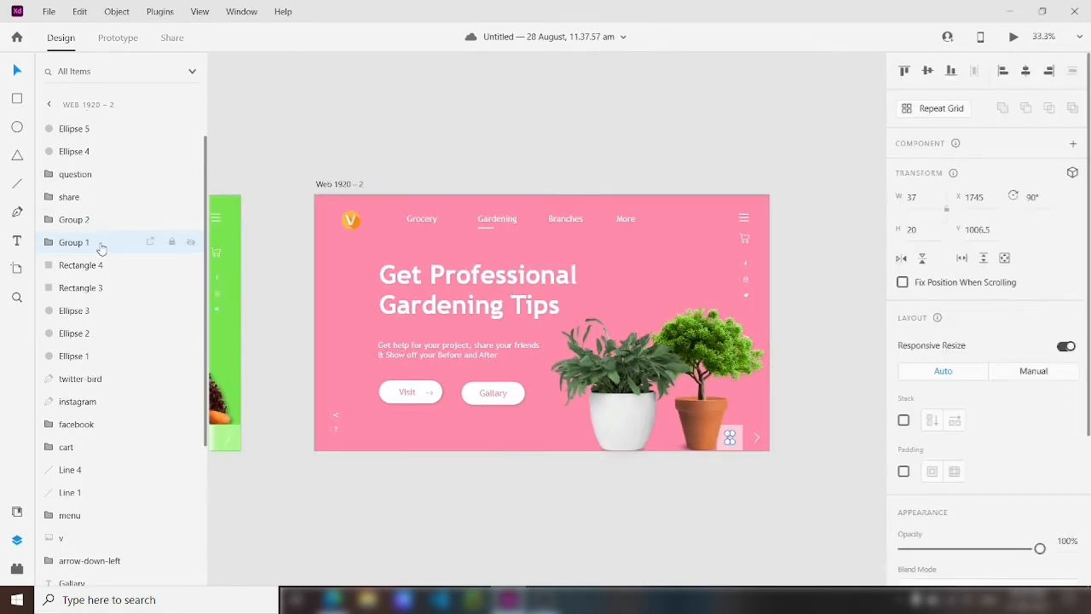
click(101, 247)
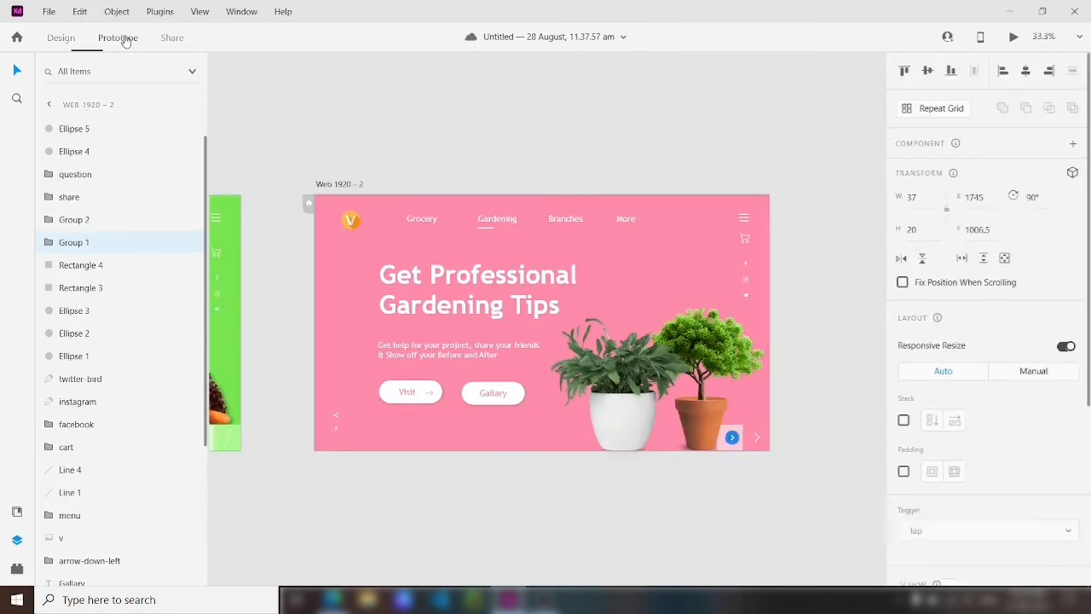
click(118, 37)
scroll(391, 312, left, 5)
click(375, 138)
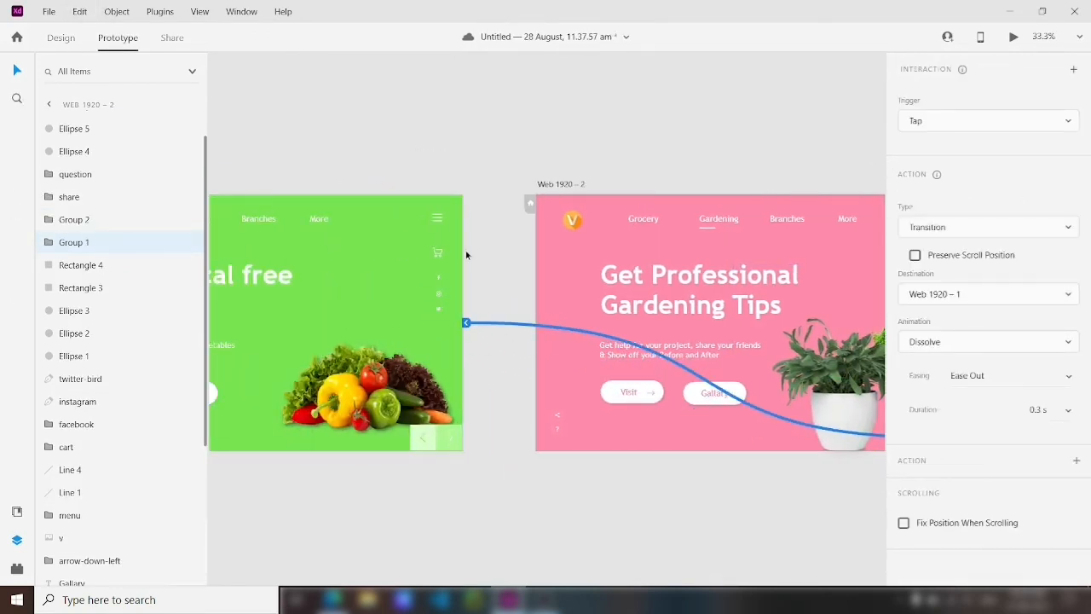
click(1012, 38)
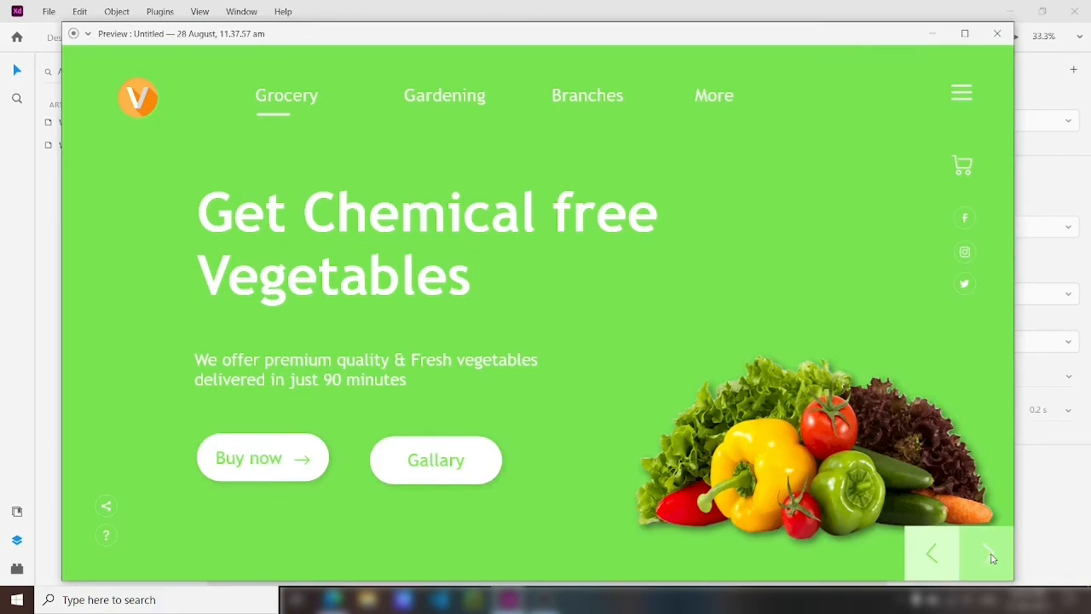
click(998, 33)
Change the right navigation arrow's interaction on the green artboard from Transition to Auto-Animate.
scroll(490, 477, down, 2)
click(558, 432)
drag(485, 475, 757, 304)
click(771, 194)
click(547, 435)
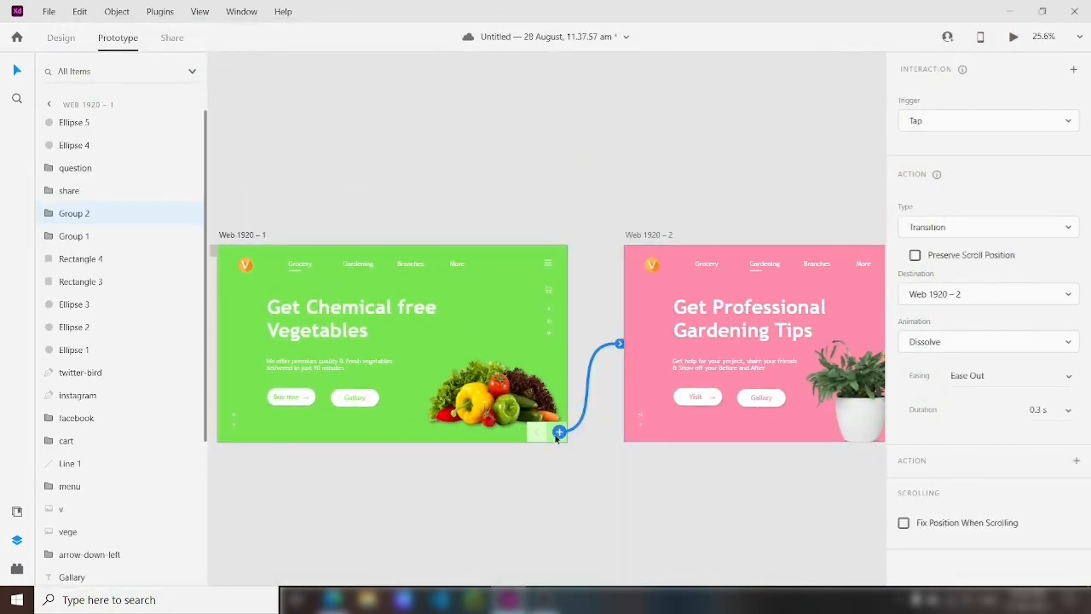
click(989, 226)
click(985, 235)
key(space)
click(815, 469)
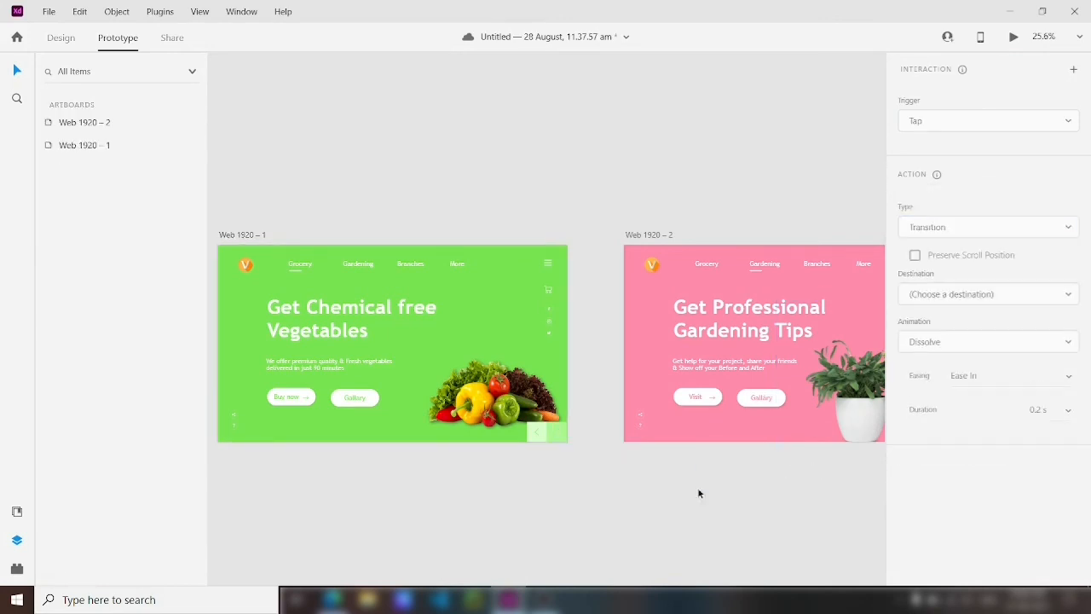
Change the left navigation arrow's interaction on the pink artboard to Auto-Animate.
drag(698, 487, 509, 493)
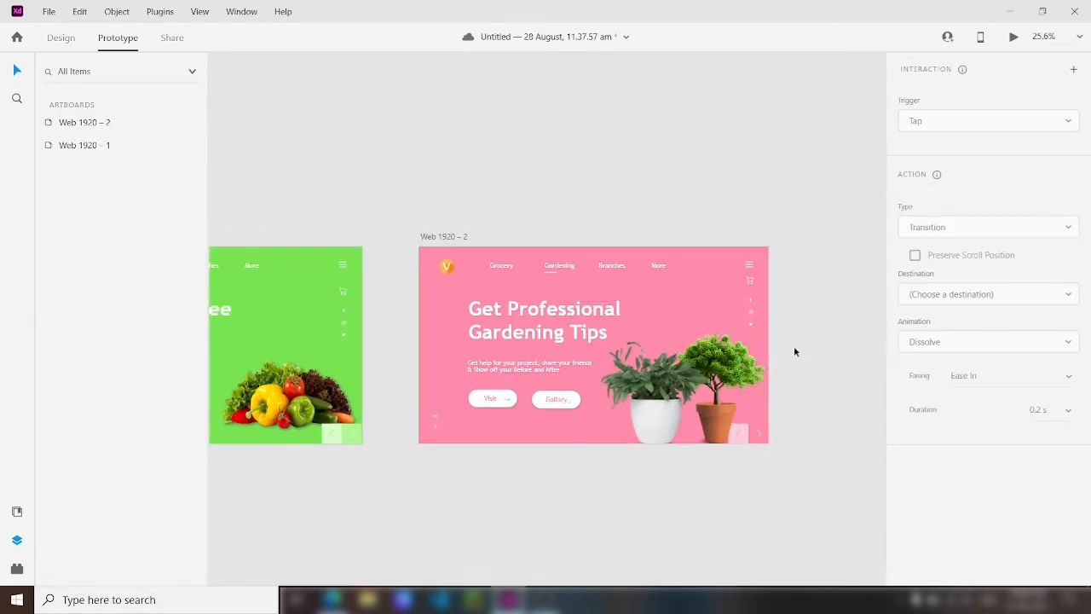
click(444, 250)
click(657, 384)
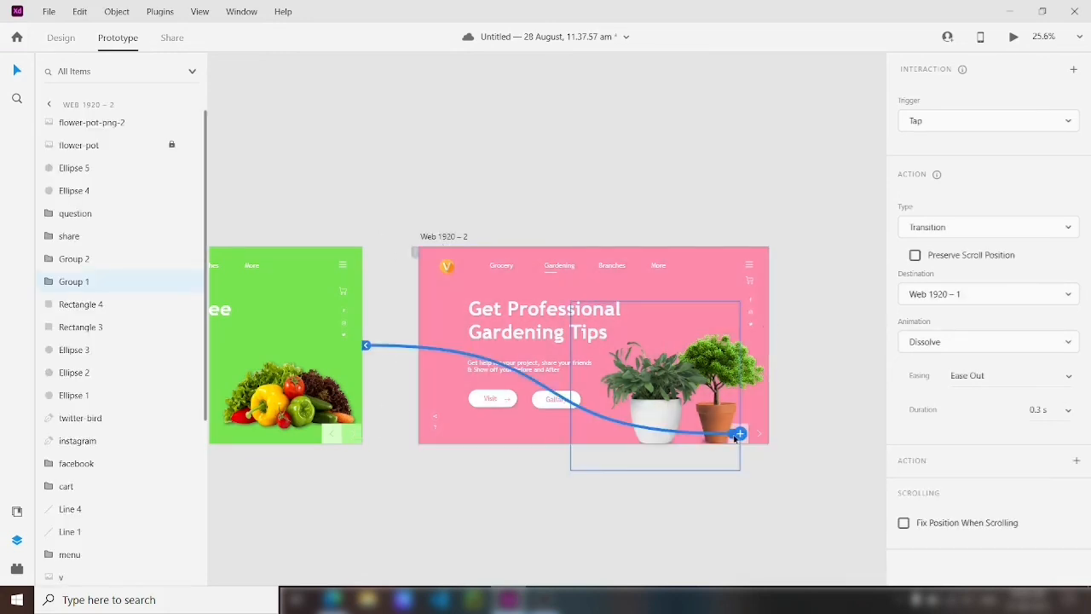
click(862, 279)
Preview the prototype, test the navigation arrows between the two pages, and close the preview.
click(1014, 37)
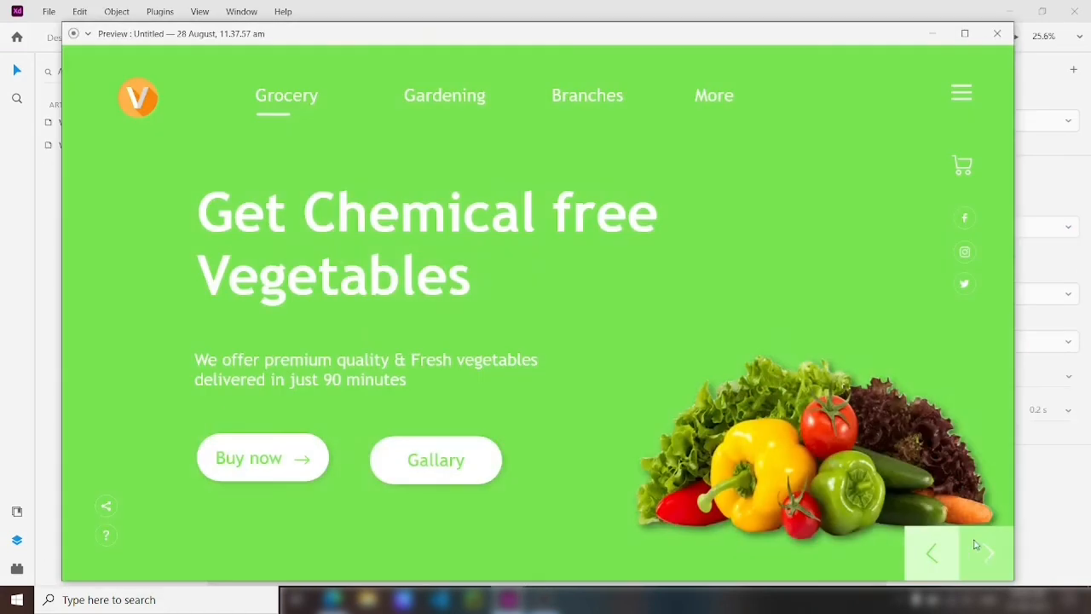
click(989, 558)
click(990, 560)
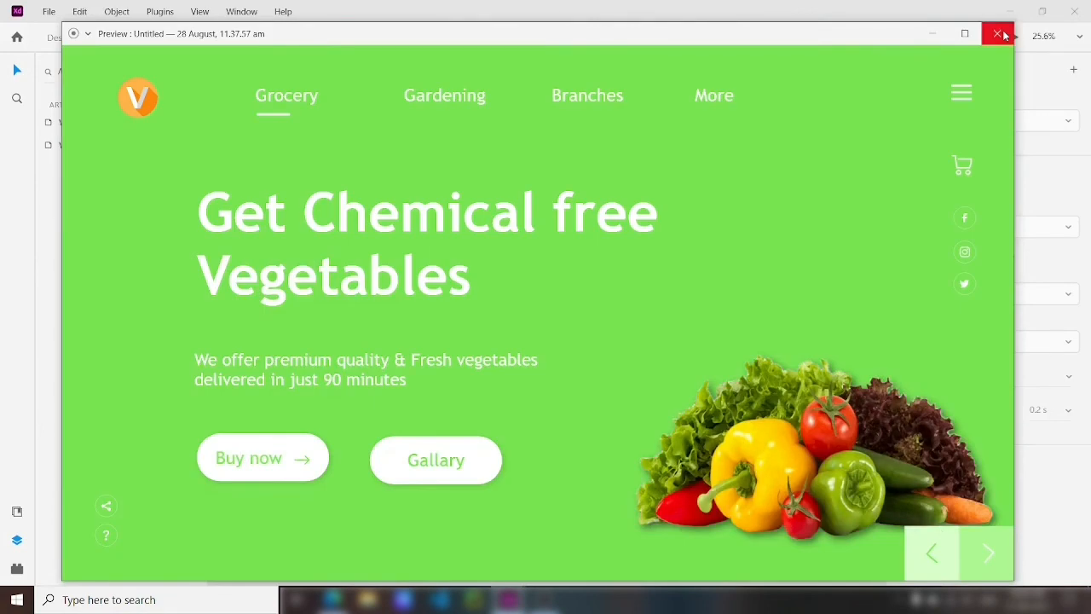
click(1003, 36)
Set the green artboard's right-arrow animation duration to 0.1 s and edit the duration of the pink artboard's left arrow.
click(351, 439)
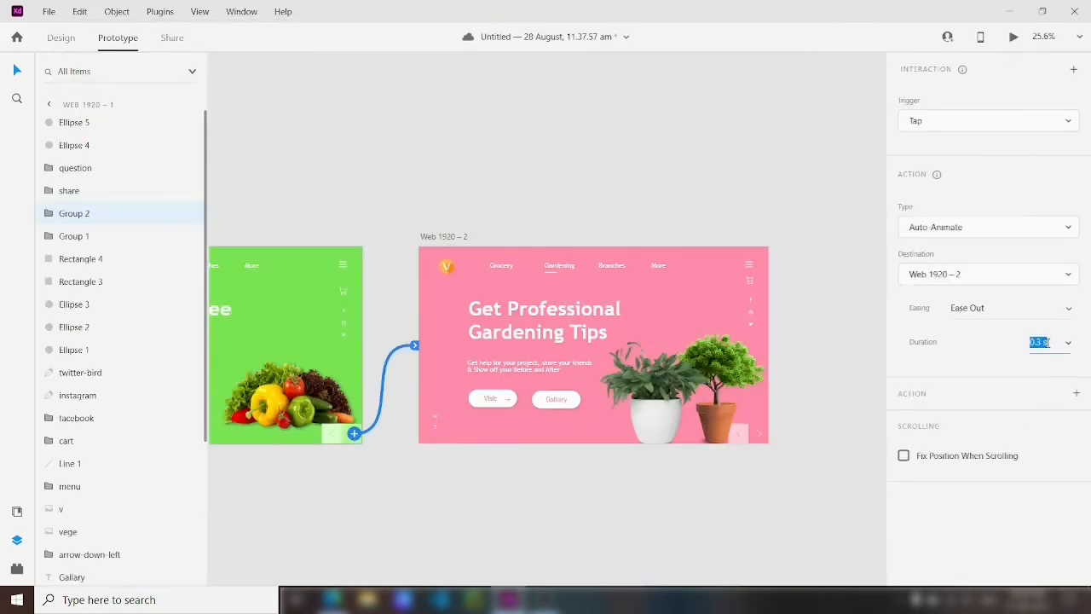
click(739, 435)
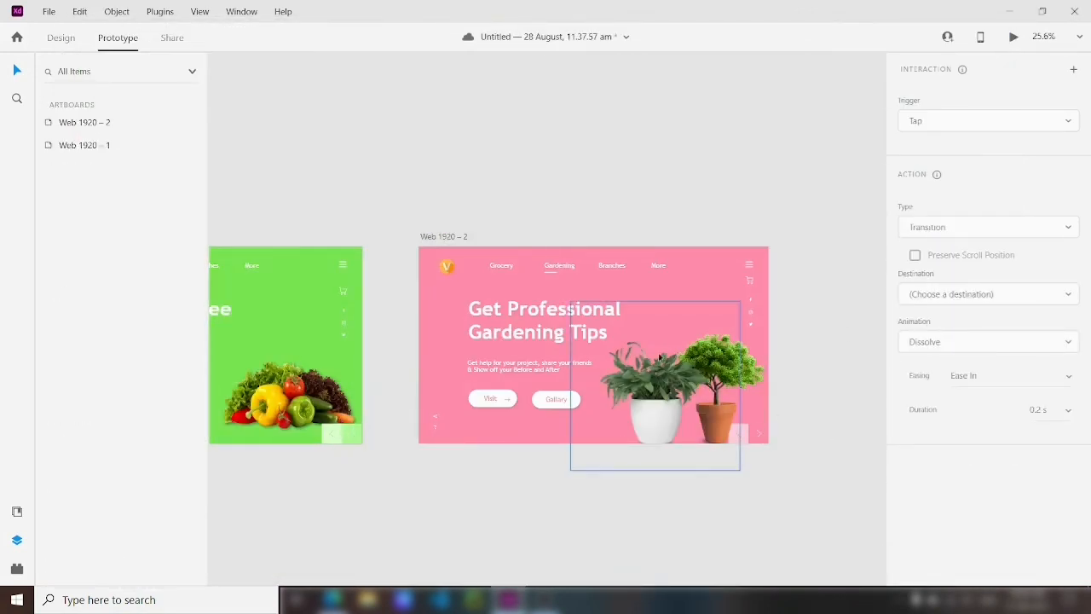
click(659, 266)
click(739, 435)
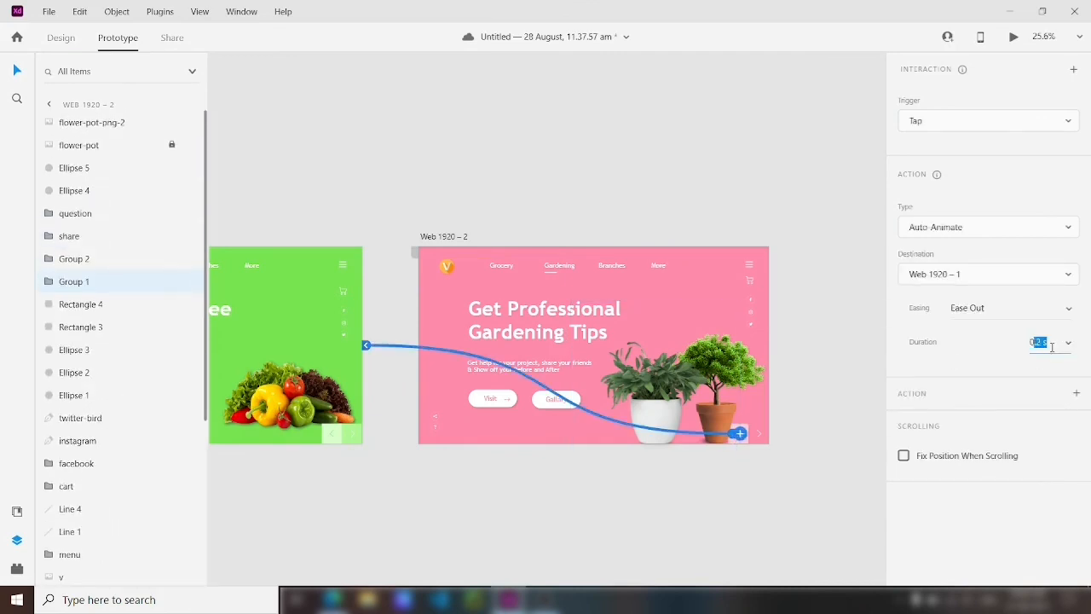
click(1063, 308)
click(866, 365)
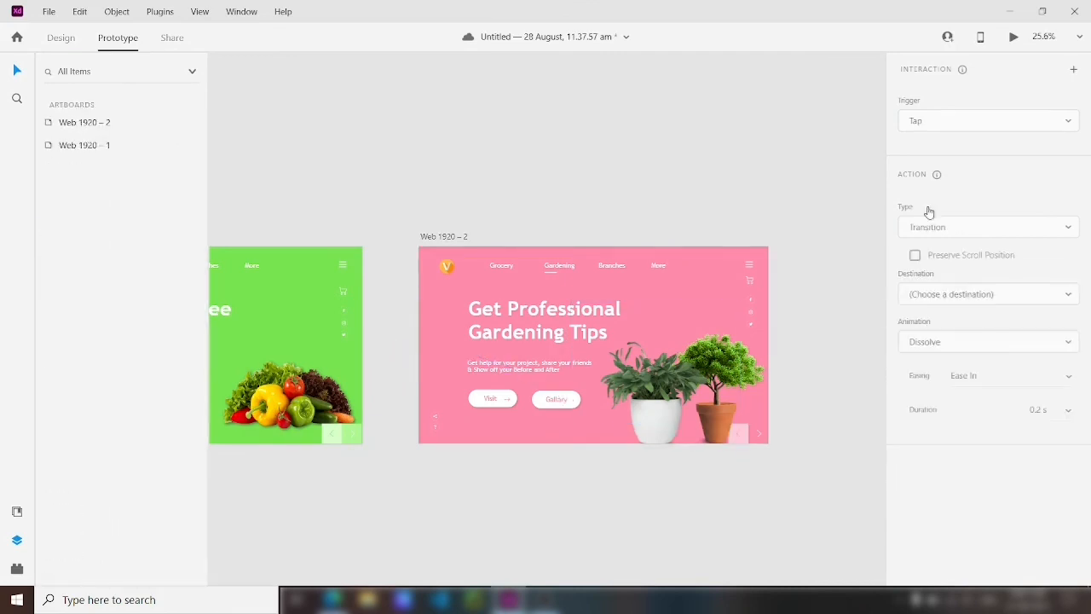
Preview the edited animation durations by switching between the pages with the arrows, and close the preview.
click(1013, 37)
click(986, 561)
click(986, 558)
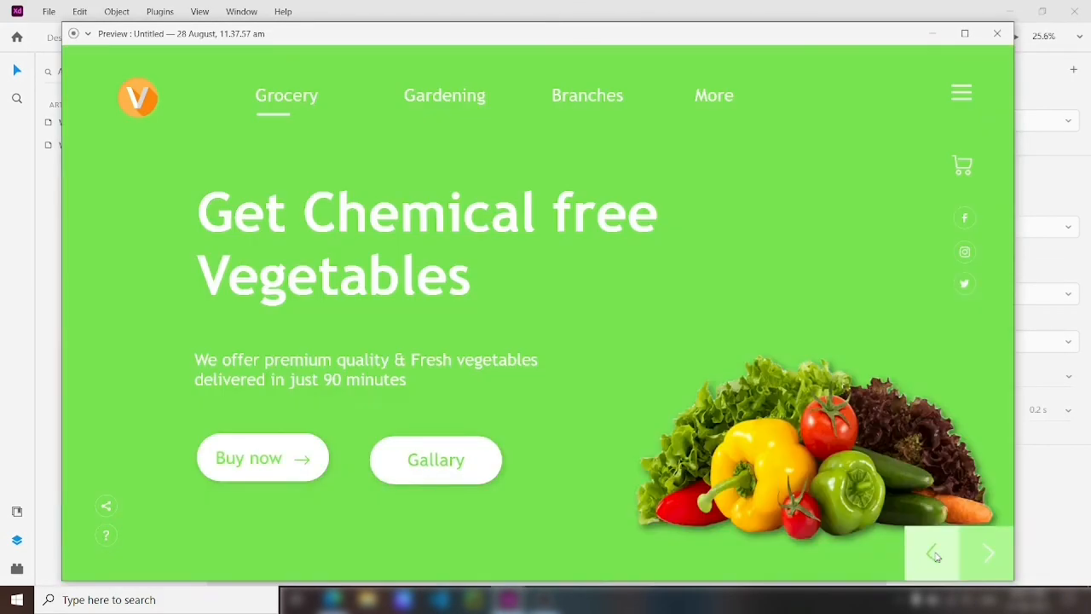
click(998, 34)
Enter new Auto-Animate durations for the green artboard's right arrow and the pink artboard's left arrow.
click(348, 434)
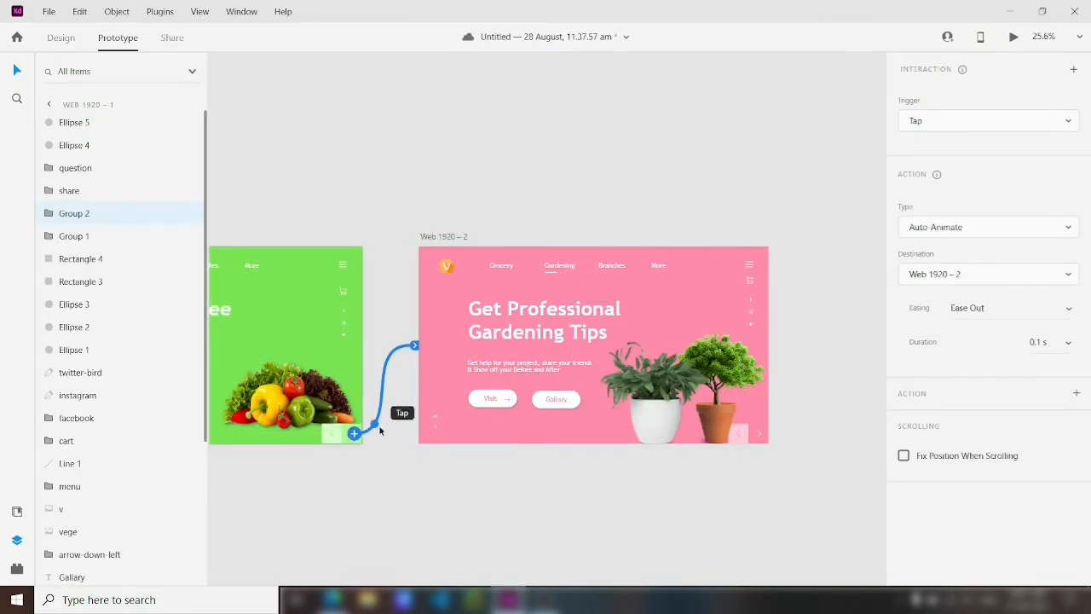
click(1045, 341)
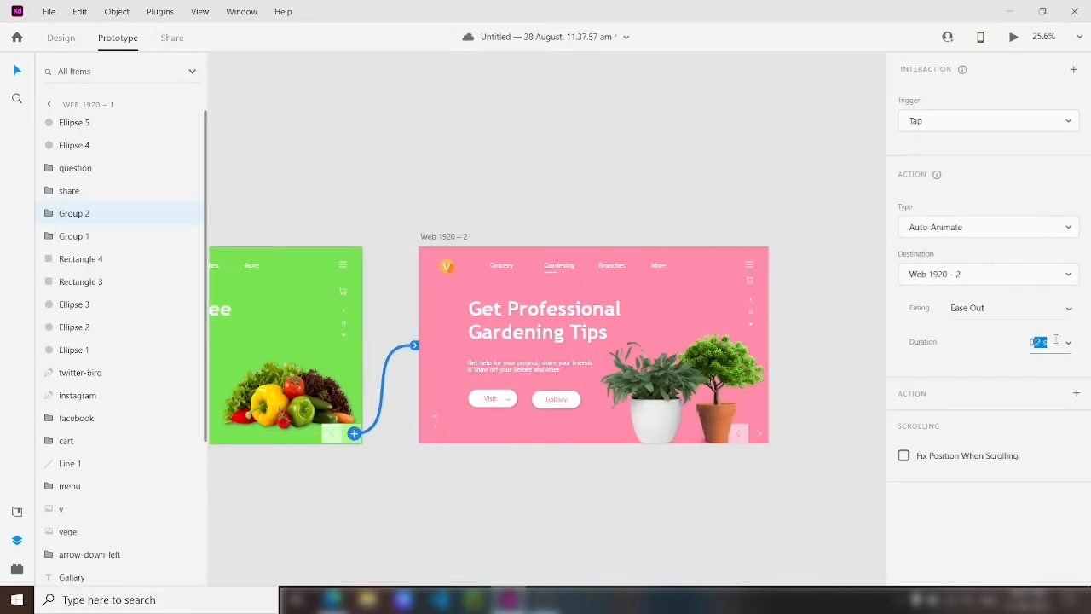
click(831, 383)
click(442, 235)
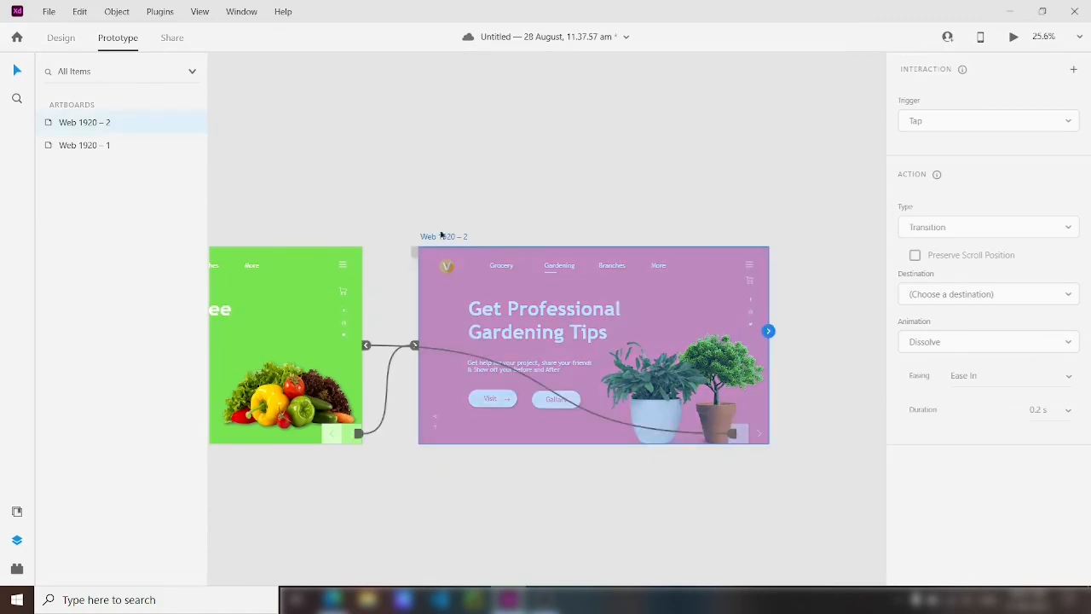
click(681, 435)
click(1057, 342)
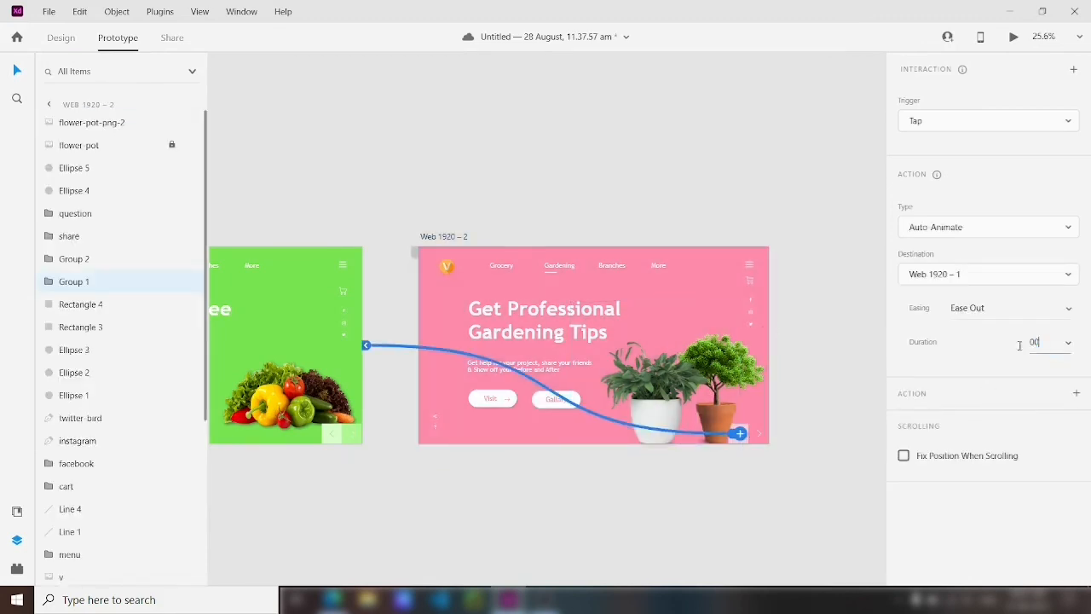
Preview the prototype, switch repeatedly between the green and pink pages with the arrows, and close the preview.
click(1013, 37)
click(880, 537)
click(880, 537)
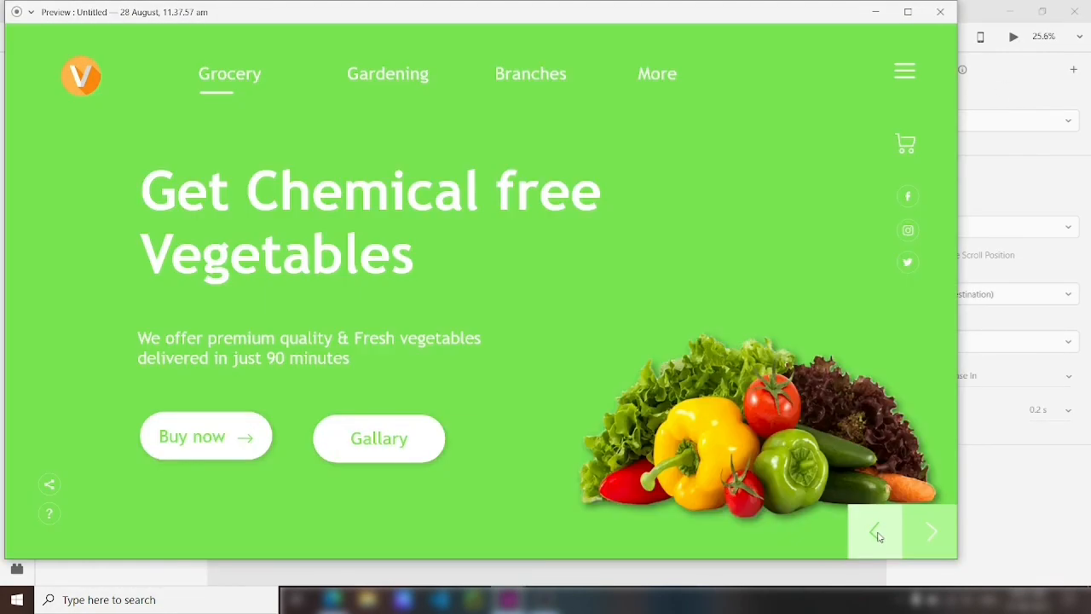
click(932, 533)
click(878, 543)
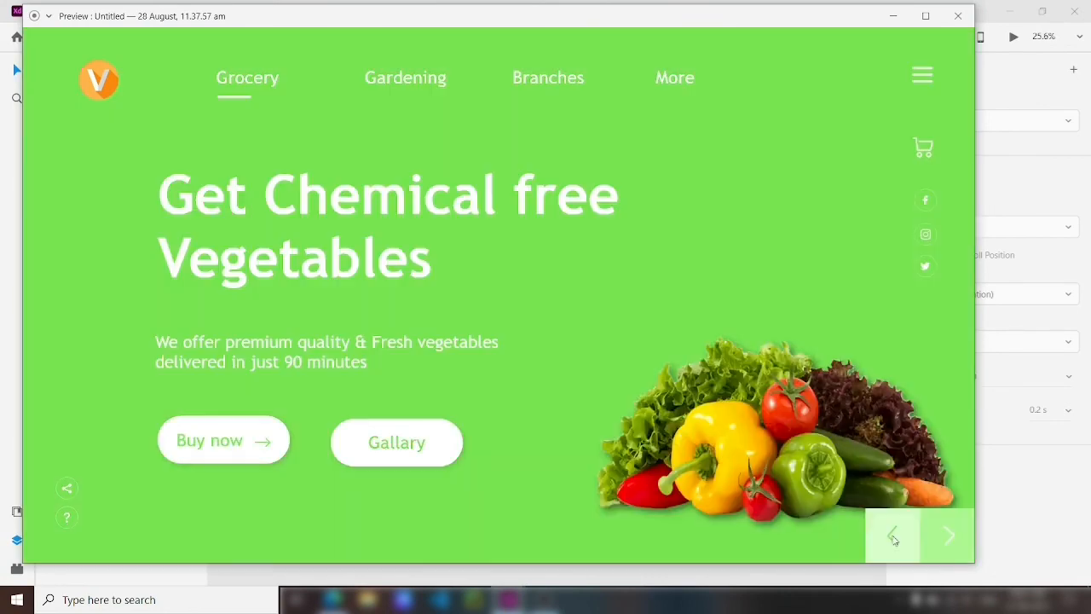
click(947, 537)
click(953, 21)
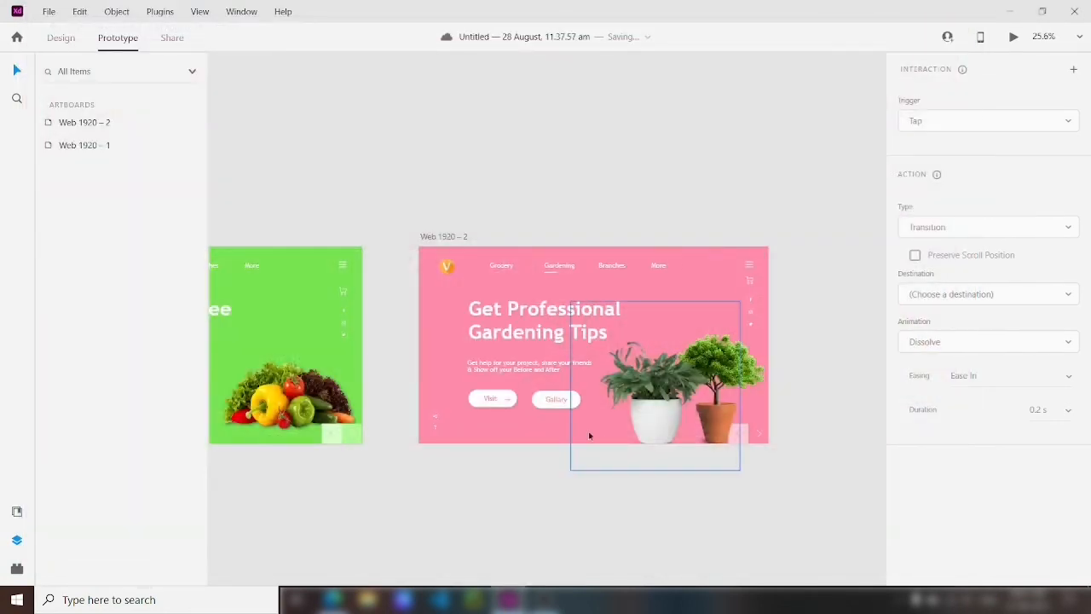
scroll(560, 514, left, 3)
scroll(560, 506, down, 2)
scroll(560, 507, down, 2)
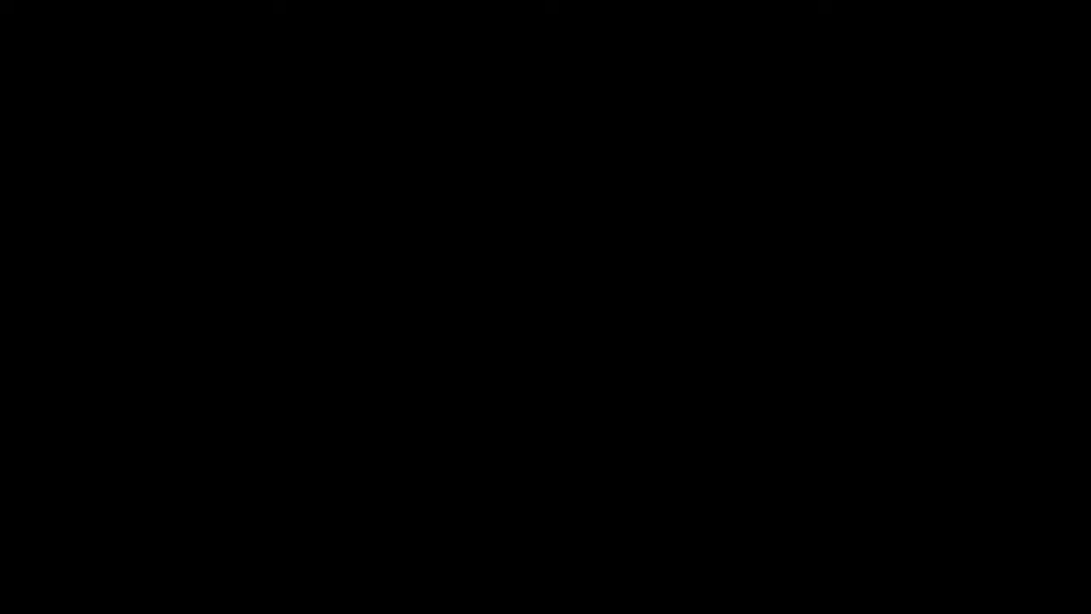